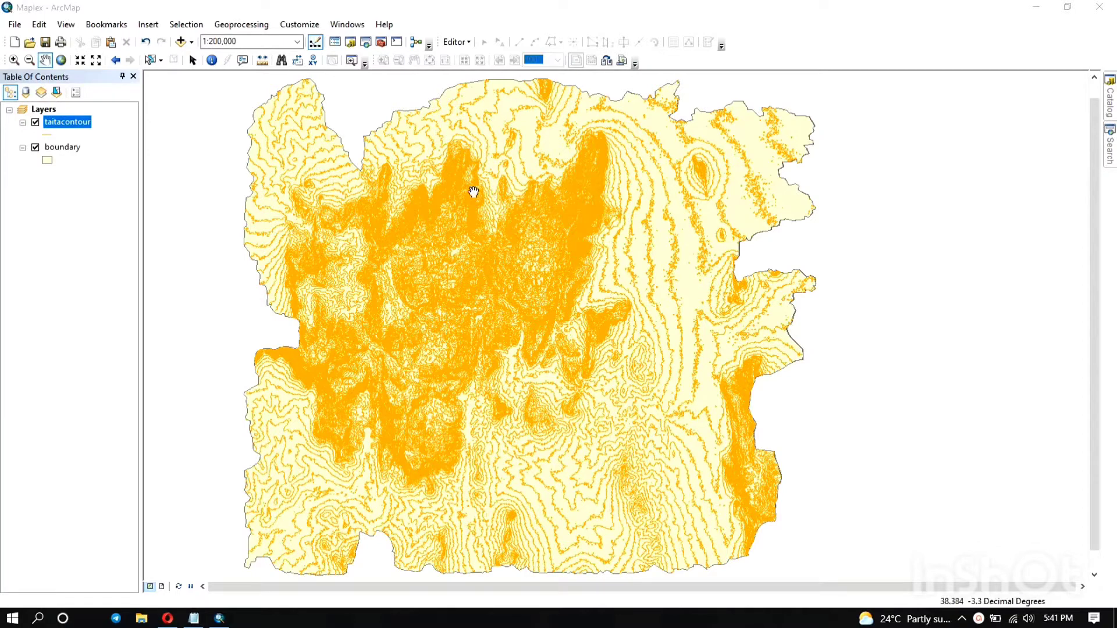
# - Set the data frame's Label Engine to Standard Label Engine in Data Frame Properties
pyautogui.rightClick(406, 183)
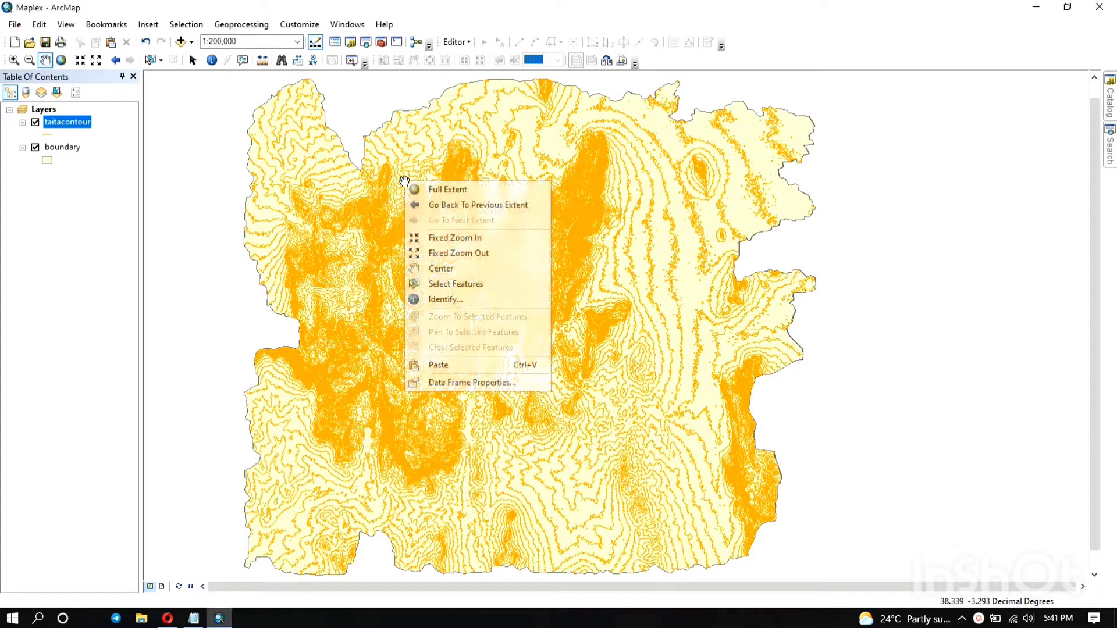
pyautogui.click(460, 381)
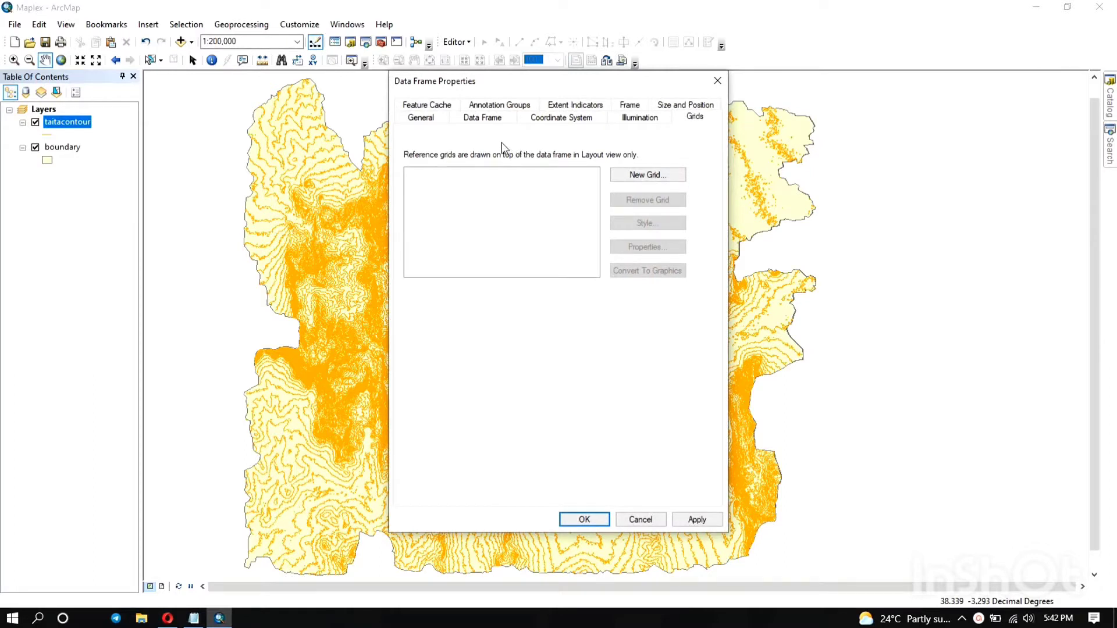
pyautogui.click(431, 118)
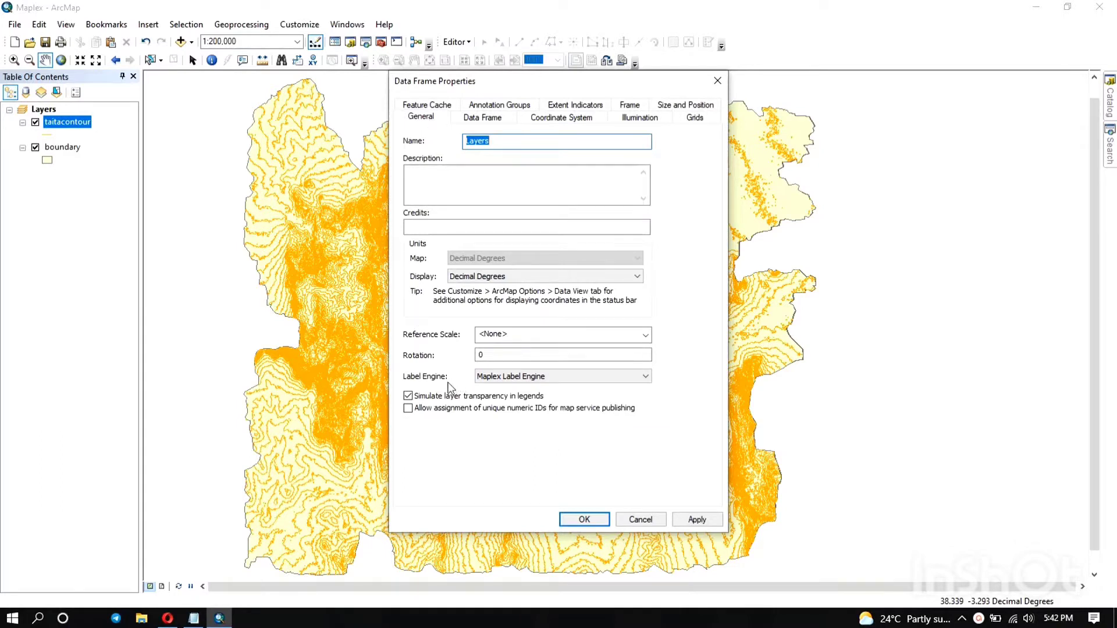
pyautogui.click(503, 376)
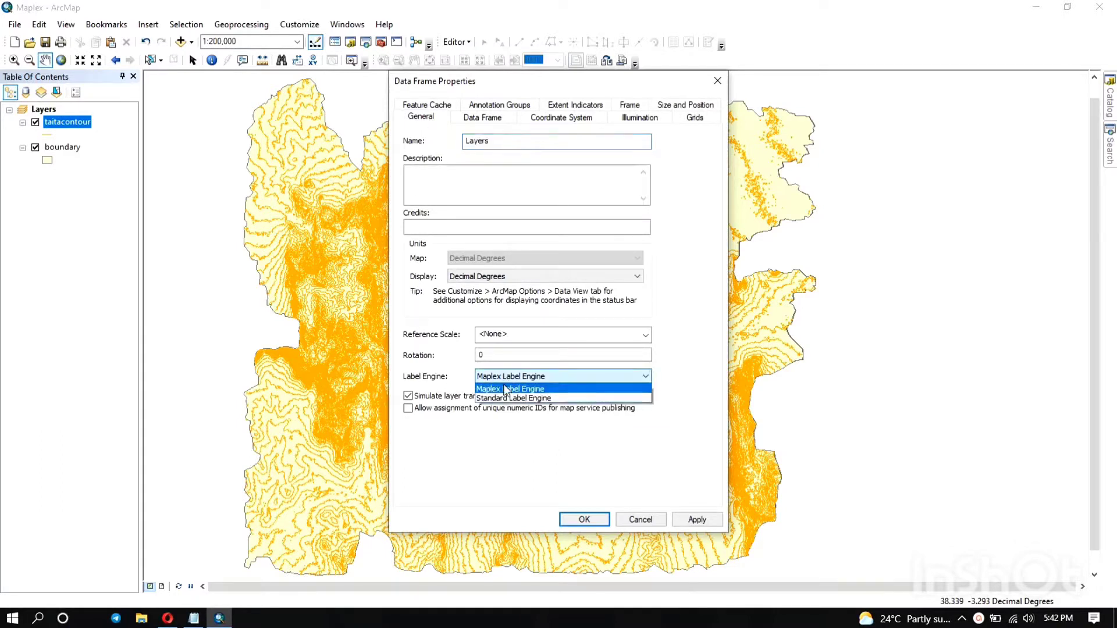
pyautogui.click(504, 399)
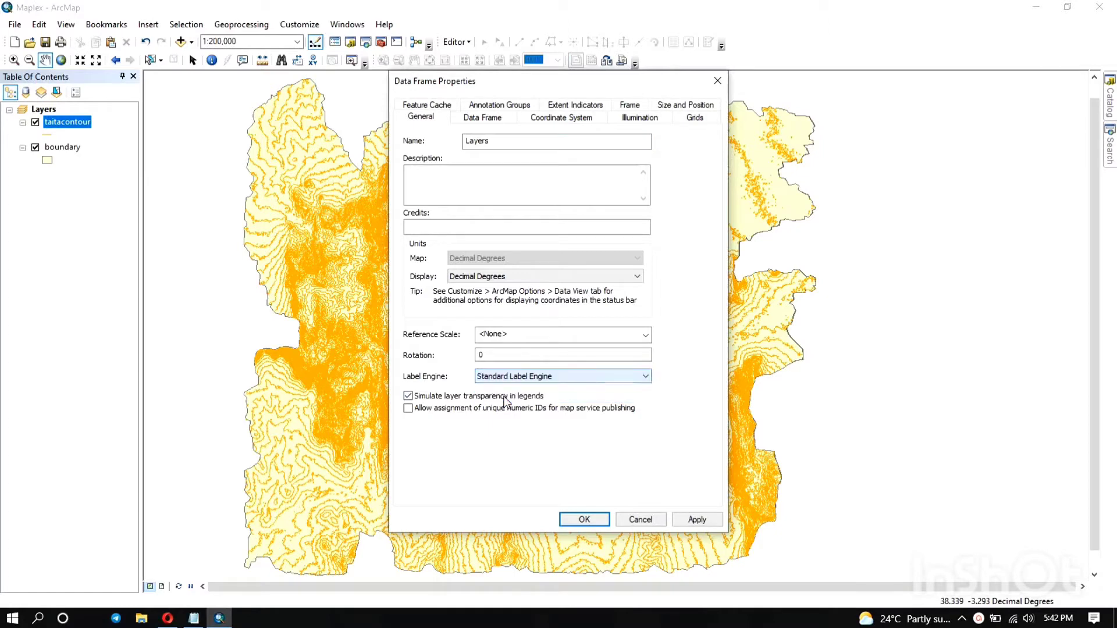
pyautogui.click(535, 377)
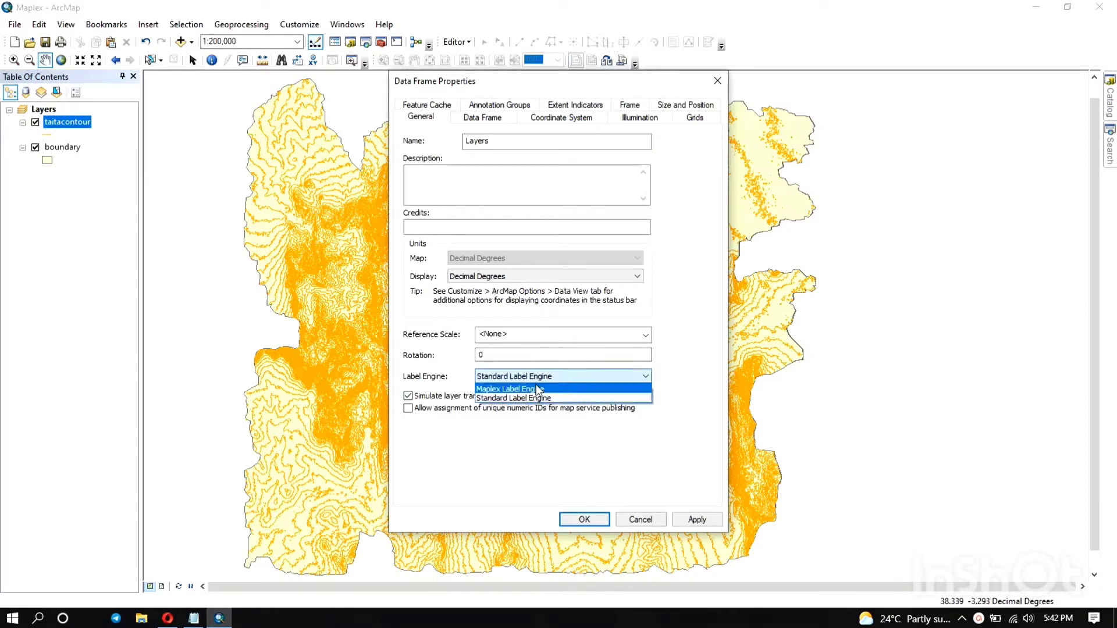
pyautogui.click(541, 399)
pyautogui.click(581, 513)
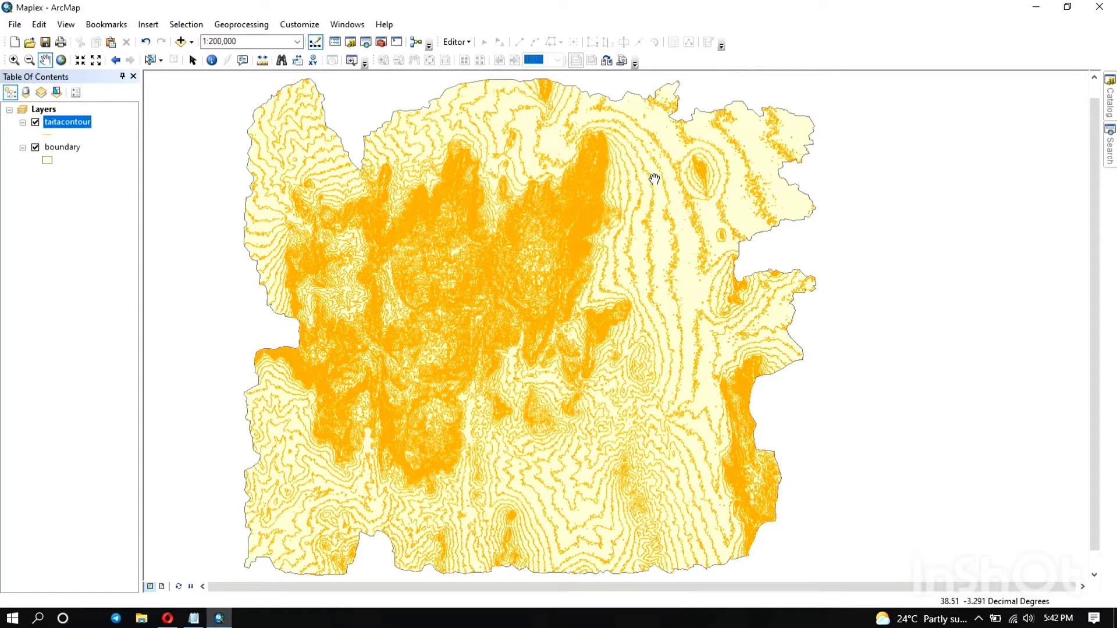
# - Show the Labeling toolbar and turn on Use Maplex Label Engine
pyautogui.rightClick(760, 30)
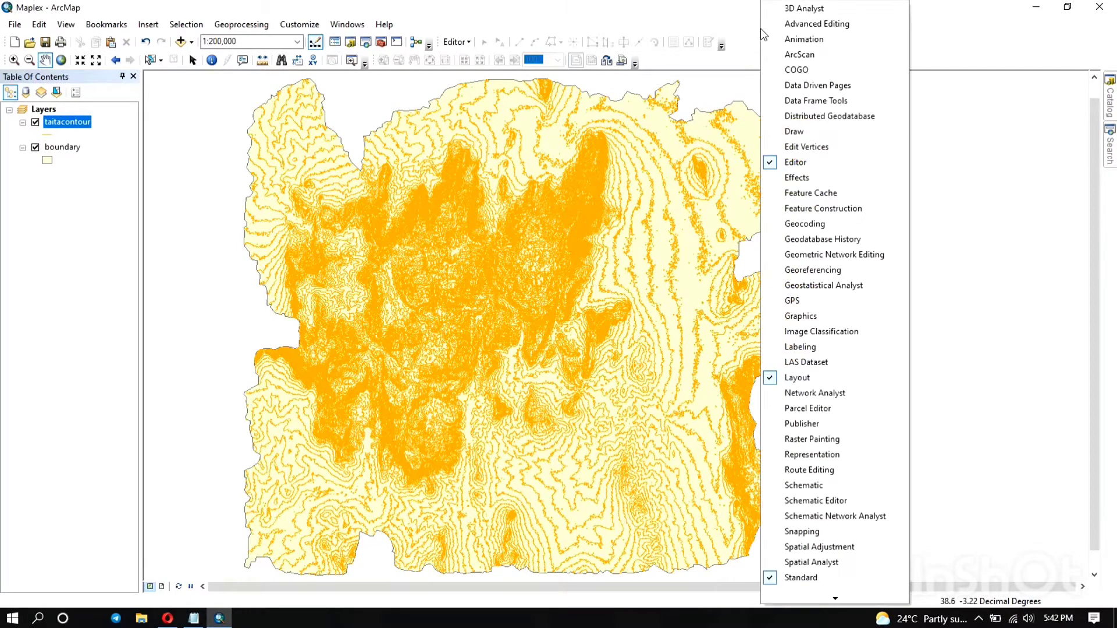
pyautogui.click(777, 349)
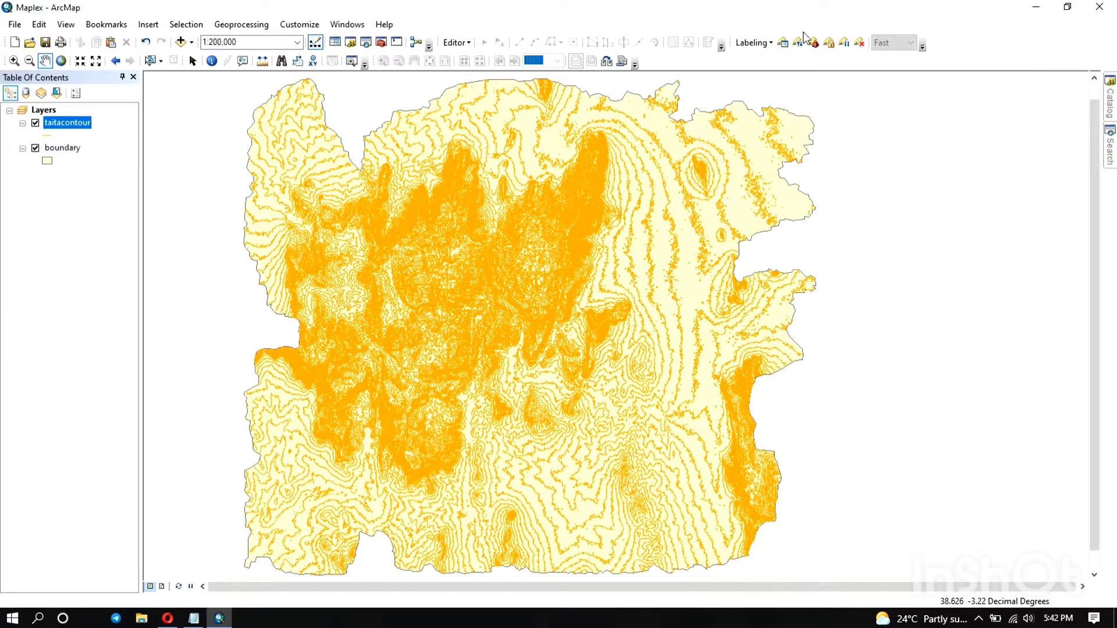
pyautogui.click(752, 43)
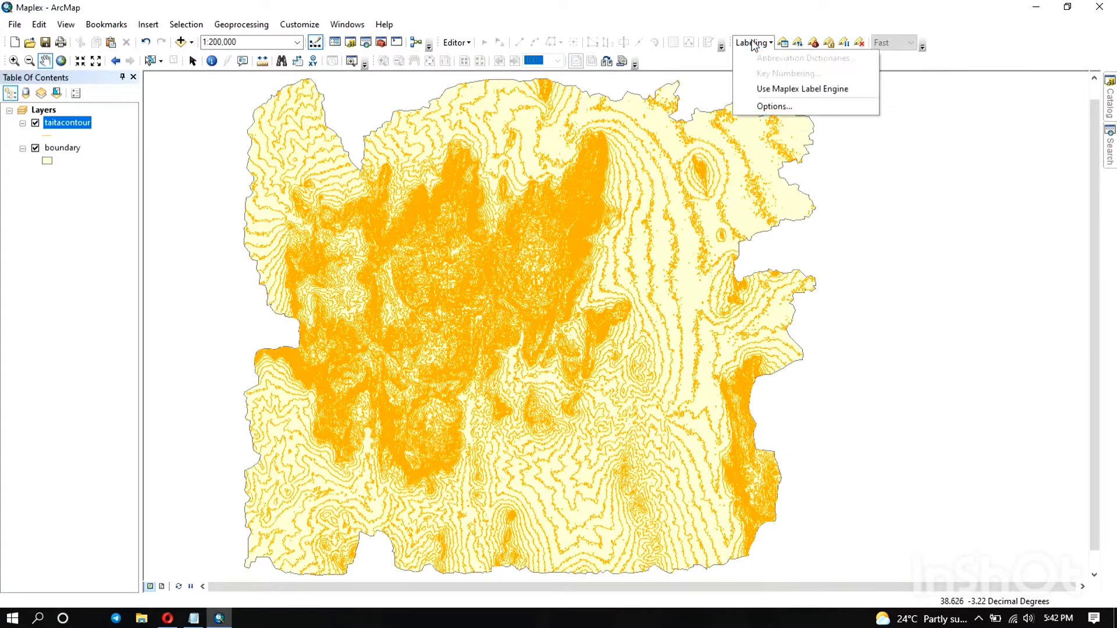
pyautogui.click(741, 90)
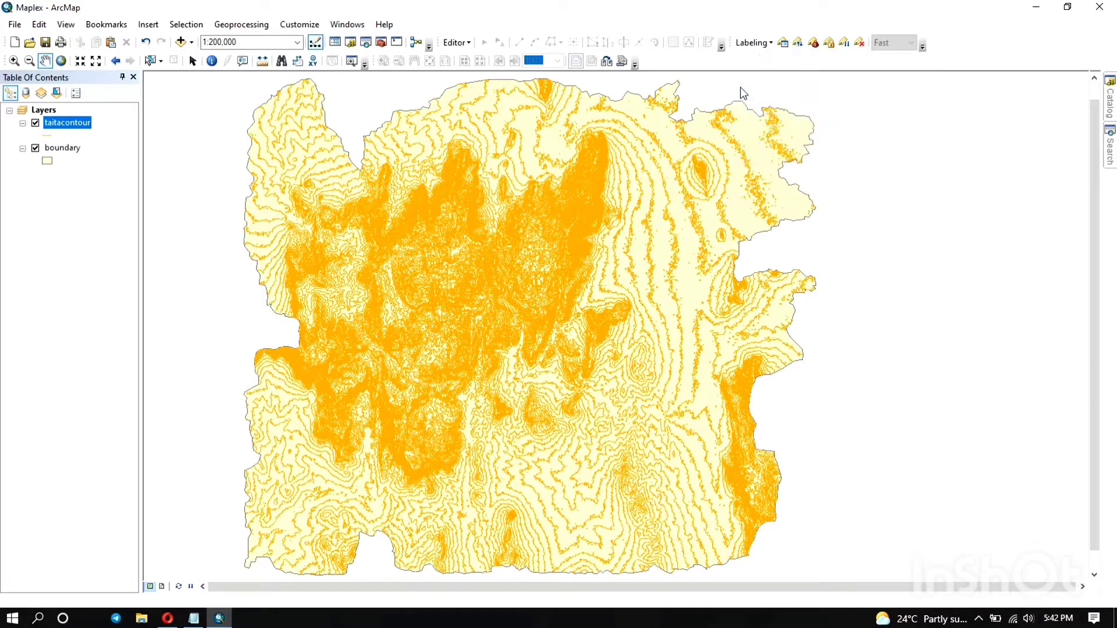
# - Review the General and Maplex pages of Labeling Options and close without changes
pyautogui.click(756, 44)
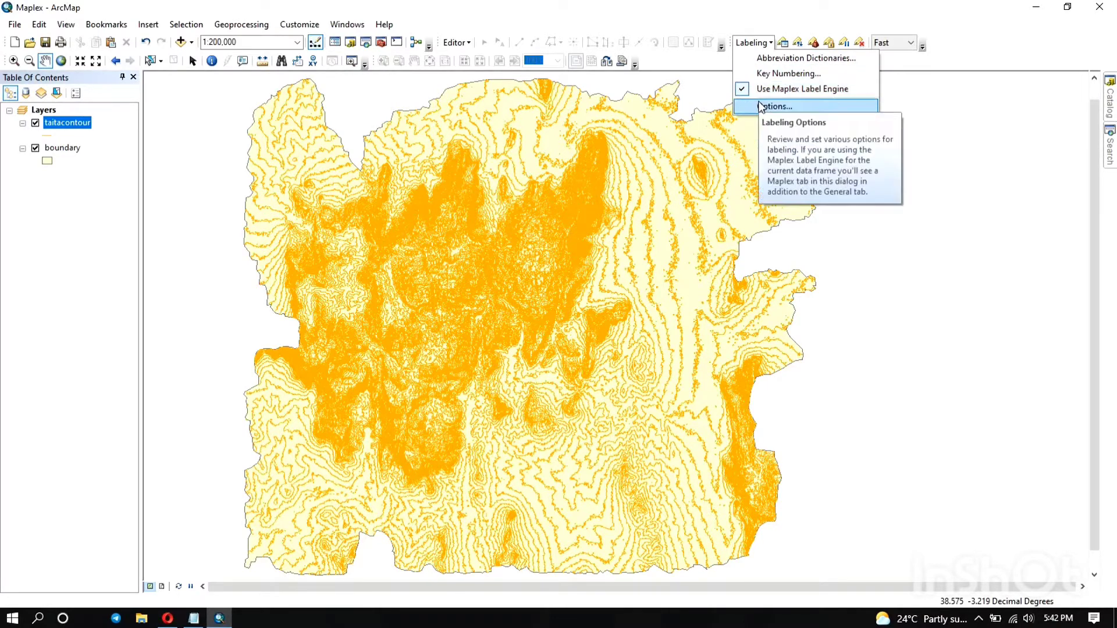
pyautogui.click(760, 107)
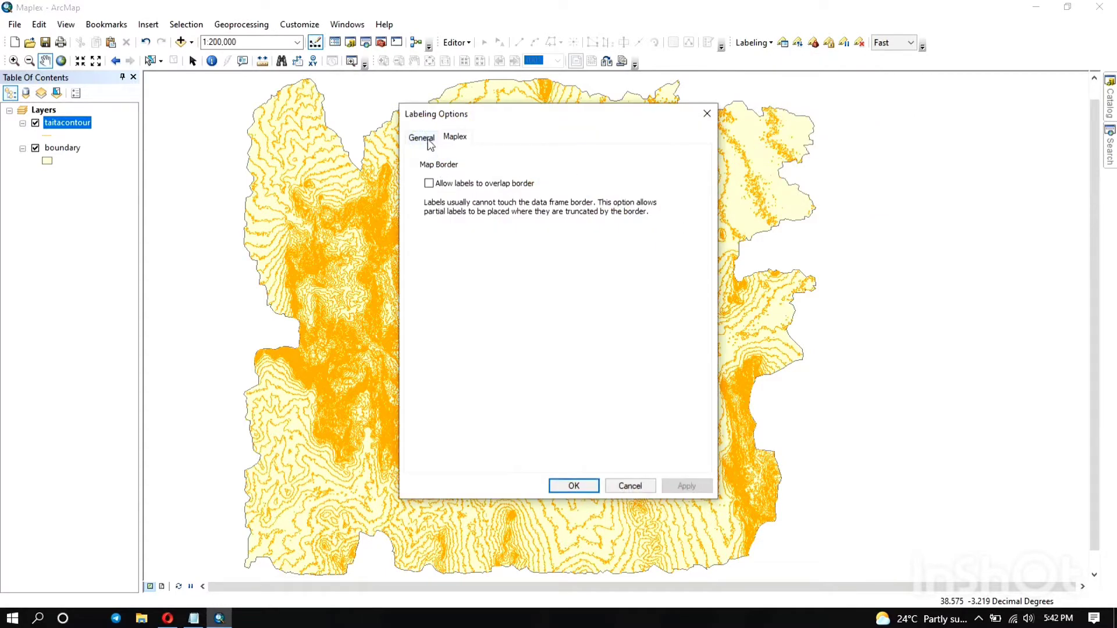
pyautogui.click(428, 139)
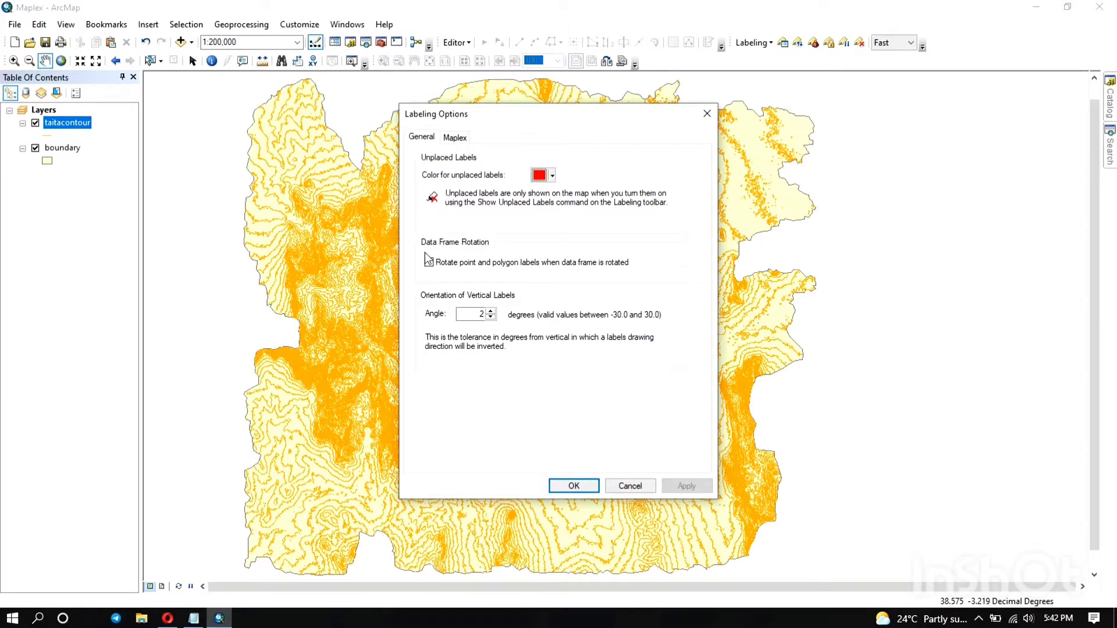
pyautogui.click(455, 138)
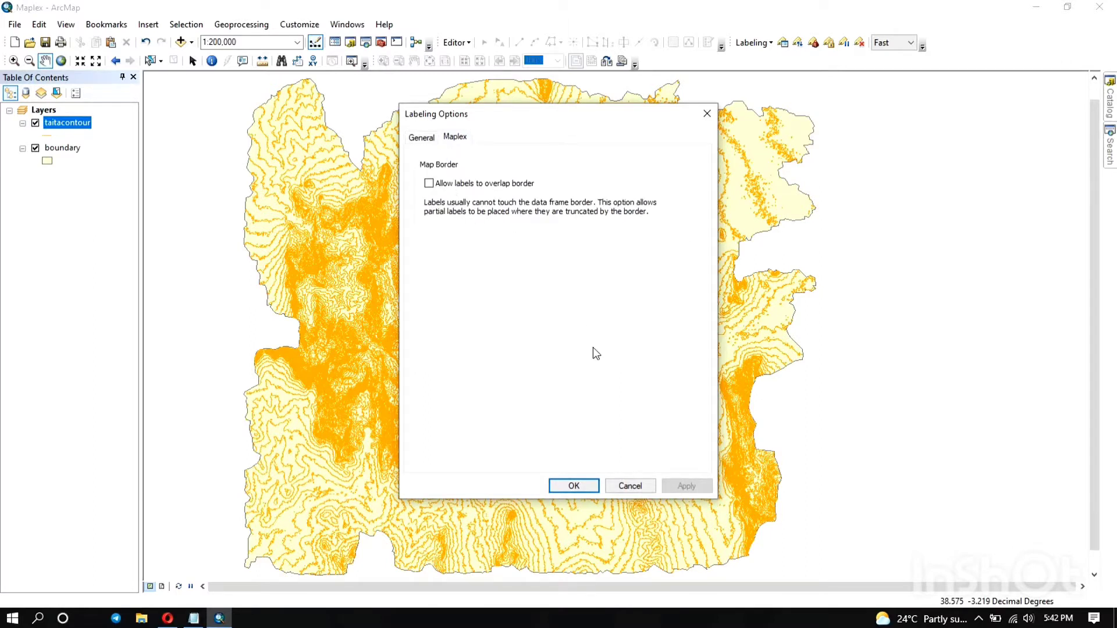
pyautogui.click(570, 487)
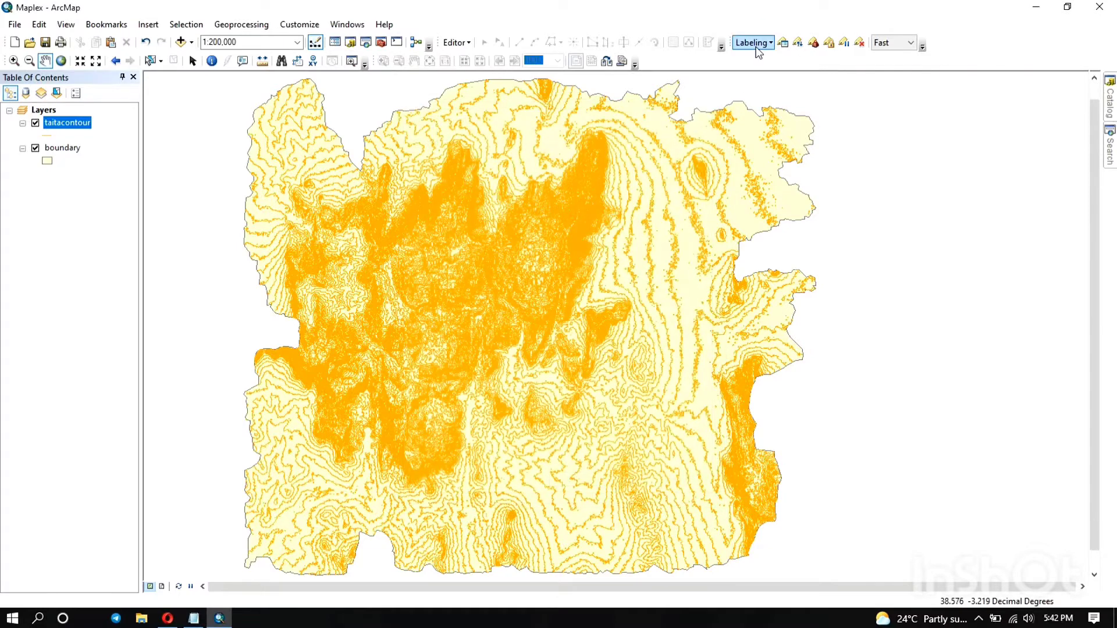
# - In Label Manager, turn on taitacontour labels using the Contour field
pyautogui.click(783, 44)
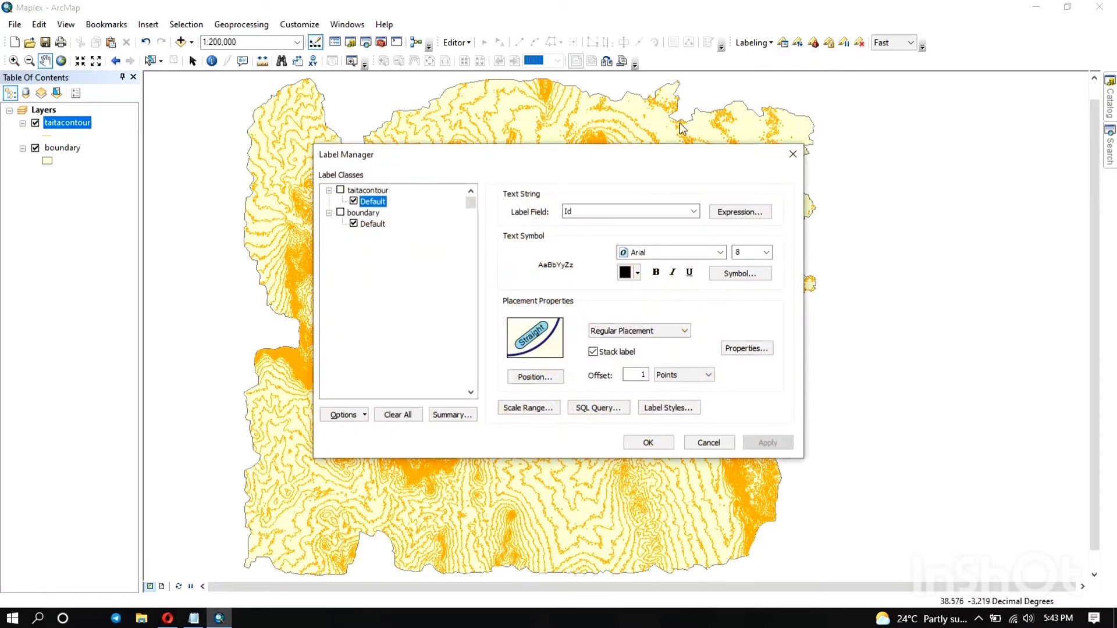
pyautogui.moveTo(634, 156); pyautogui.dragTo(620, 88)
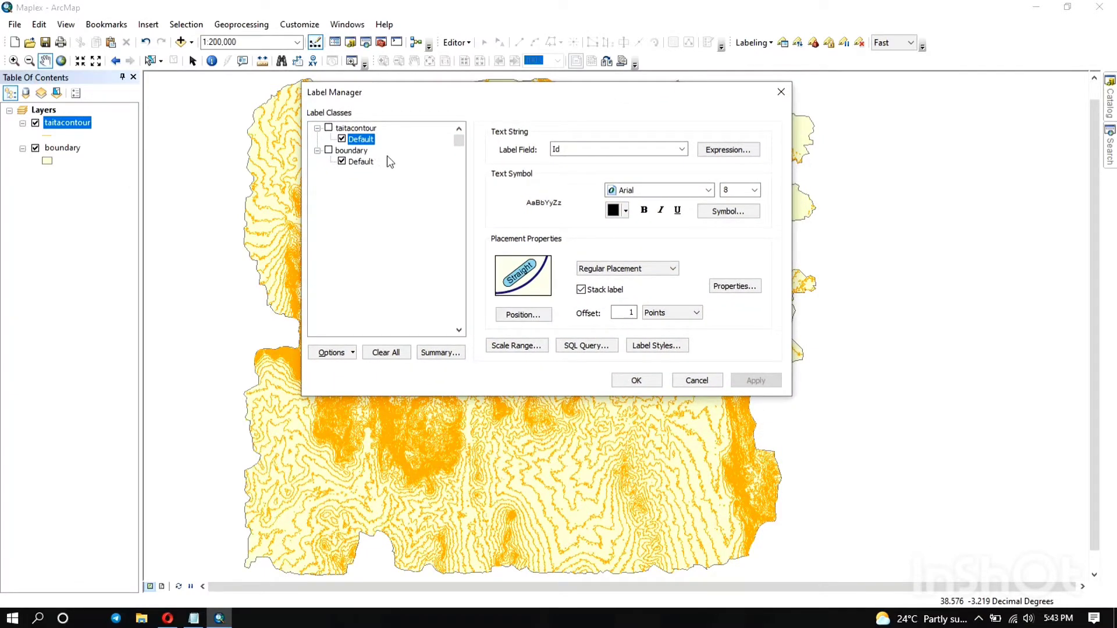
pyautogui.click(328, 128)
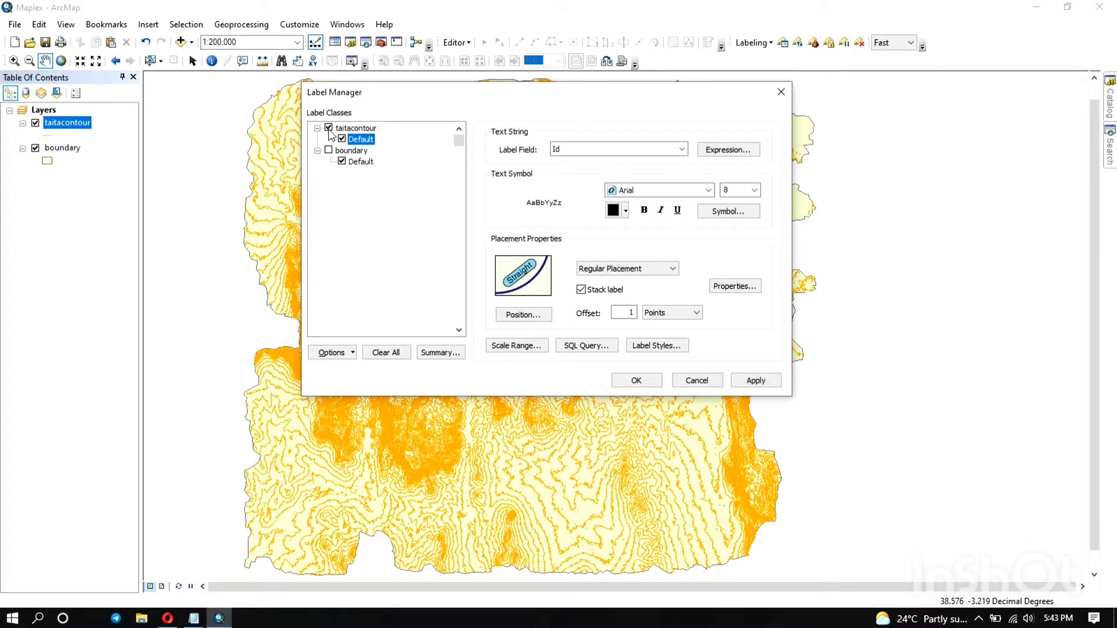
pyautogui.moveTo(498, 93); pyautogui.dragTo(393, 58)
pyautogui.click(576, 115)
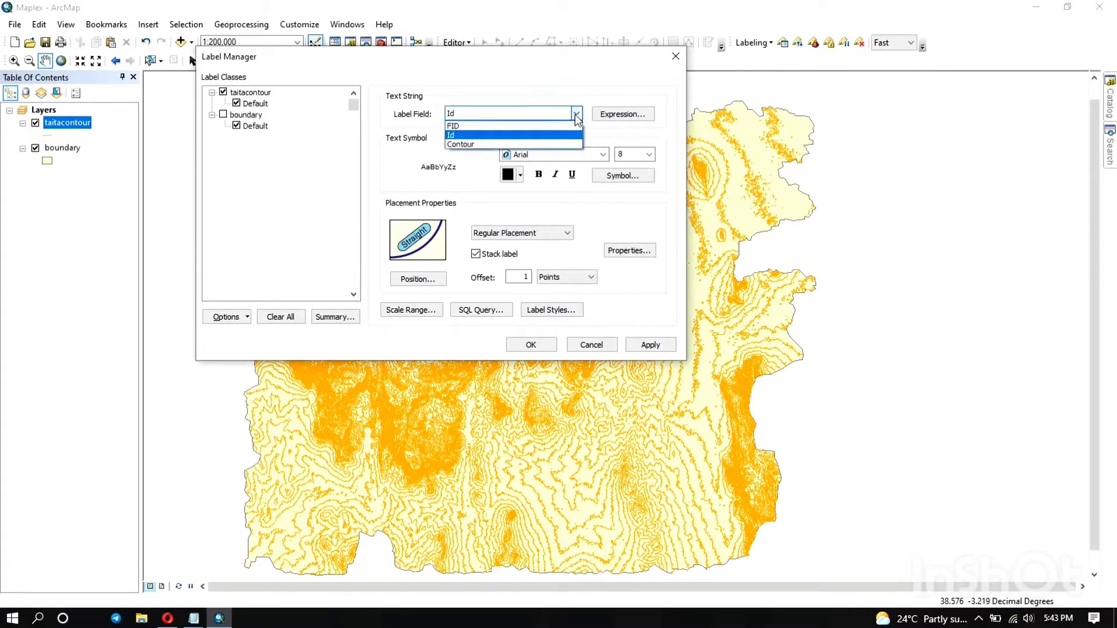
pyautogui.click(508, 144)
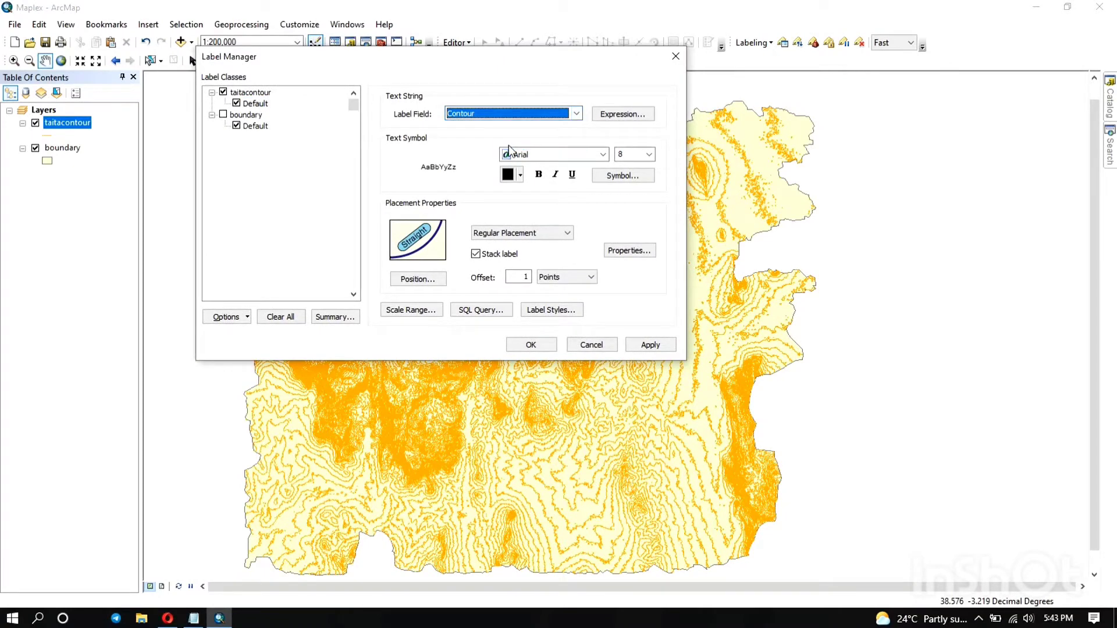
# - Set the label text to Calibri, size 12, and review the full text symbol settings
pyautogui.click(603, 155)
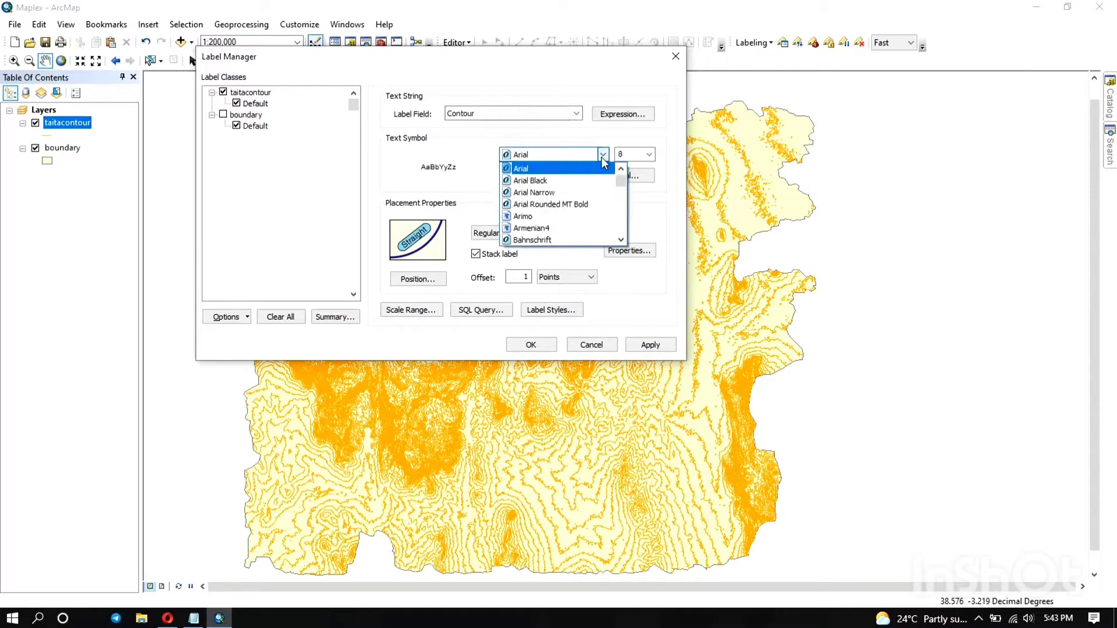
pyautogui.click(540, 156)
pyautogui.press('c')
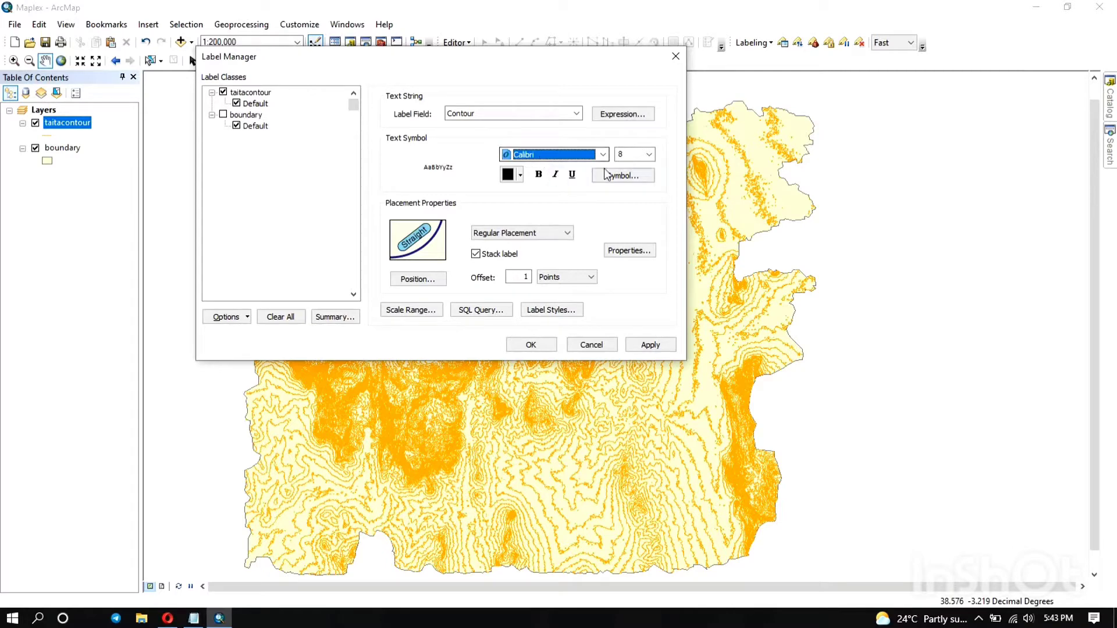
pyautogui.click(649, 155)
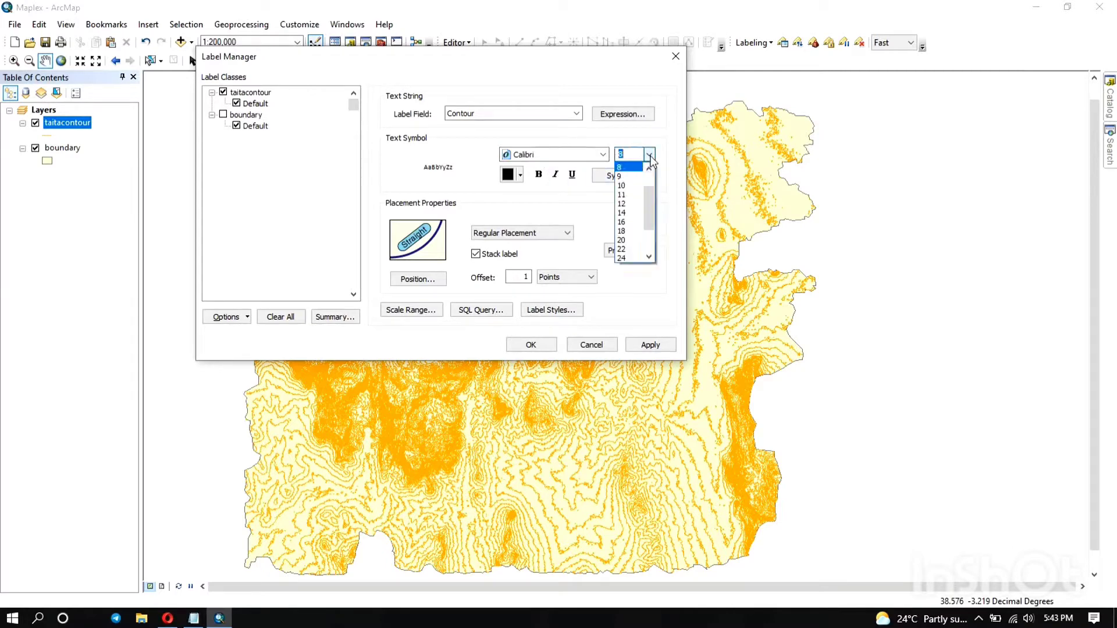
pyautogui.click(626, 204)
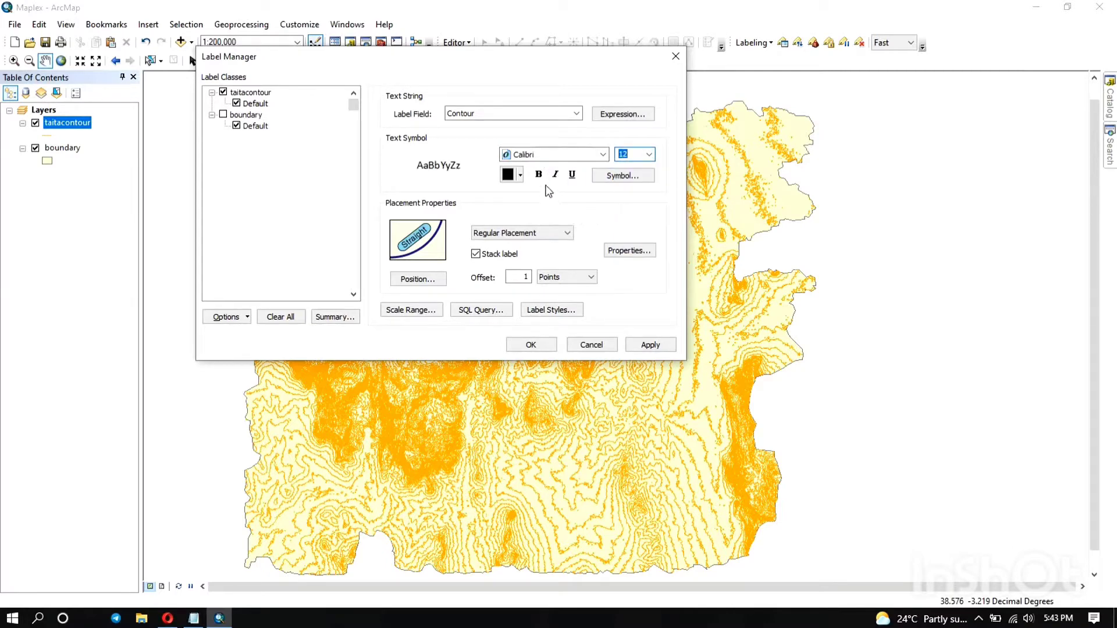
pyautogui.click(599, 178)
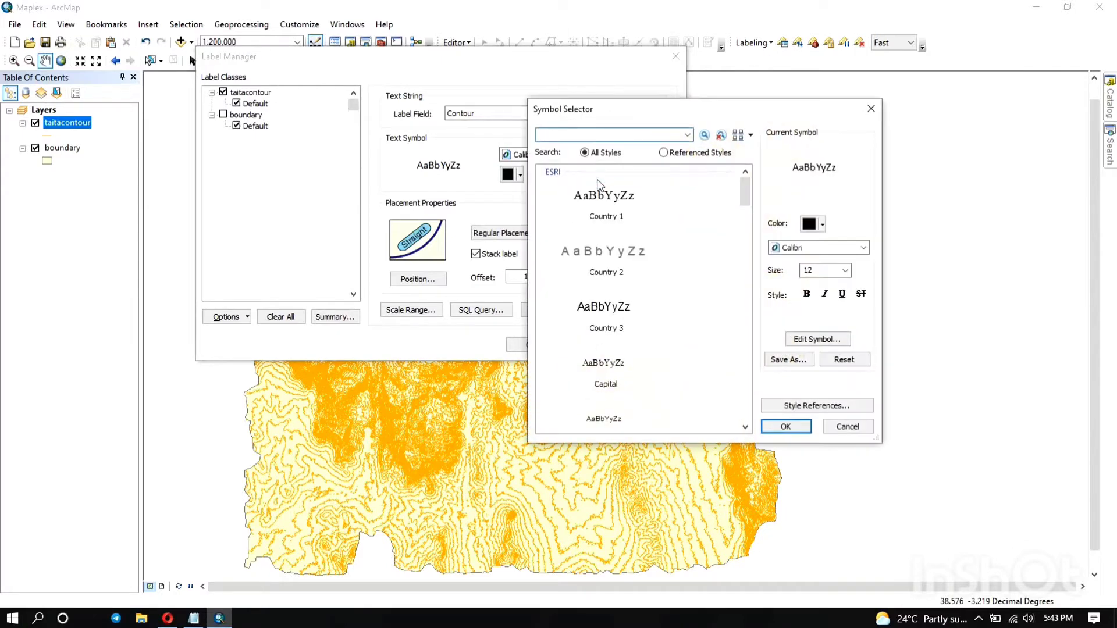
pyautogui.moveTo(635, 115); pyautogui.dragTo(391, 74)
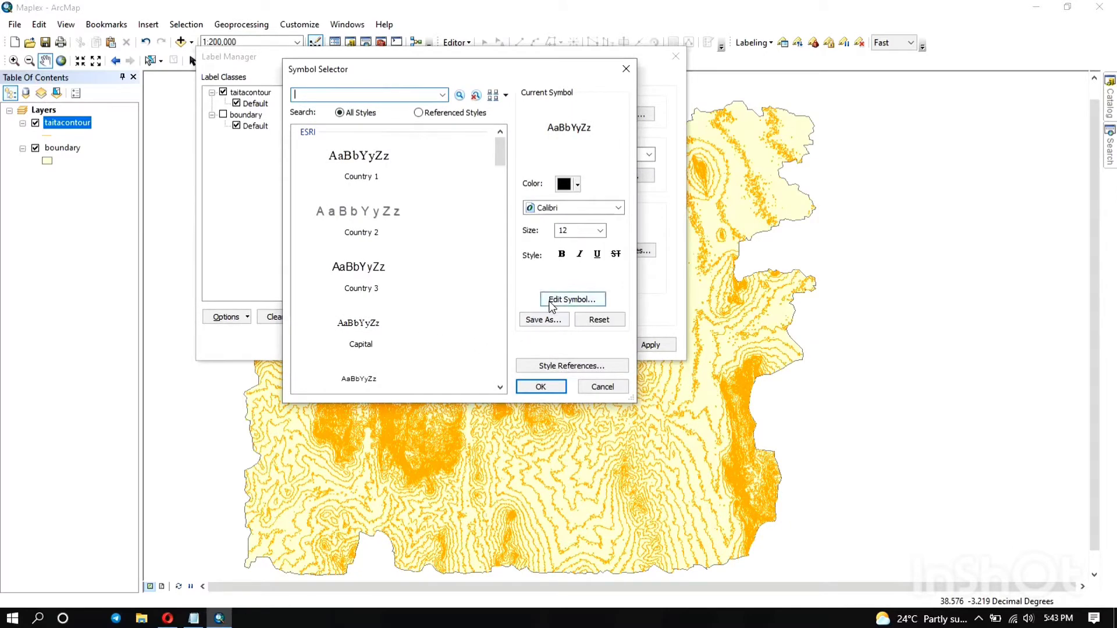
pyautogui.click(541, 387)
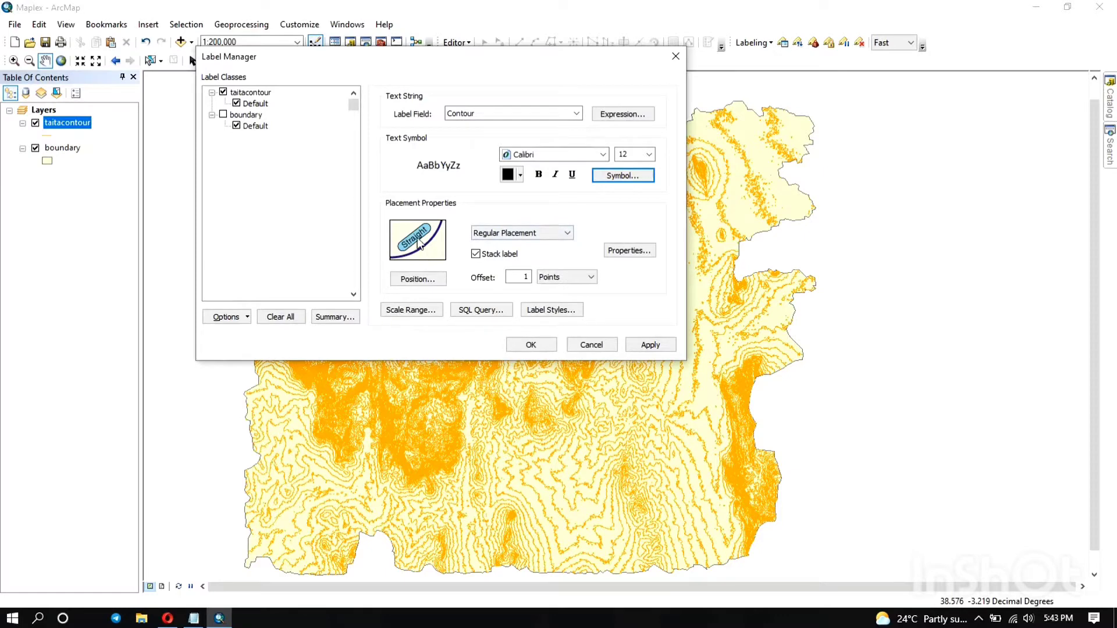
# - Switch contour labels to Contour Placement and enable Remove duplicates in Placement Properties
pyautogui.click(494, 233)
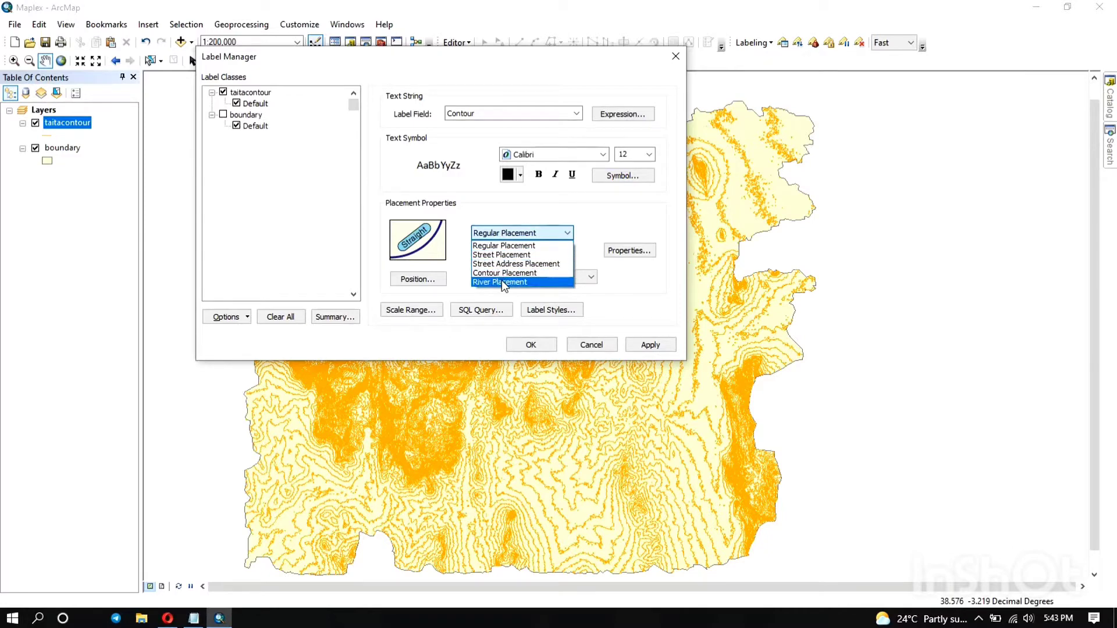
pyautogui.click(487, 272)
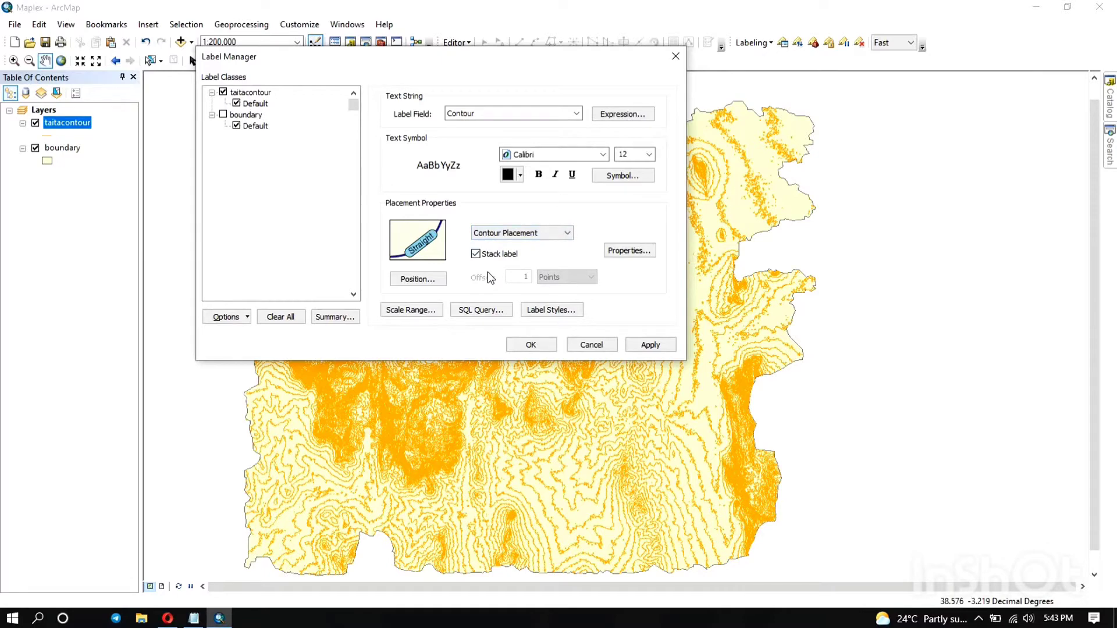
pyautogui.click(628, 250)
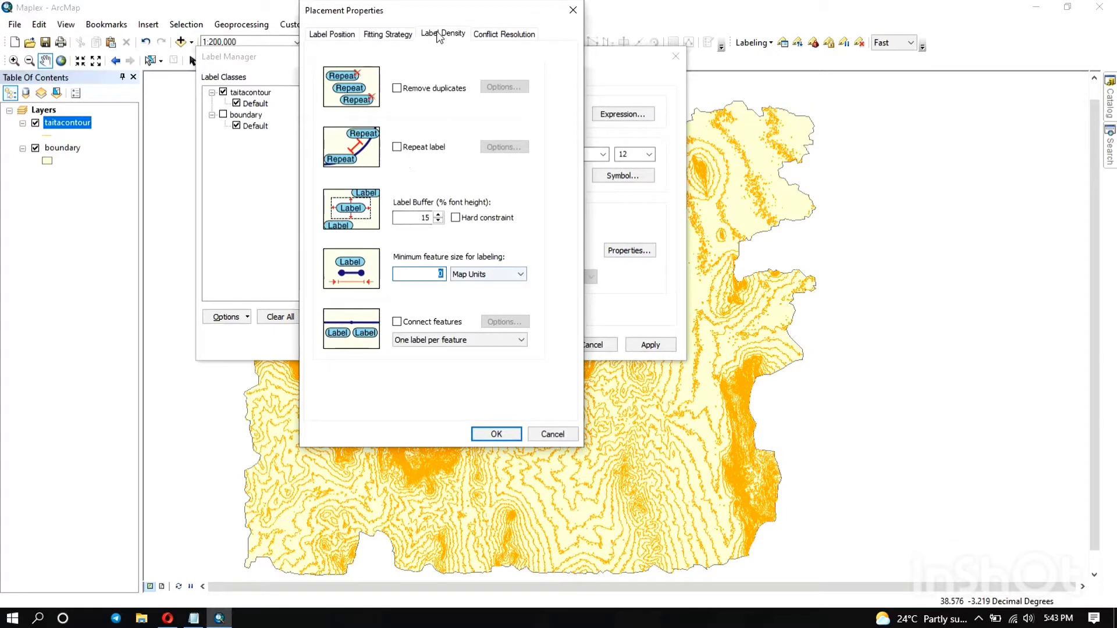
pyautogui.click(397, 88)
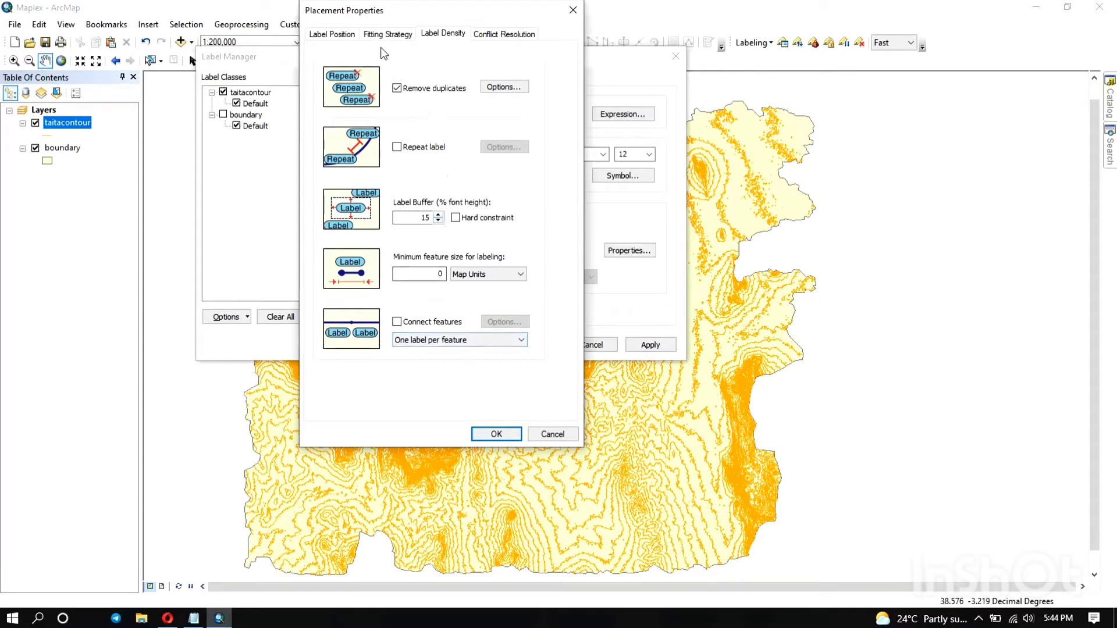
pyautogui.click(342, 36)
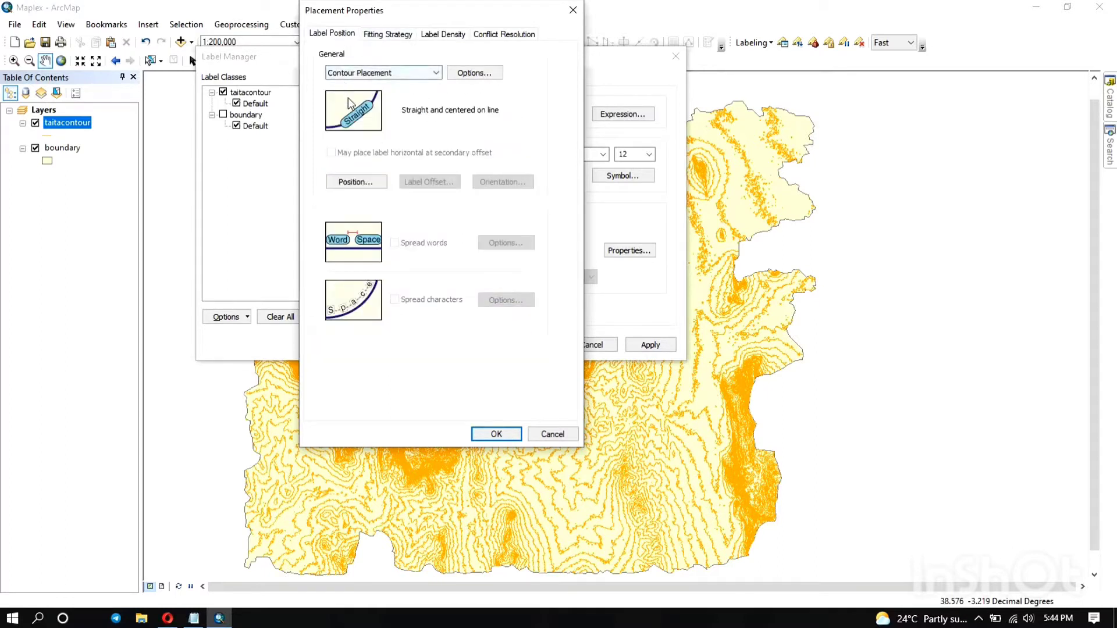
pyautogui.click(459, 71)
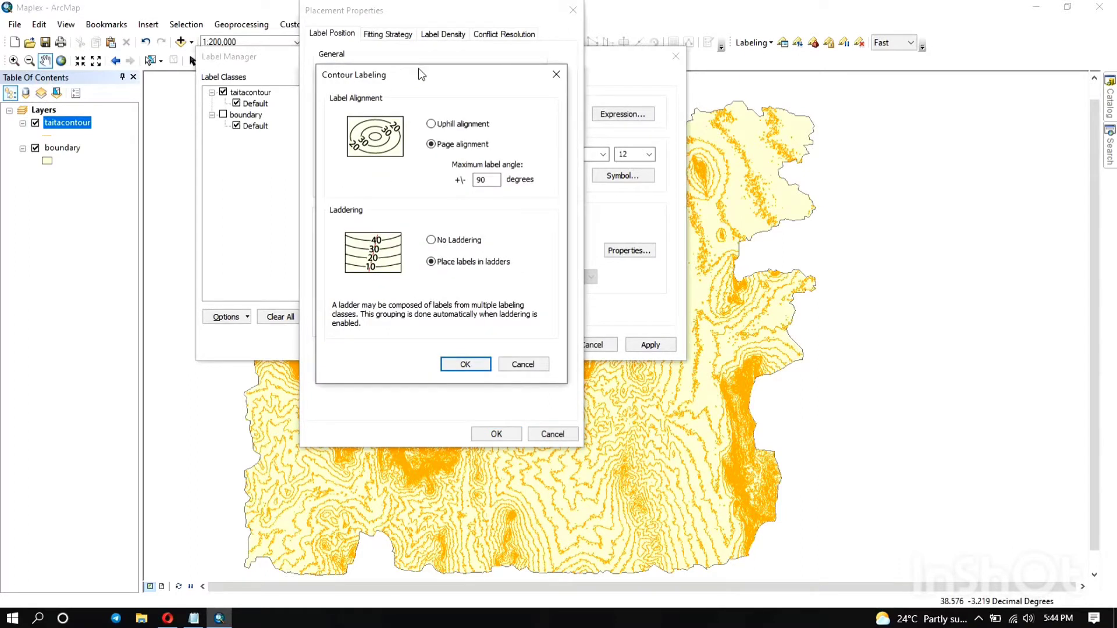
pyautogui.moveTo(421, 74); pyautogui.dragTo(390, 38)
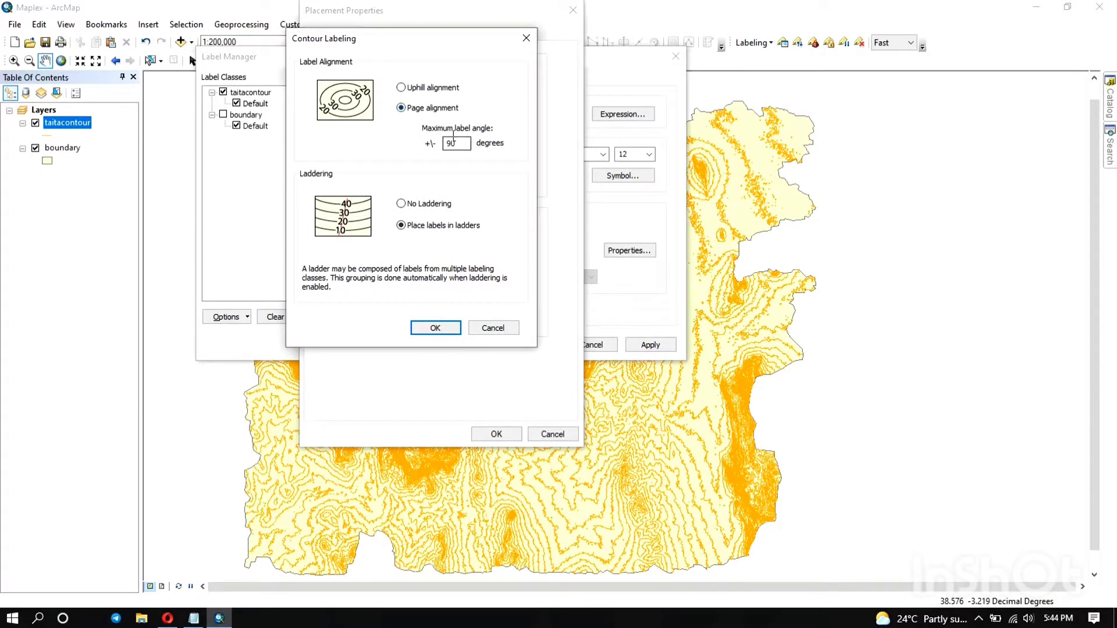
pyautogui.click(401, 88)
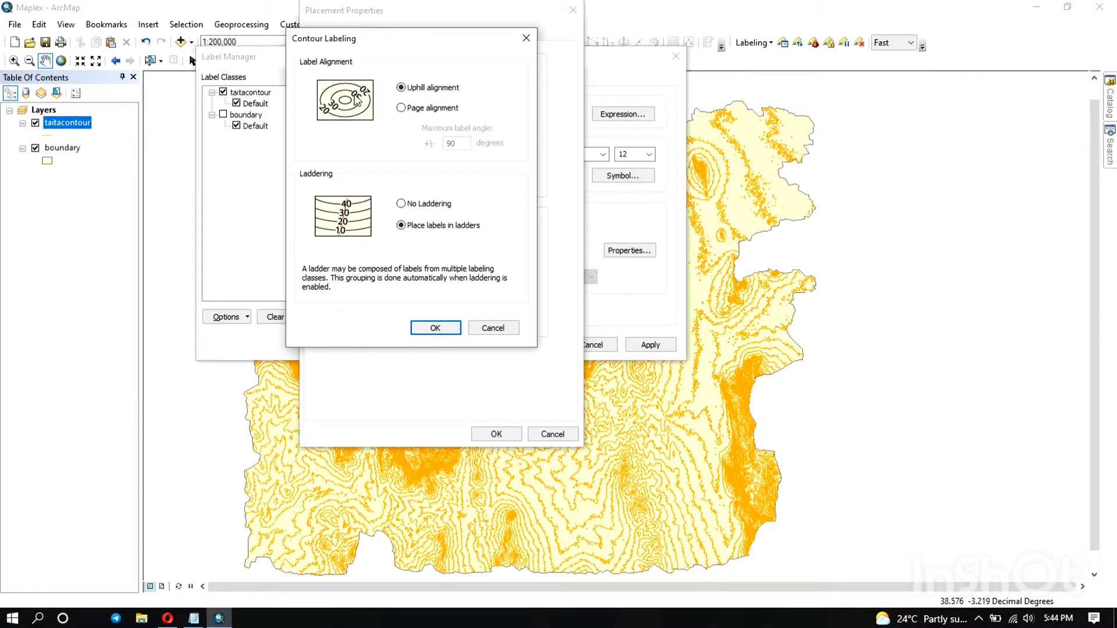
pyautogui.click(401, 108)
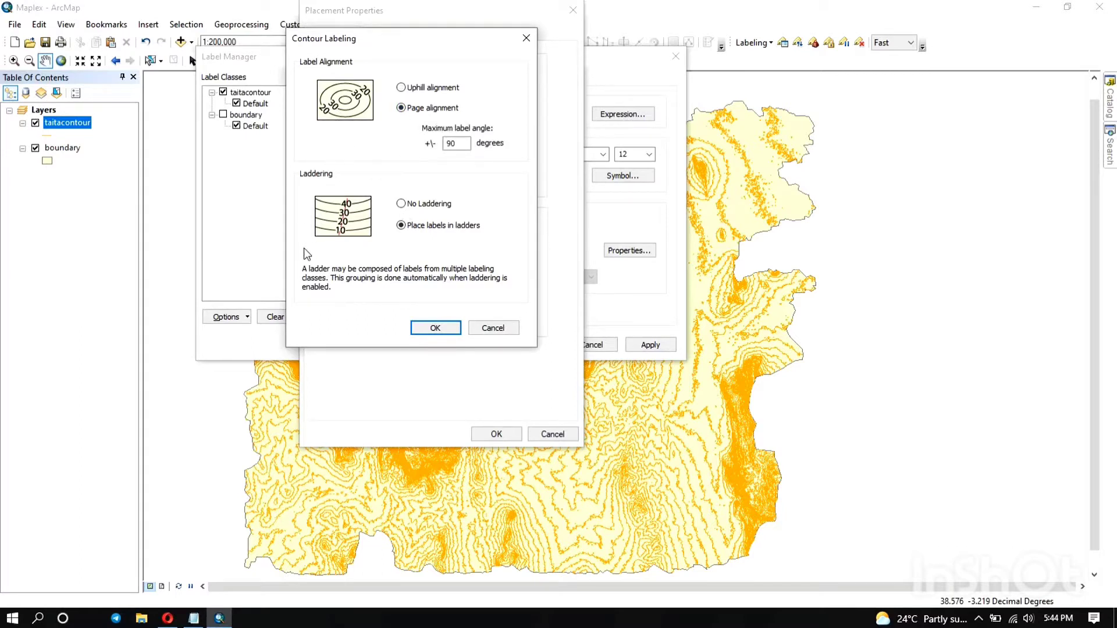
pyautogui.click(396, 206)
pyautogui.click(400, 226)
pyautogui.click(435, 328)
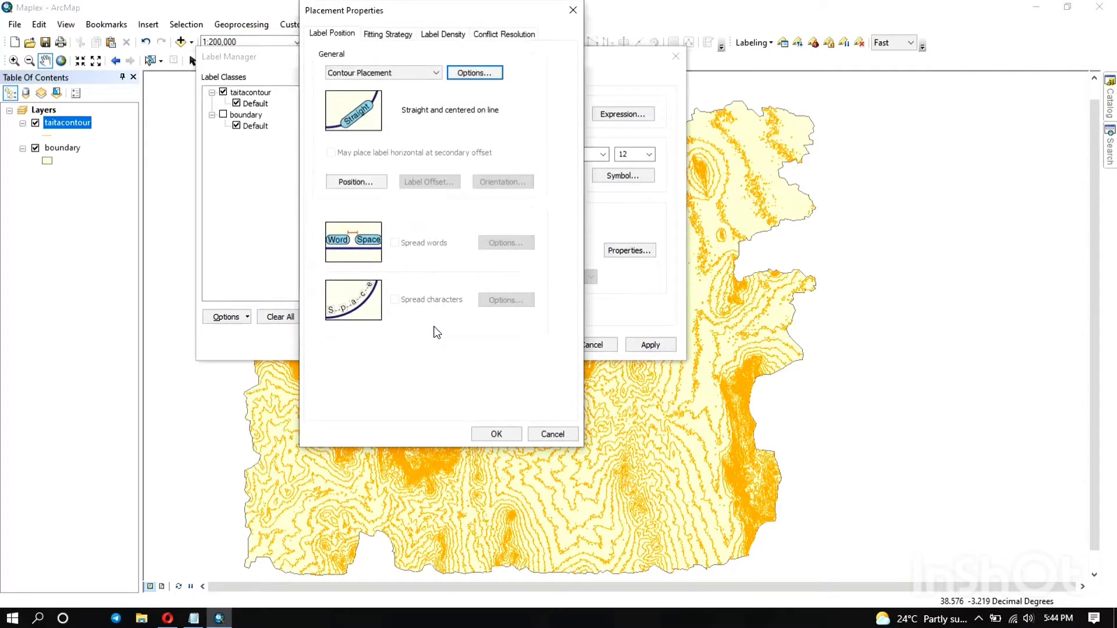
# - Confirm placement settings and keep the label scale range the same as the feature layer
pyautogui.click(485, 35)
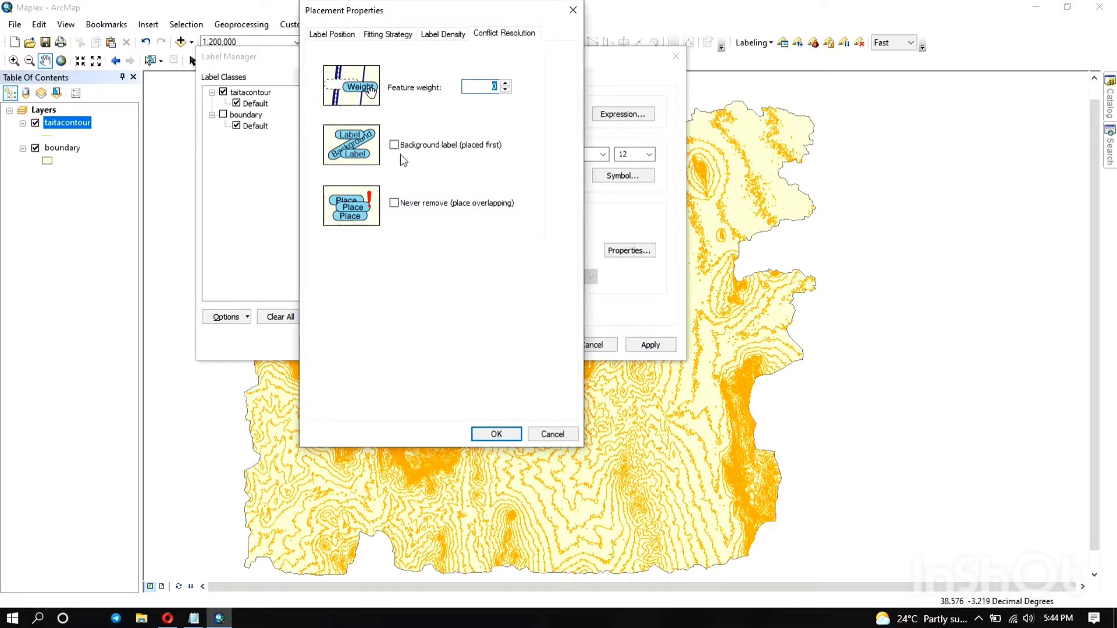
pyautogui.click(488, 436)
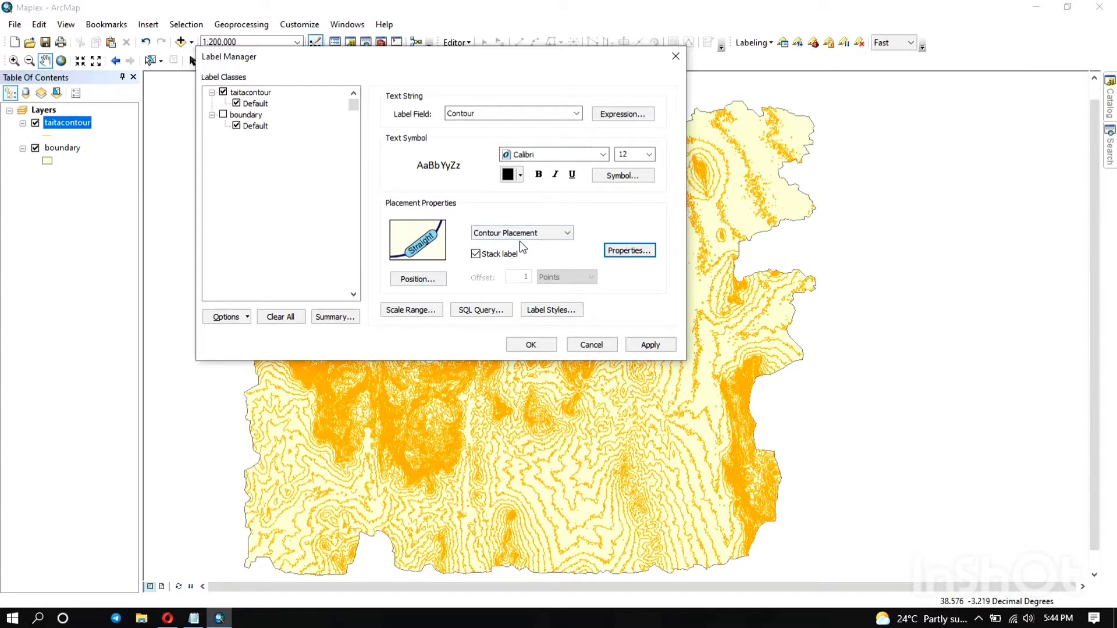
pyautogui.click(424, 312)
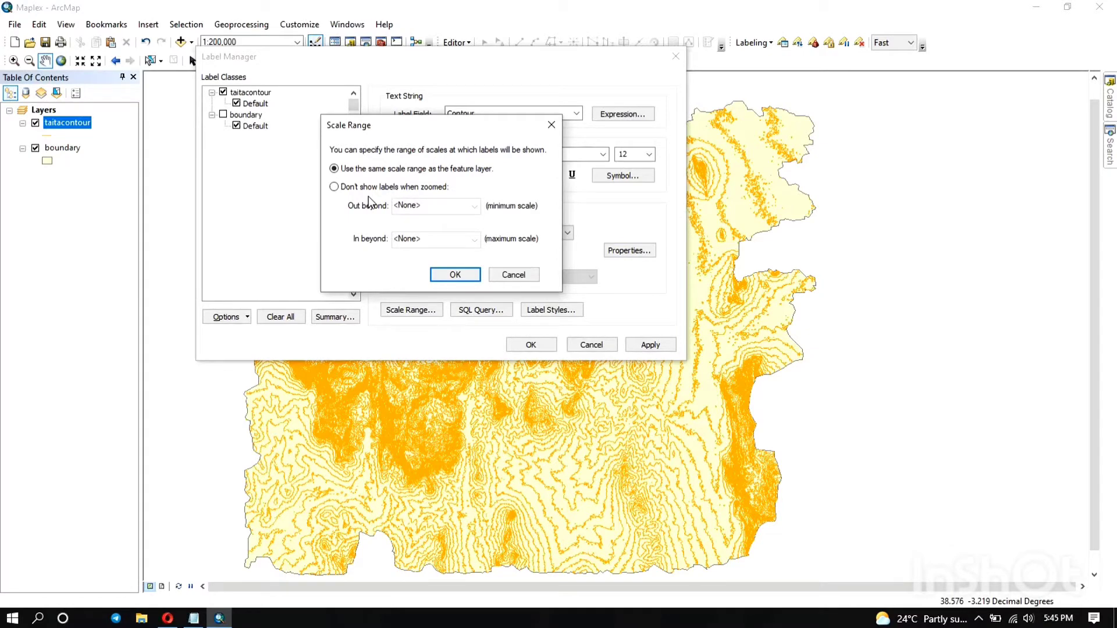
pyautogui.click(452, 274)
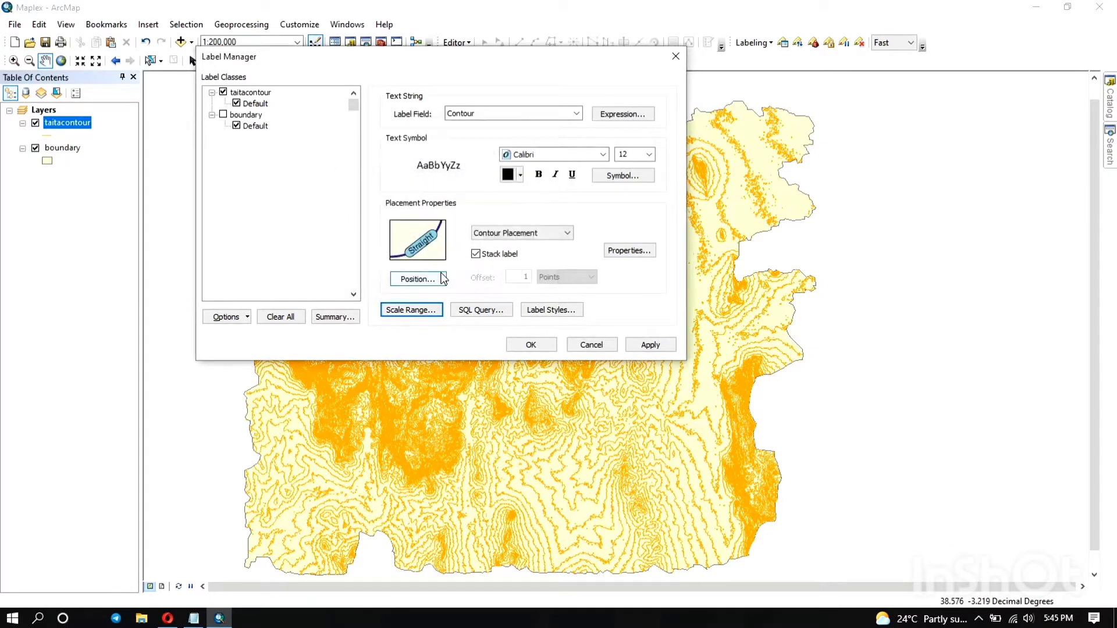
# - Apply the label settings and inspect elevation labels such as 575, 1000 and 1300
pyautogui.click(646, 344)
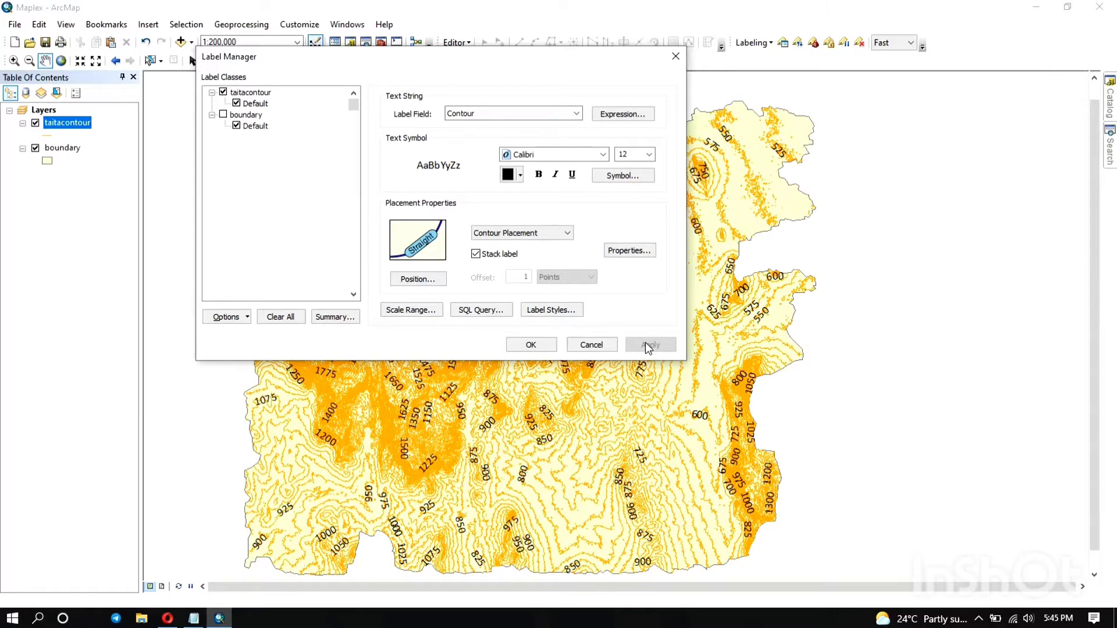
pyautogui.moveTo(449, 61); pyautogui.dragTo(159, 30)
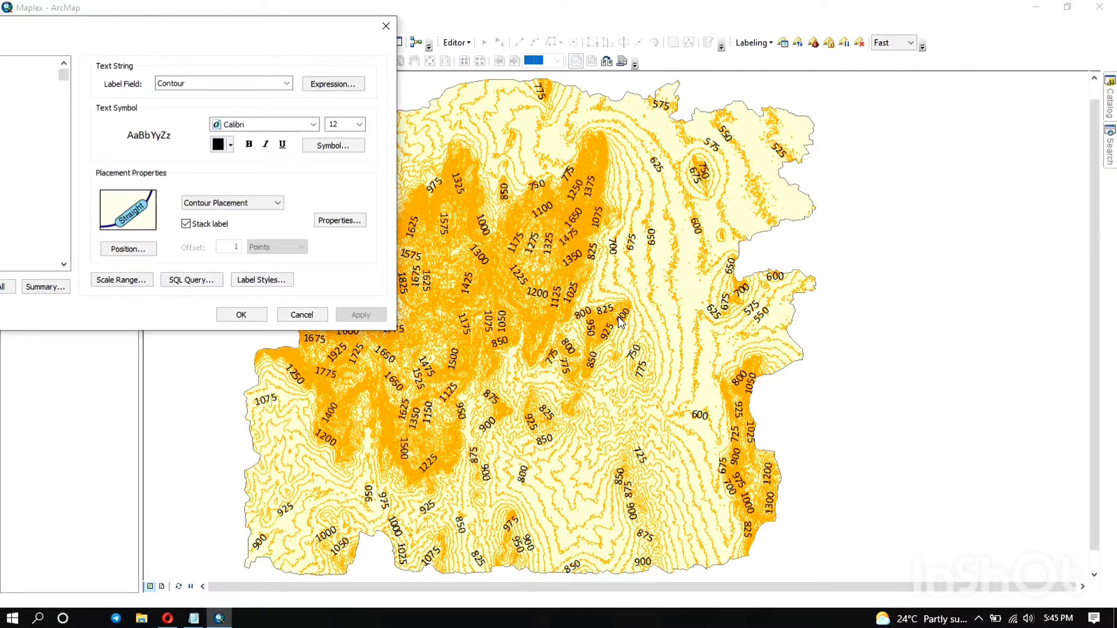
pyautogui.moveTo(282, 25); pyautogui.dragTo(541, 56)
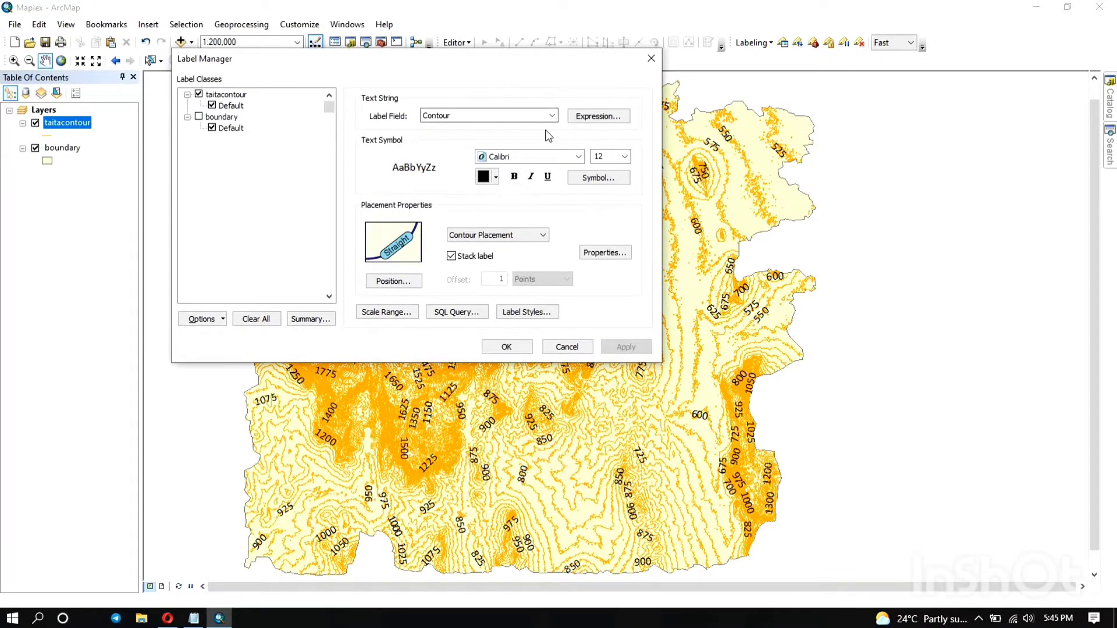
# - Open the label Expression editor and delete the existing [Contour] expression
pyautogui.click(603, 115)
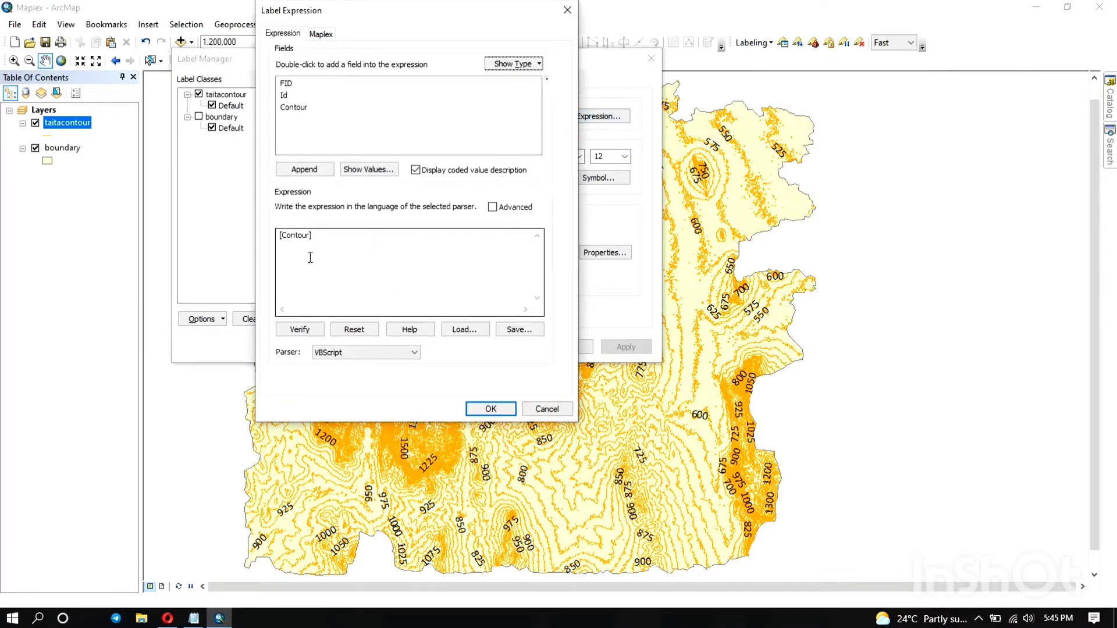
pyautogui.moveTo(329, 232); pyautogui.dragTo(264, 246)
pyautogui.press('BackSpace')
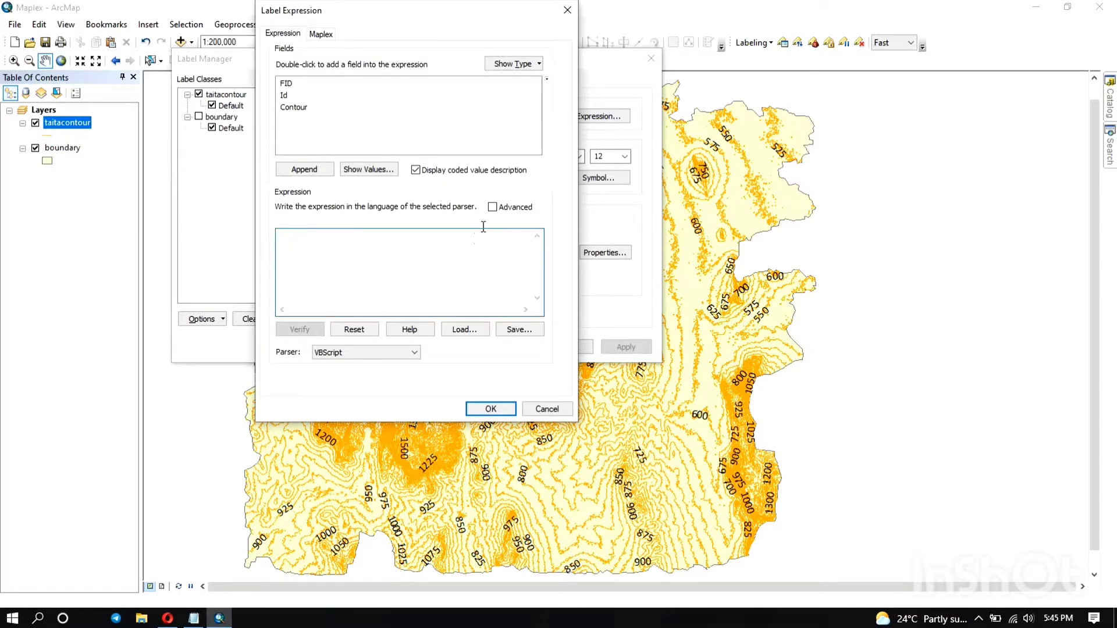
pyautogui.click(492, 208)
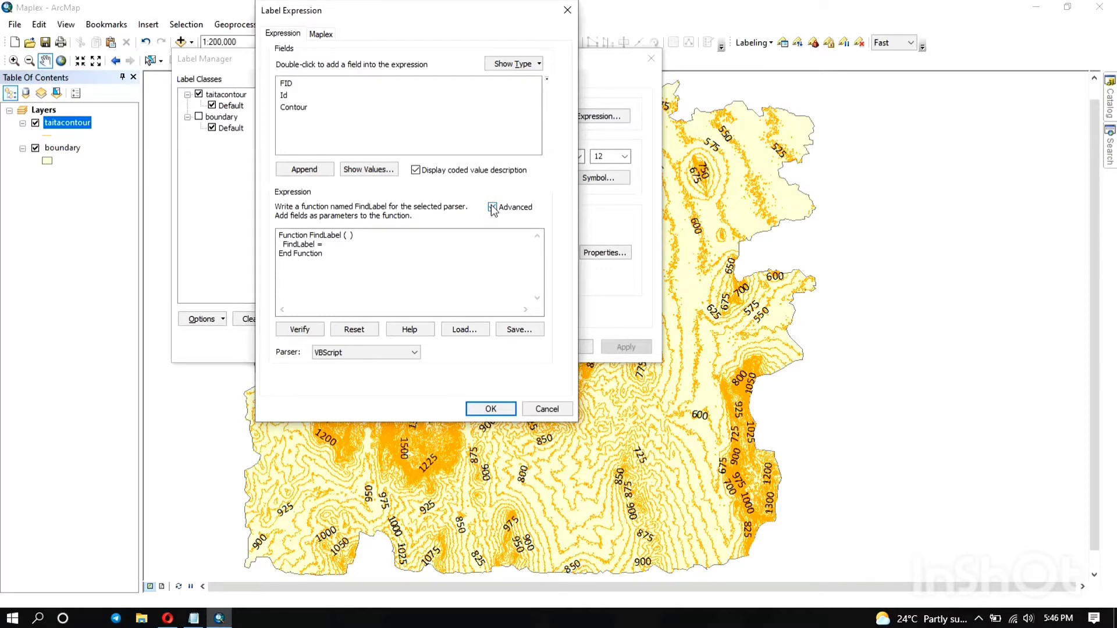
pyautogui.click(492, 207)
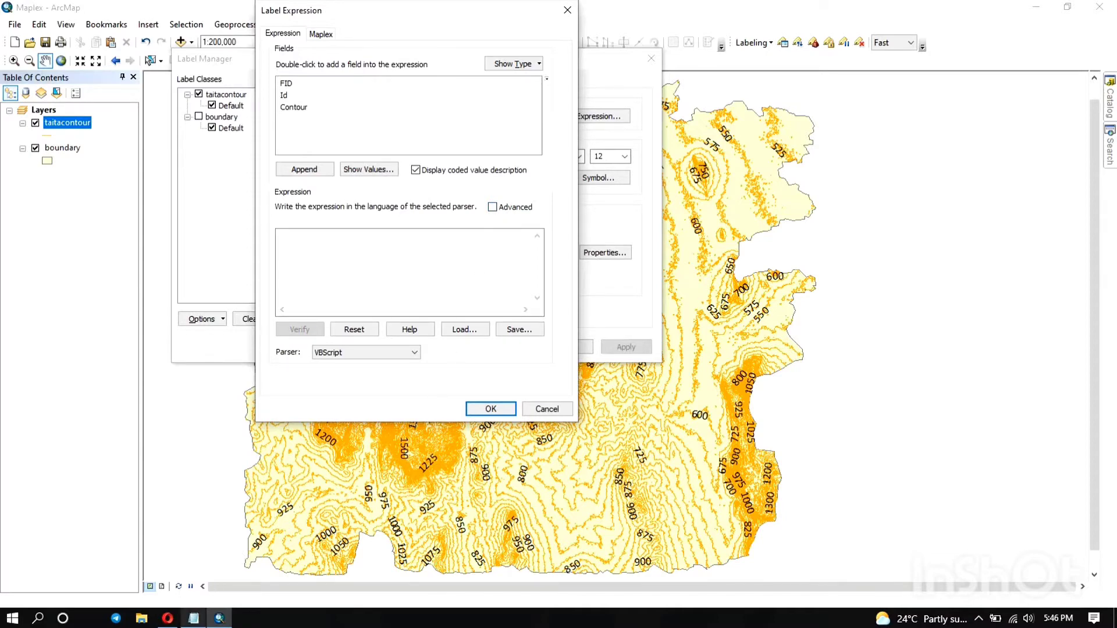
# - Paste the FindLabel If Mod 100 function copied from Notepad into the expression box
pyautogui.click(194, 617)
pyautogui.moveTo(718, 115); pyautogui.dragTo(631, 60)
pyautogui.hotkey('ctrl', 'c')
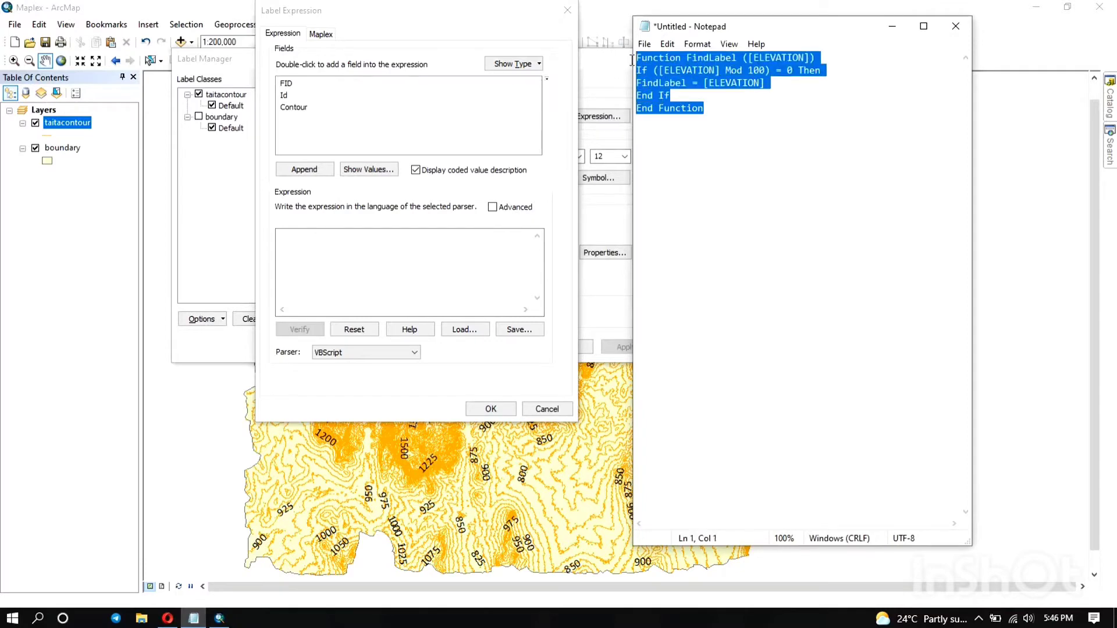
pyautogui.click(349, 254)
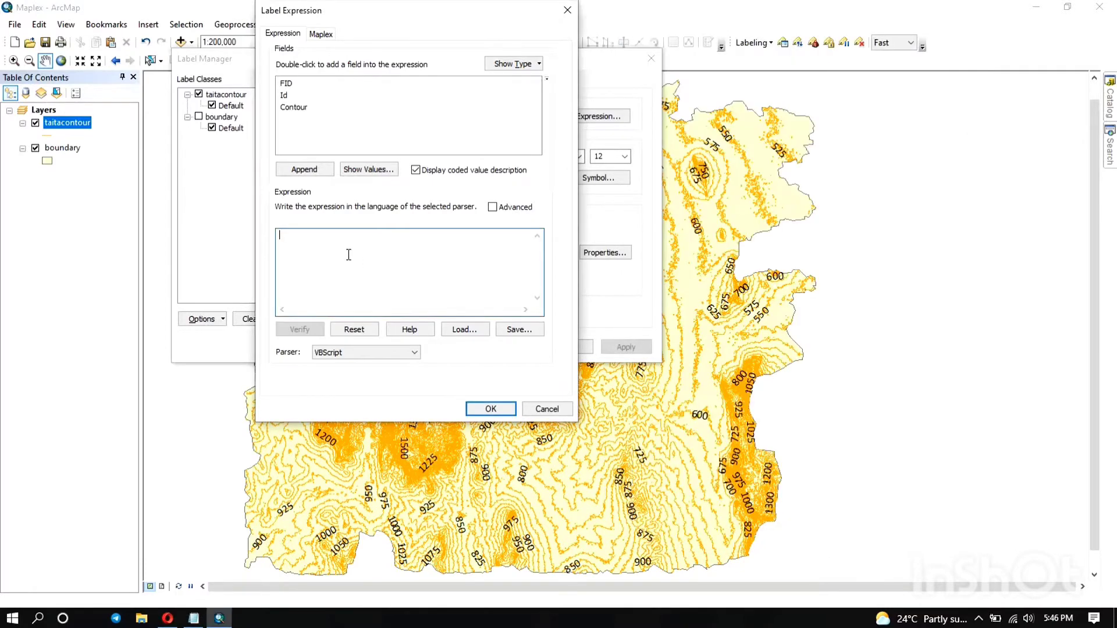
pyautogui.hotkey('ctrl', 'v')
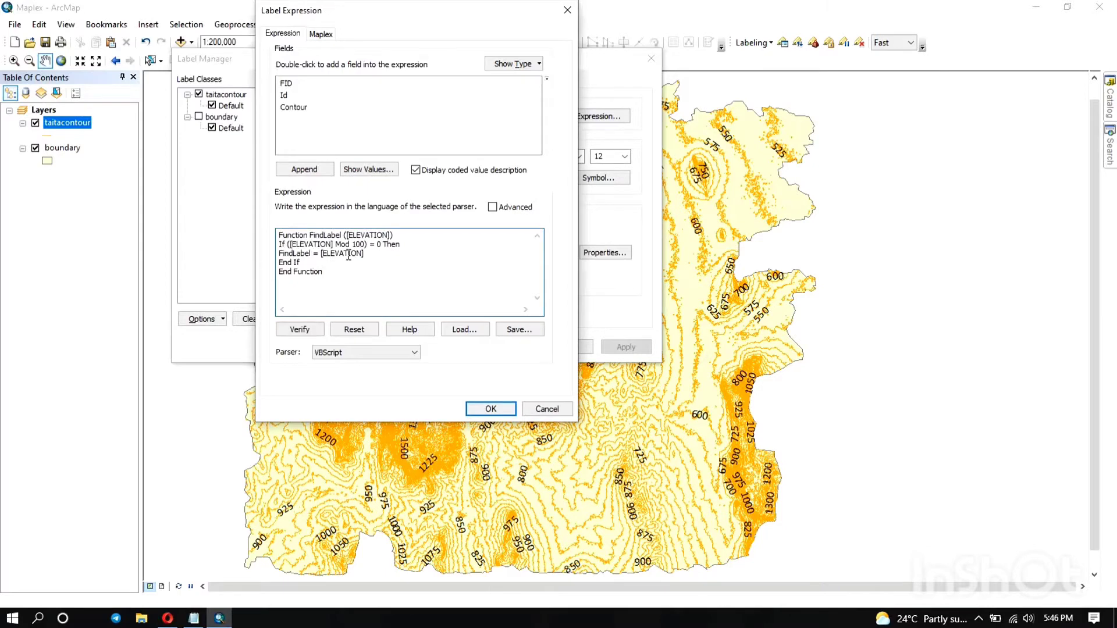
pyautogui.click(492, 207)
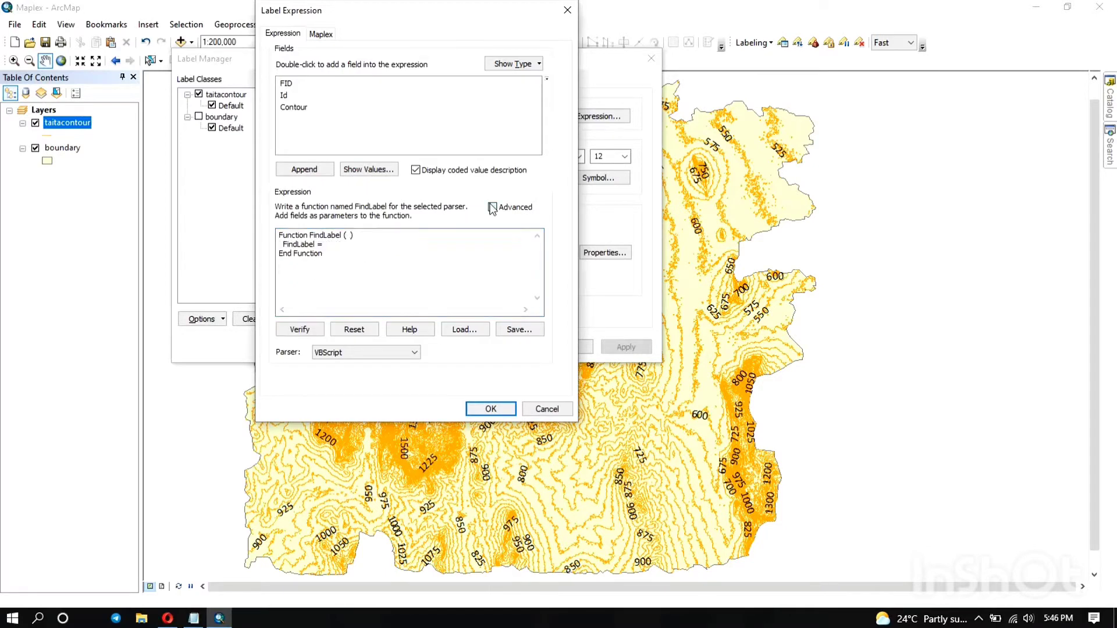
pyautogui.click(351, 276)
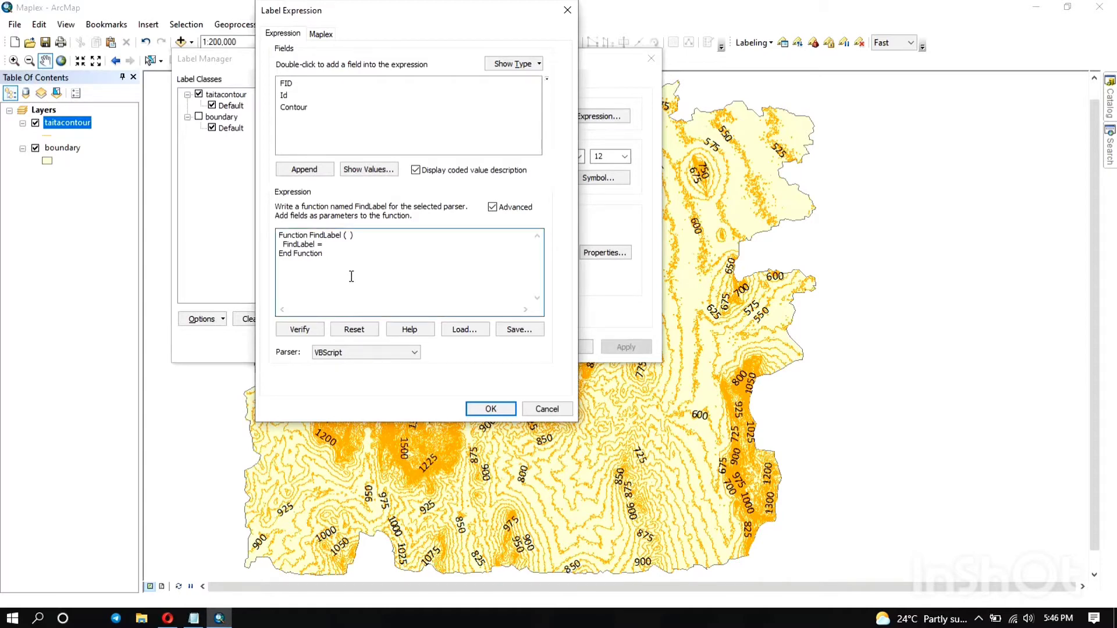
pyautogui.hotkey('ctrl', 'v')
pyautogui.click(494, 207)
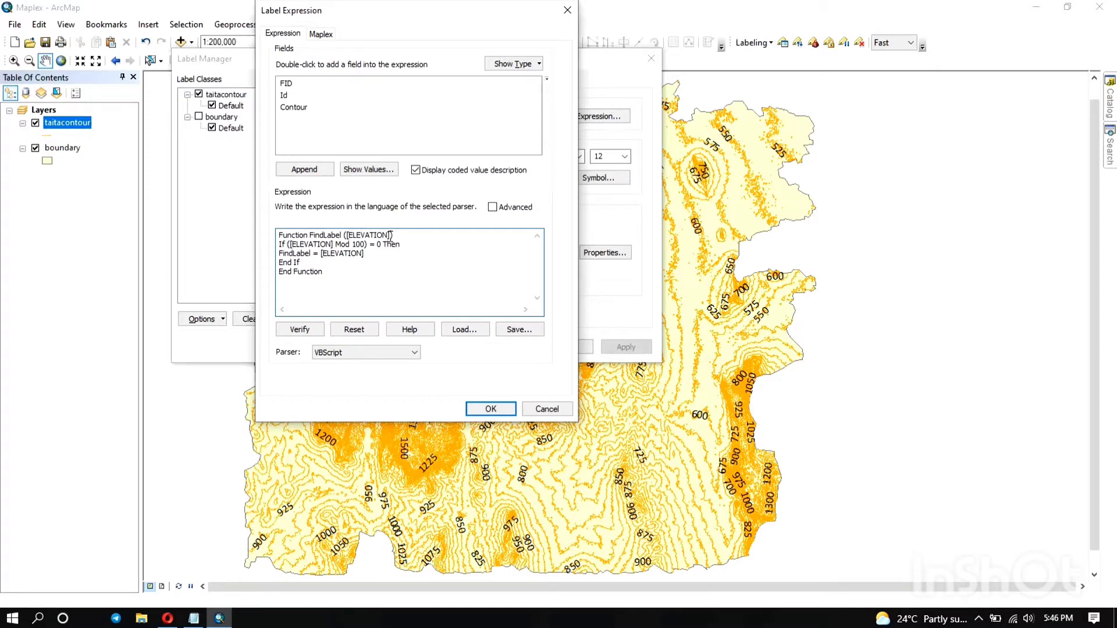
# - Clear the old expression and switch on Advanced expression mode
pyautogui.moveTo(391, 235); pyautogui.dragTo(348, 235)
pyautogui.doubleClick(284, 110)
pyautogui.moveTo(431, 236); pyautogui.dragTo(386, 232)
pyautogui.press('BackSpace')
pyautogui.moveTo(367, 299); pyautogui.dragTo(271, 235)
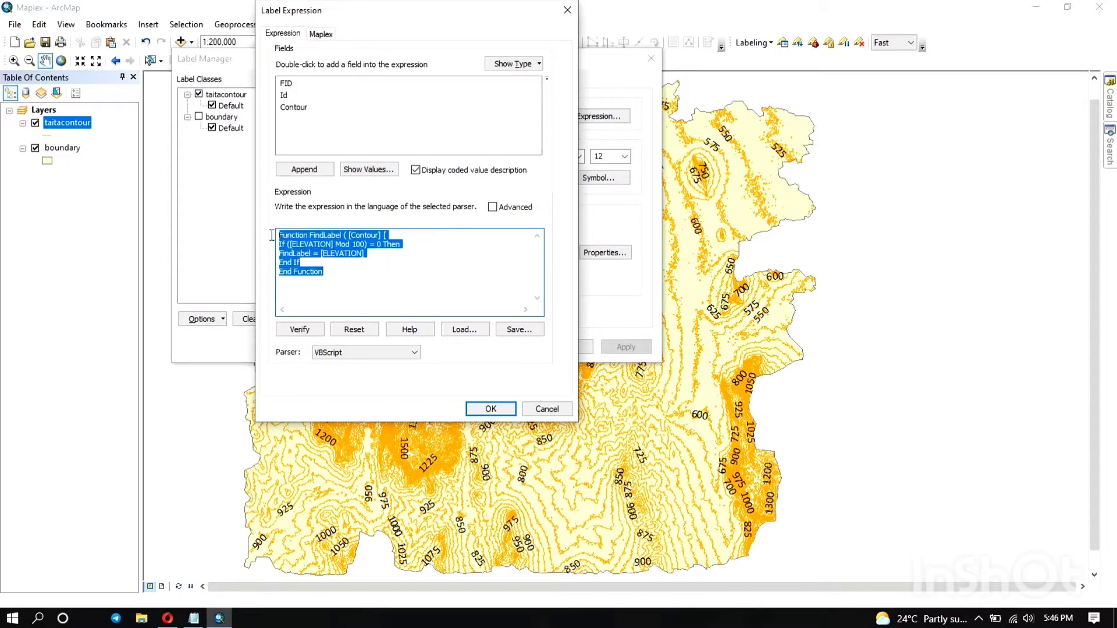
pyautogui.press('BackSpace')
pyautogui.click(492, 207)
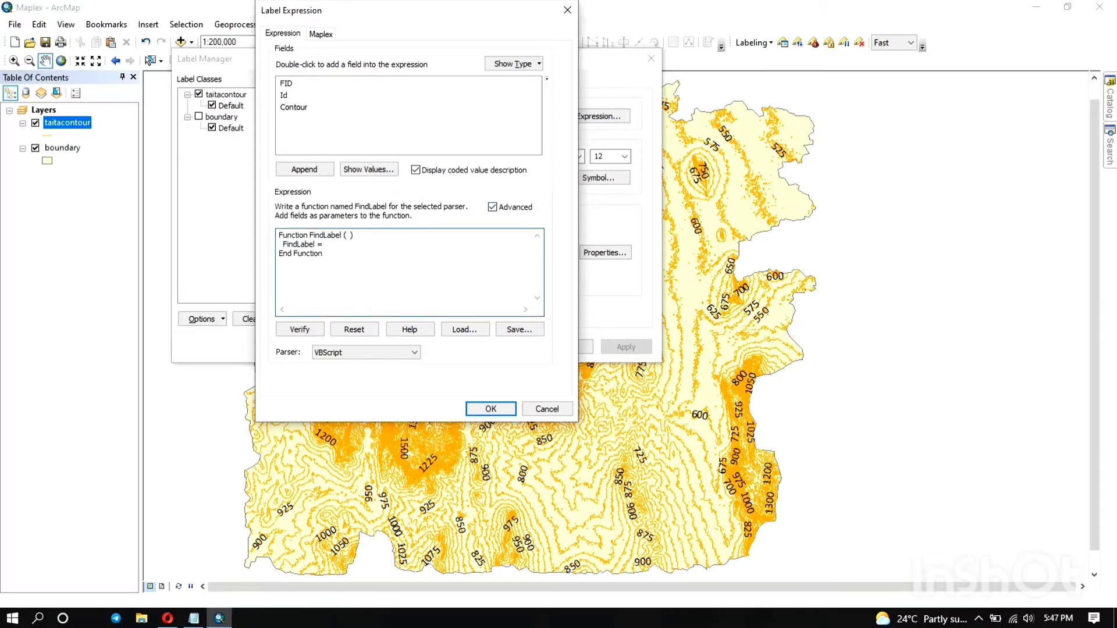
# - Make [Contour] the FindLabel function's parameter
pyautogui.click(194, 618)
pyautogui.click(705, 240)
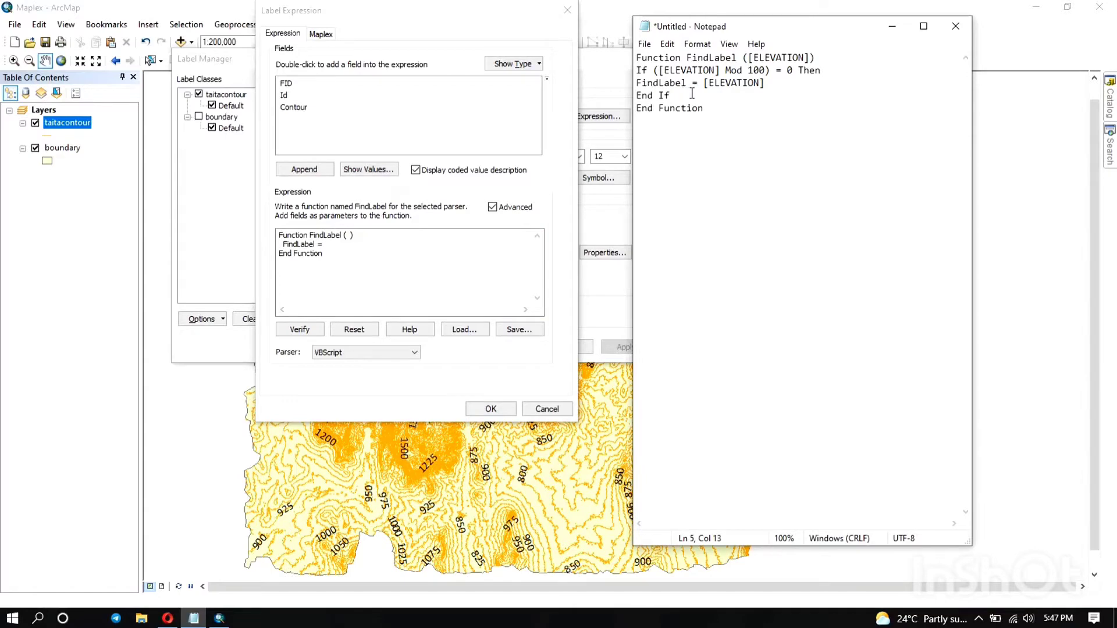
pyautogui.click(347, 235)
pyautogui.doubleClick(292, 108)
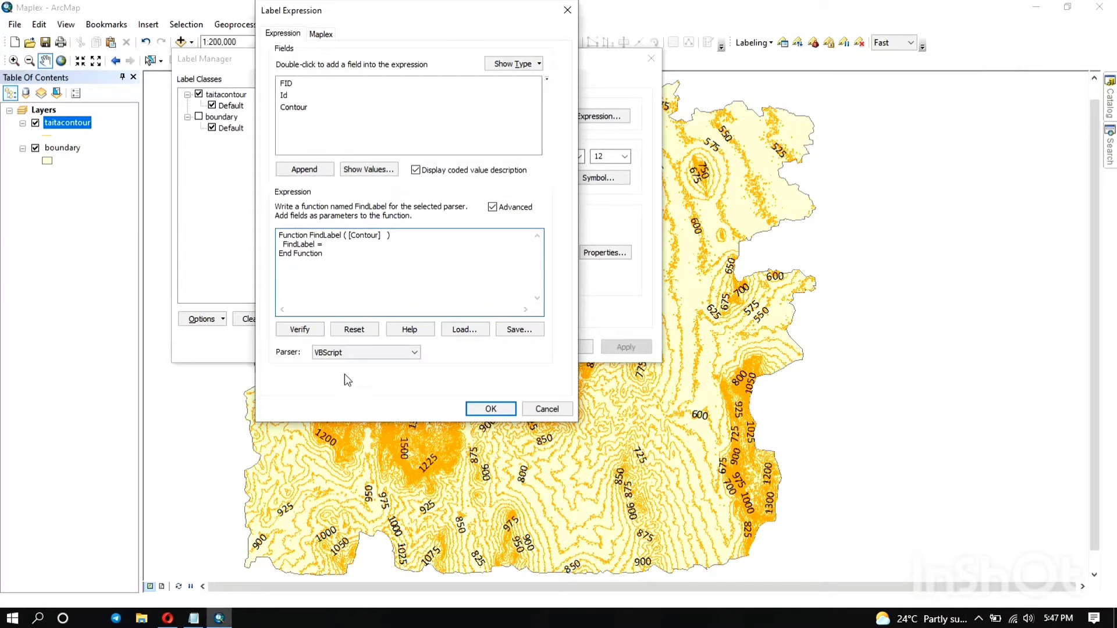
pyautogui.press('BackSpace')
pyautogui.press('BackSpace')
# - Paste the If Mod 100 condition line from Notepad below the function header
pyautogui.click(193, 619)
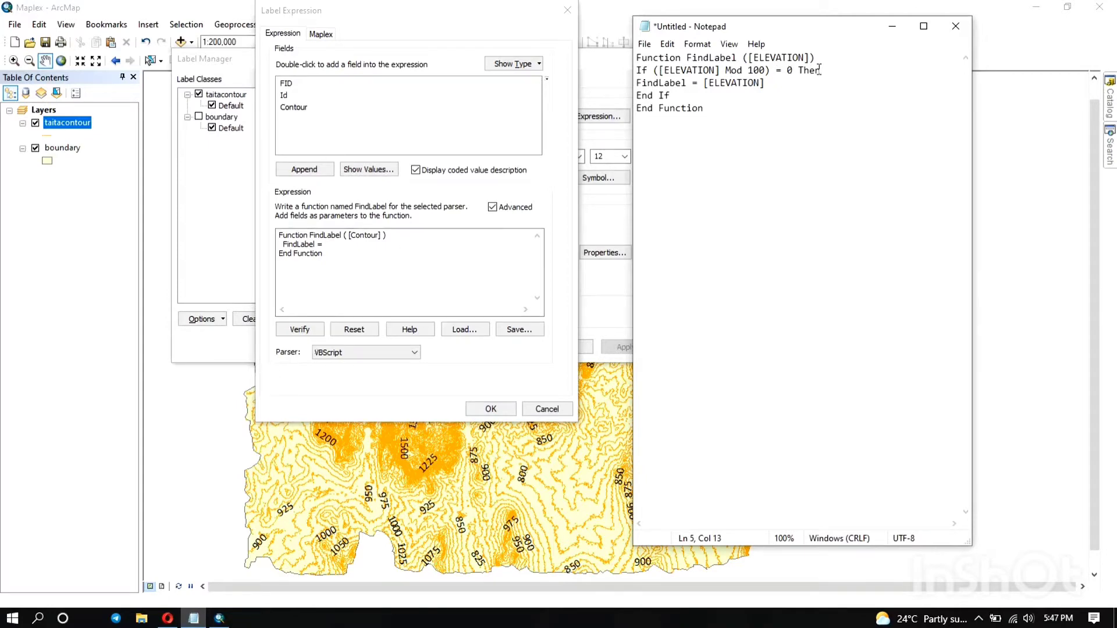
pyautogui.moveTo(822, 70); pyautogui.dragTo(634, 71)
pyautogui.hotkey('ctrl', 'c')
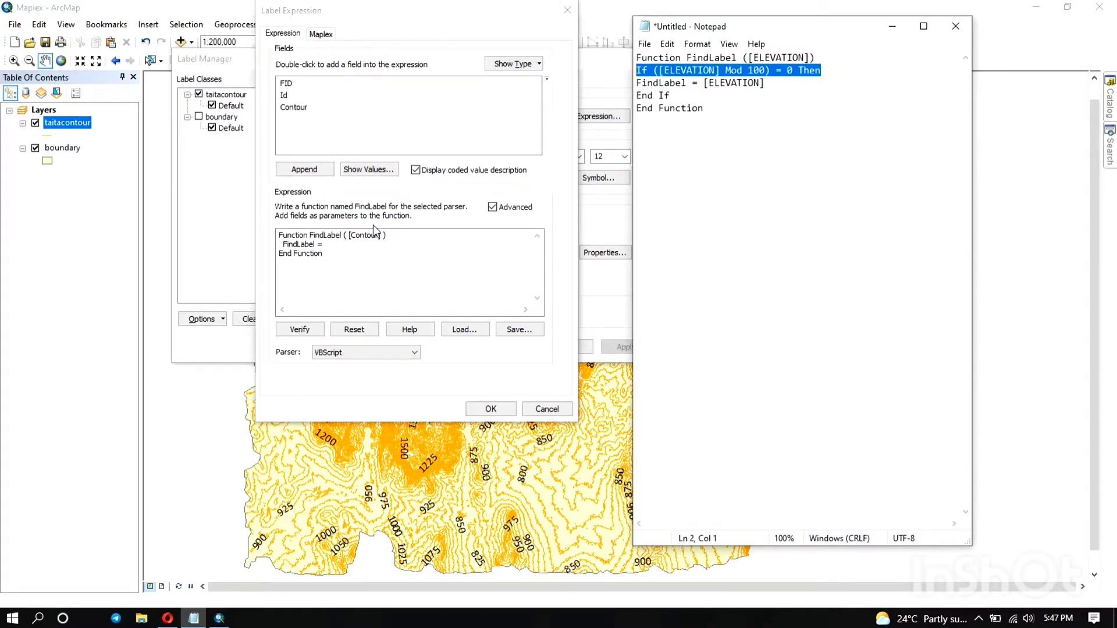
pyautogui.click(391, 243)
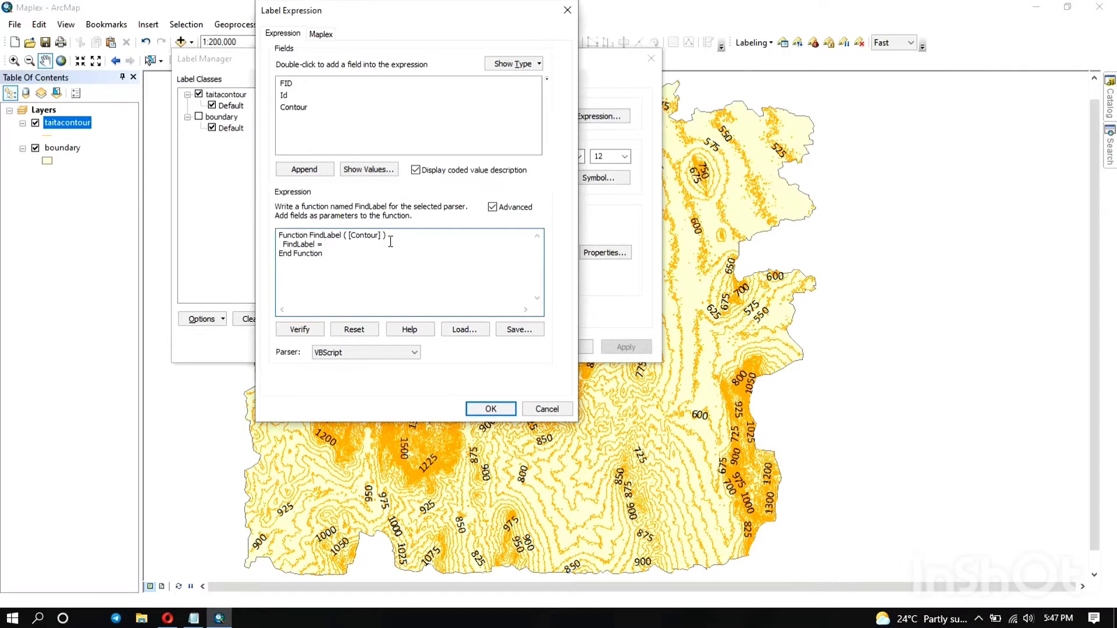
pyautogui.click(391, 234)
pyautogui.press('Return')
pyautogui.hotkey('ctrl', 'v')
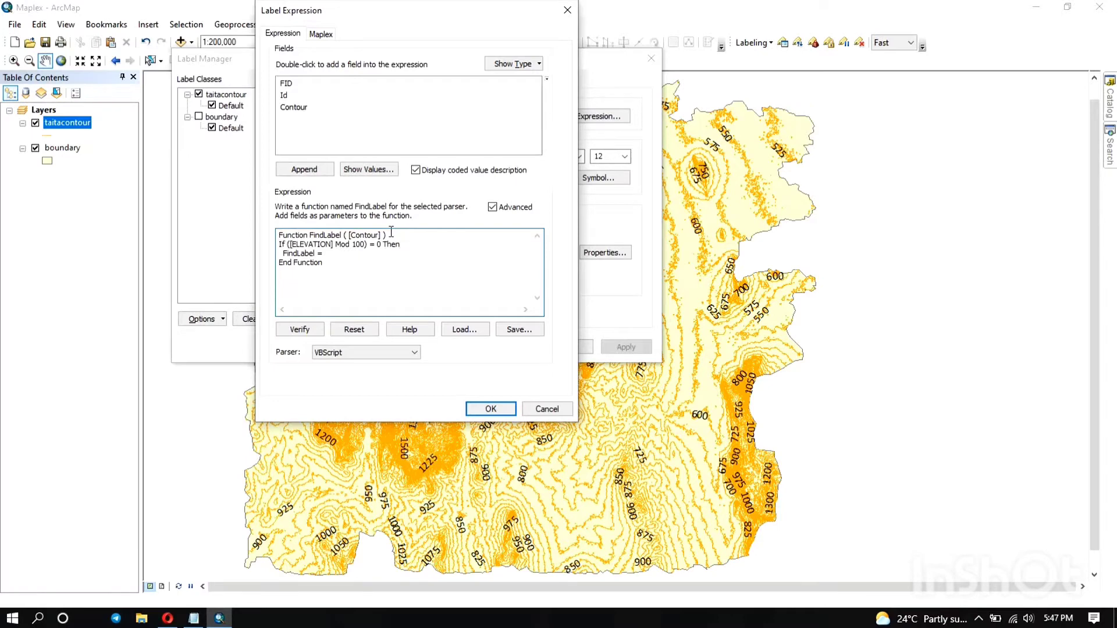
# - Set FindLabel = [Contour] and paste the End If and End Function lines
pyautogui.click(193, 618)
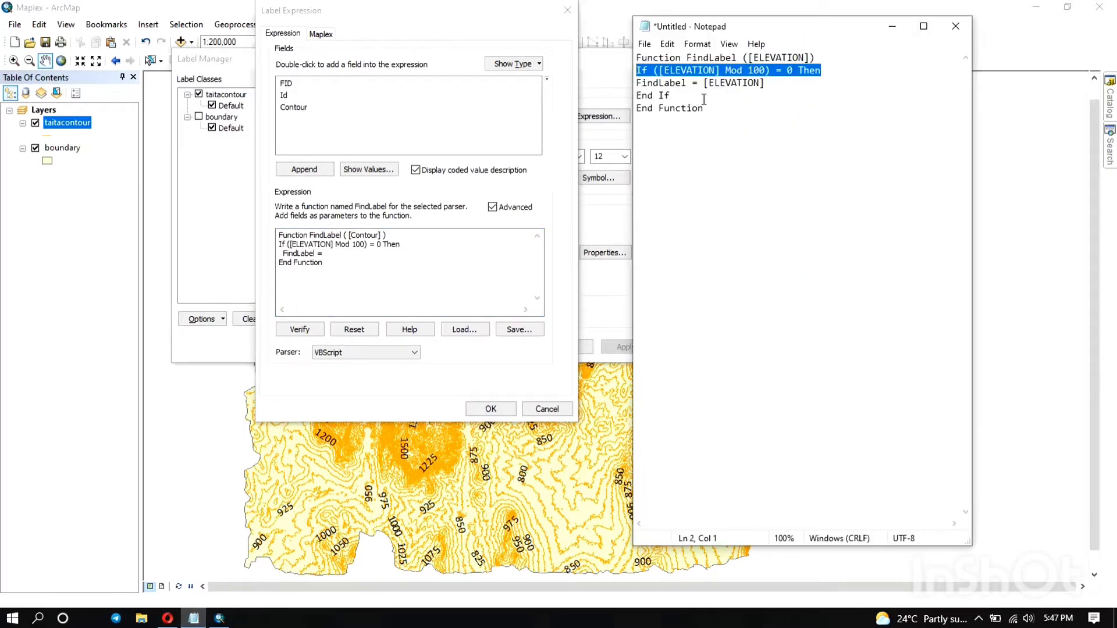
pyautogui.click(331, 258)
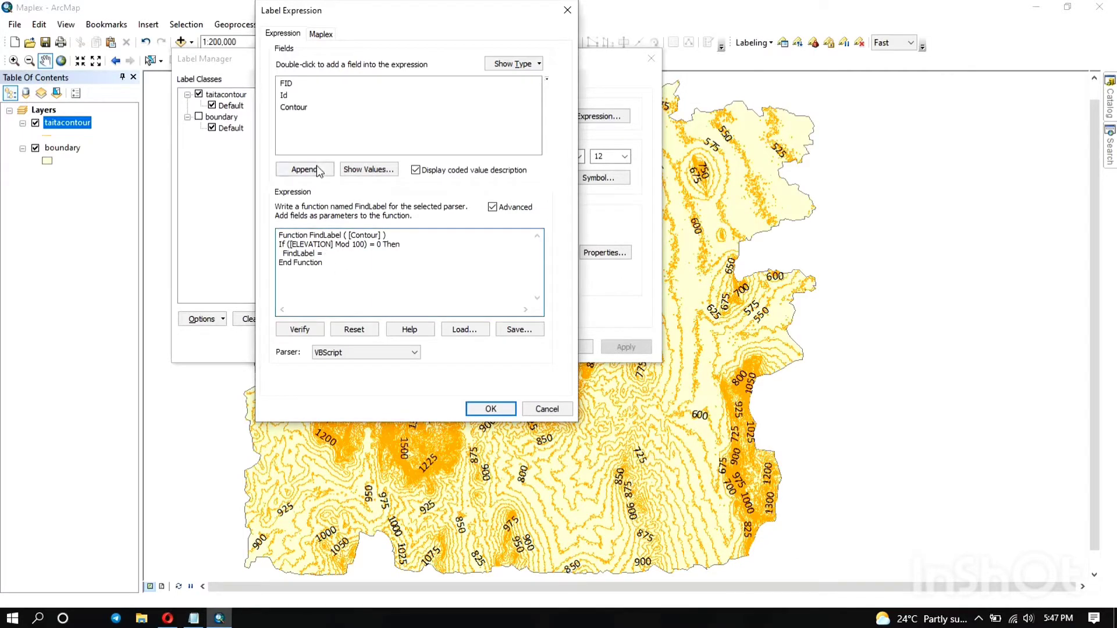
pyautogui.doubleClick(291, 108)
pyautogui.press('Return')
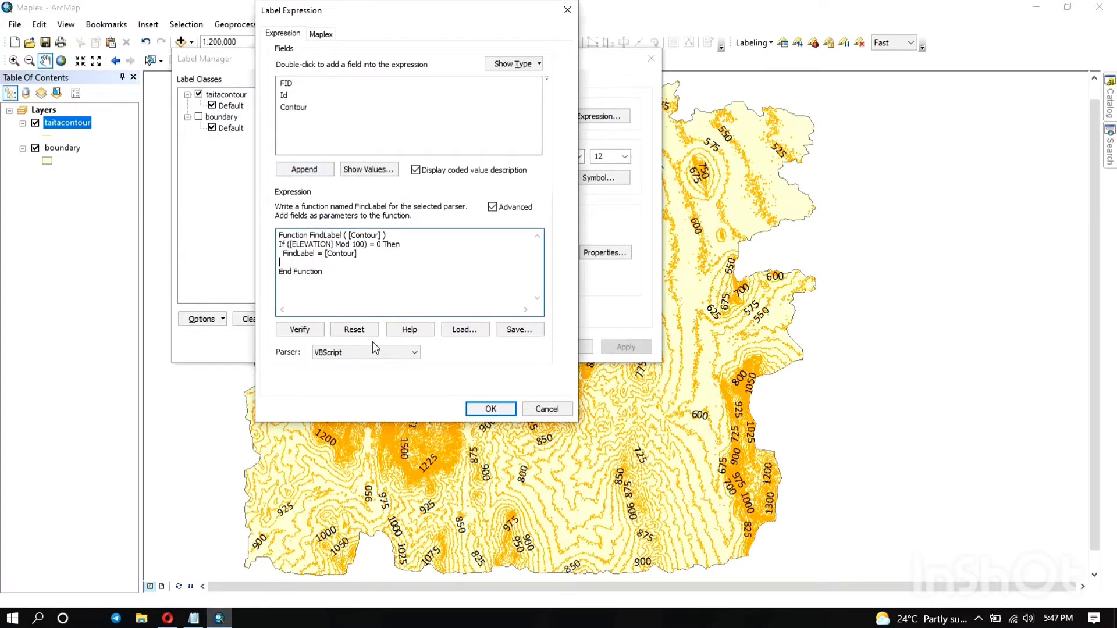
pyautogui.click(194, 618)
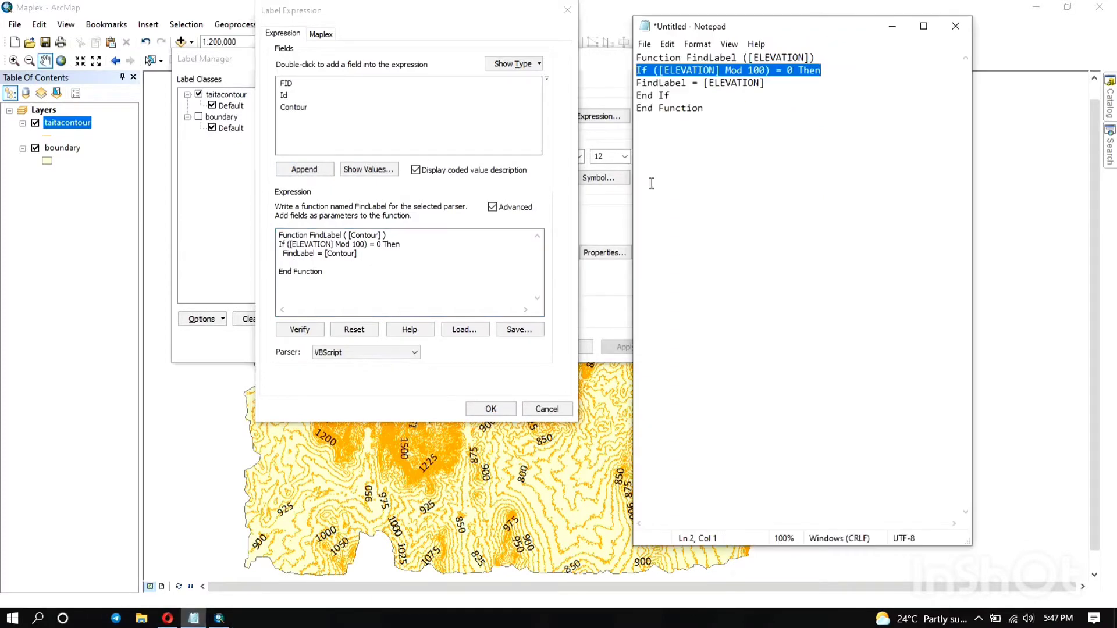
pyautogui.moveTo(704, 109); pyautogui.dragTo(638, 99)
pyautogui.hotkey('ctrl', 'c')
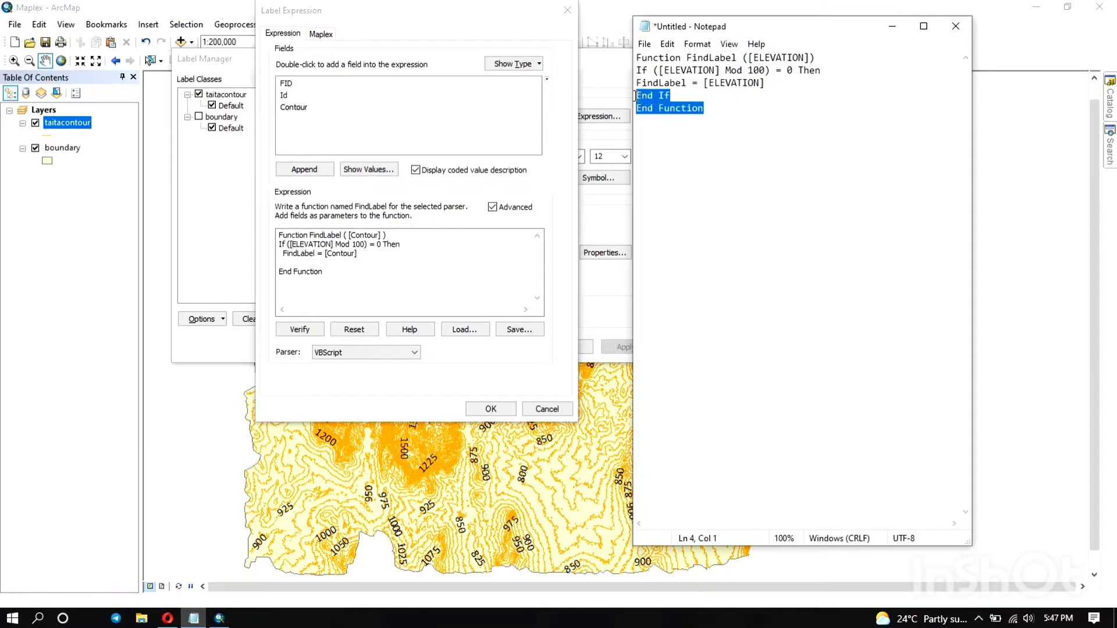
pyautogui.click(291, 262)
pyautogui.hotkey('ctrl', 'v')
pyautogui.moveTo(323, 281); pyautogui.dragTo(280, 279)
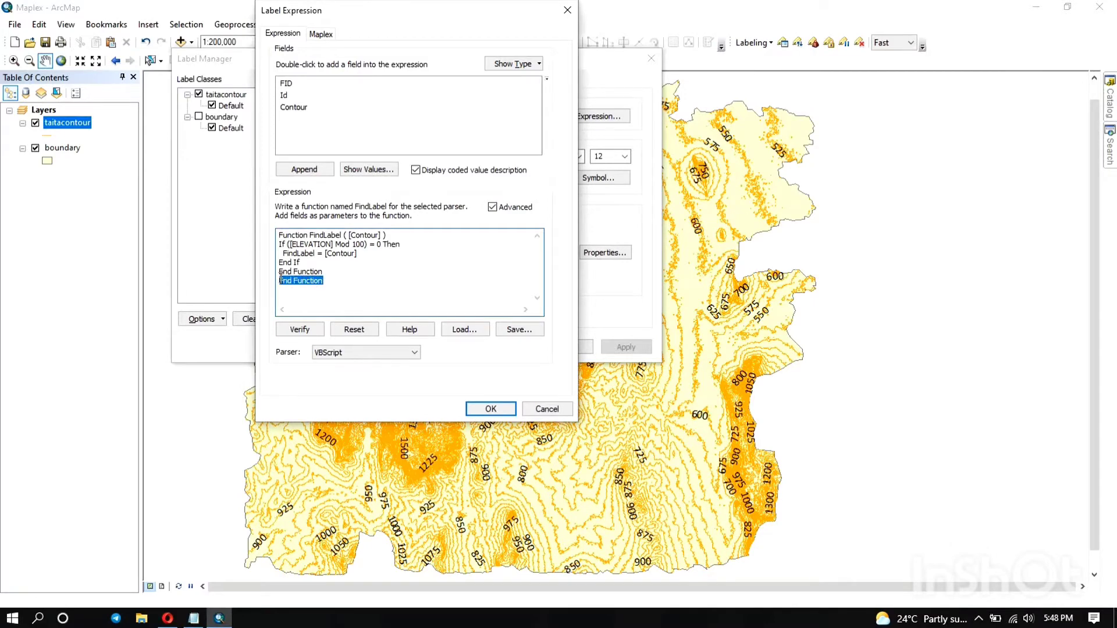
# - Delete the duplicate End Function, change Mod 100 to Mod 50, and remove [ELEVATION]
pyautogui.press('BackSpace')
pyautogui.press('BackSpace')
pyautogui.press('BackSpace')
pyautogui.press('BackSpace')
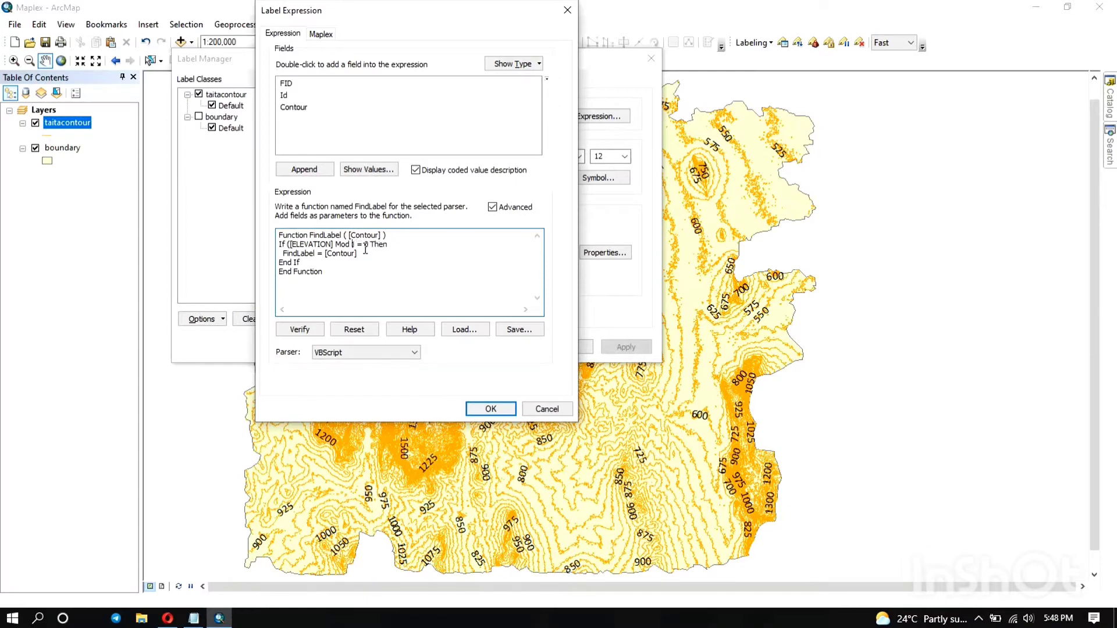
pyautogui.write('50')
pyautogui.moveTo(333, 244); pyautogui.dragTo(280, 251)
pyautogui.click(315, 244)
pyautogui.moveTo(326, 244); pyautogui.dragTo(293, 244)
pyautogui.press('BackSpace')
pyautogui.press('Delete')
pyautogui.press('Delete')
# - Insert the [Contour] field into the If condition
pyautogui.doubleClick(306, 107)
pyautogui.click(194, 617)
pyautogui.click(774, 204)
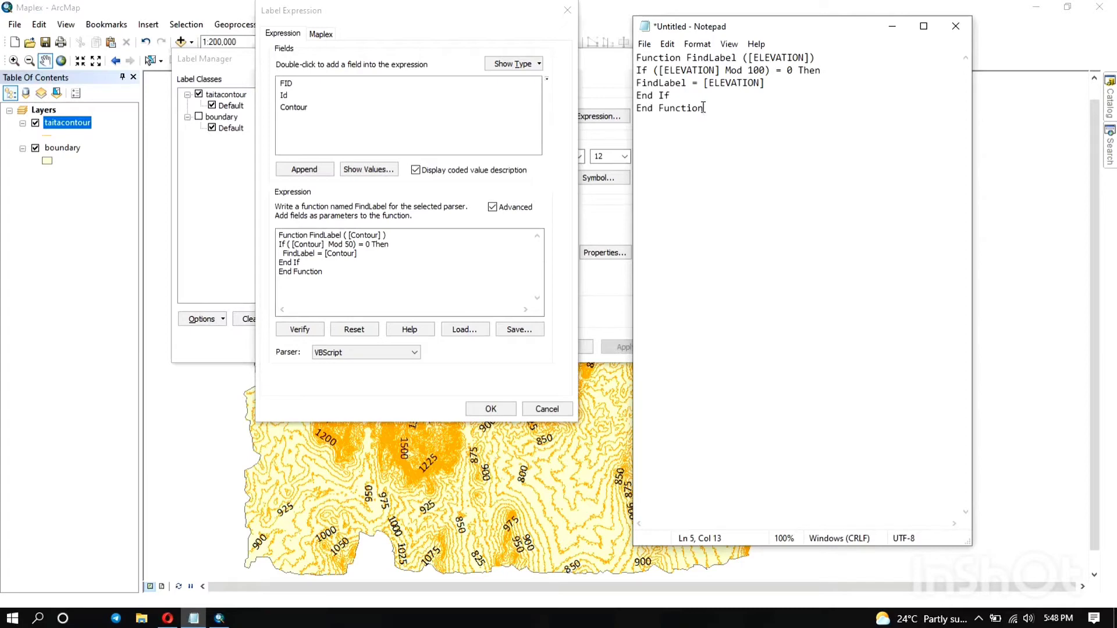
pyautogui.click(374, 278)
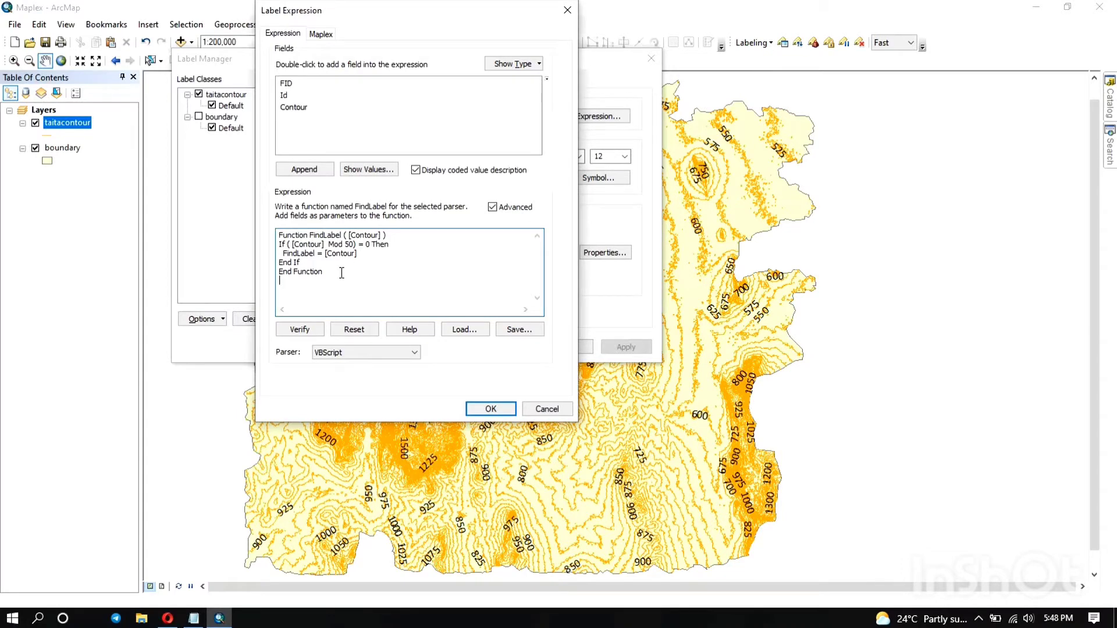
# - Verify and accept the expression, then apply it to show labels like 550, 750, 1150
pyautogui.click(312, 329)
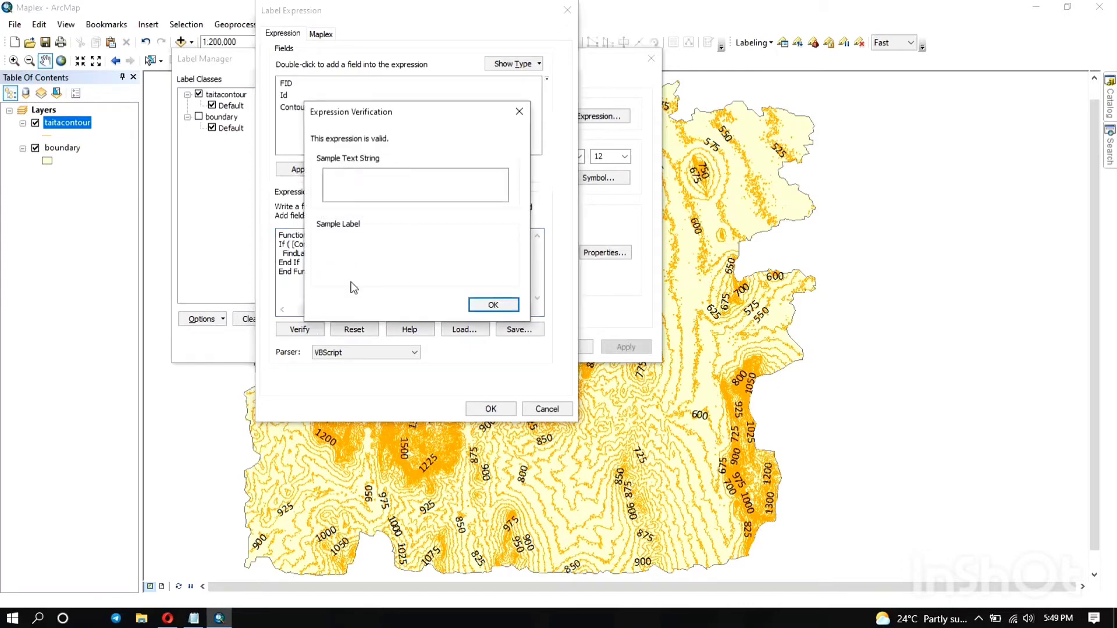
pyautogui.click(343, 180)
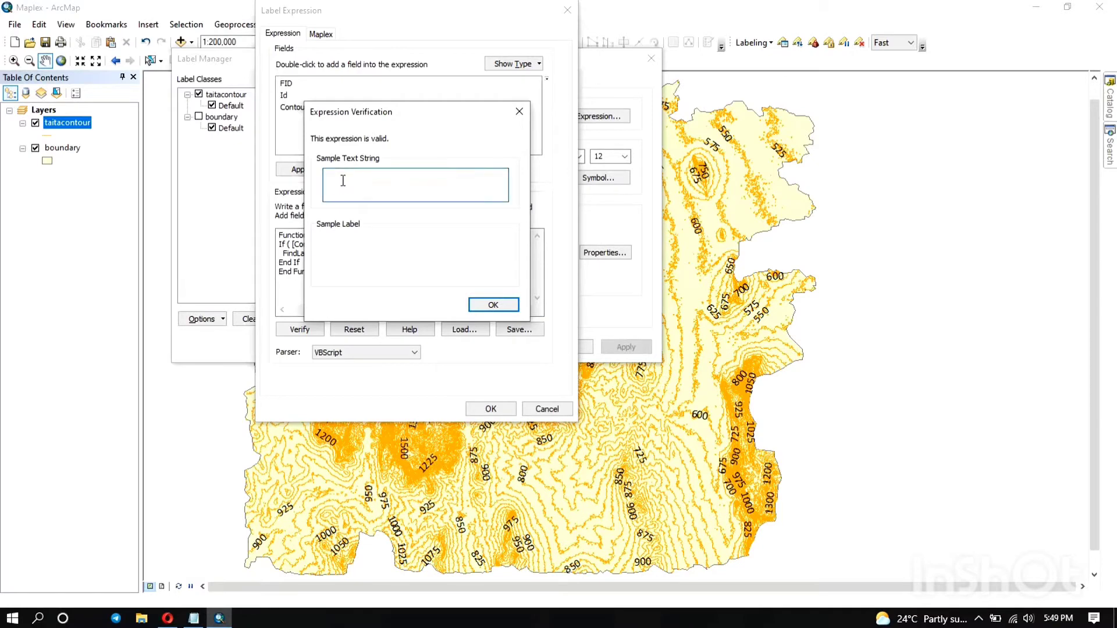
pyautogui.click(490, 303)
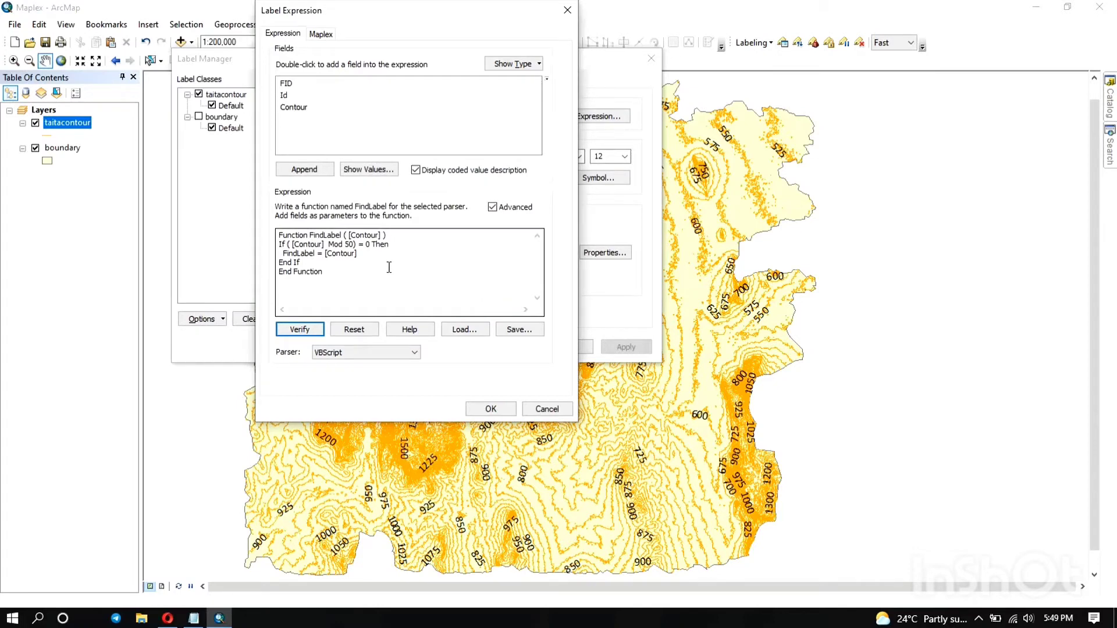
pyautogui.click(491, 409)
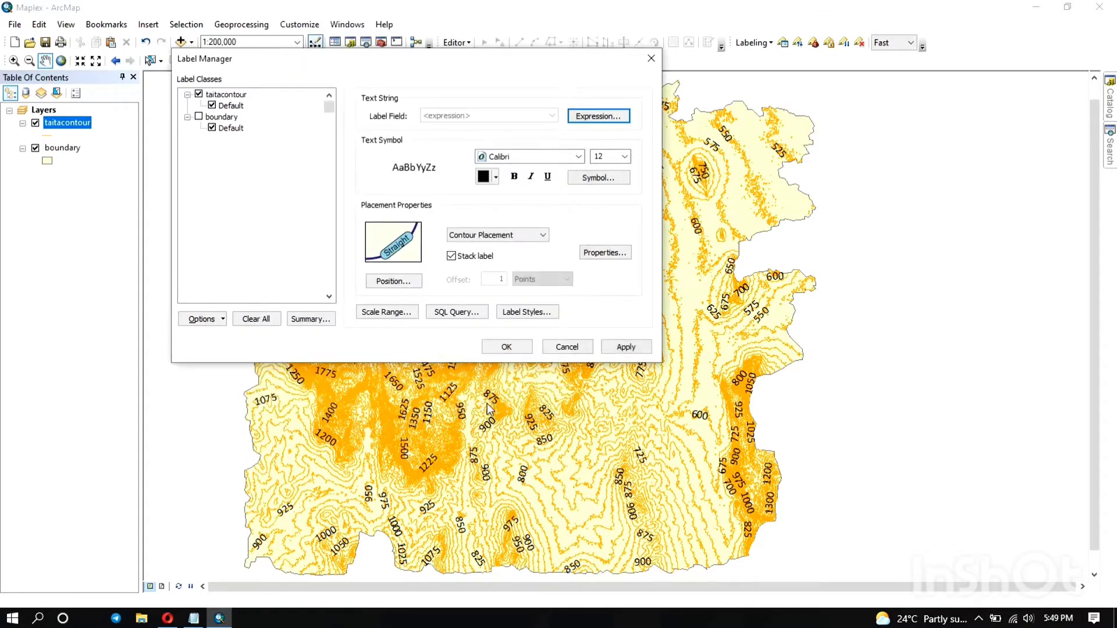
pyautogui.click(626, 347)
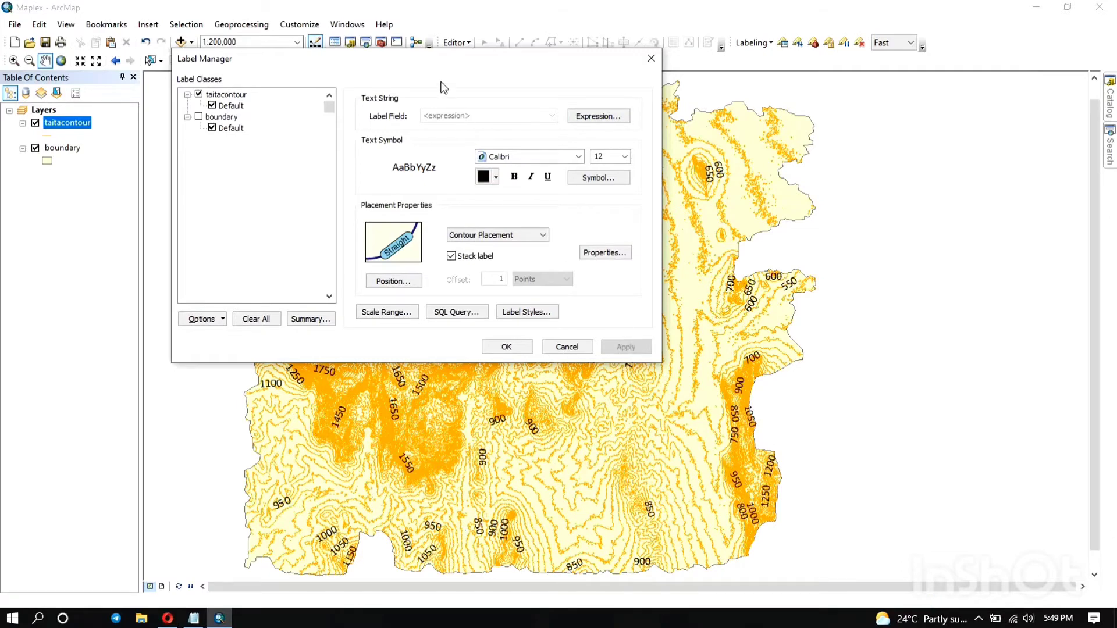
pyautogui.moveTo(451, 58); pyautogui.dragTo(106, 8)
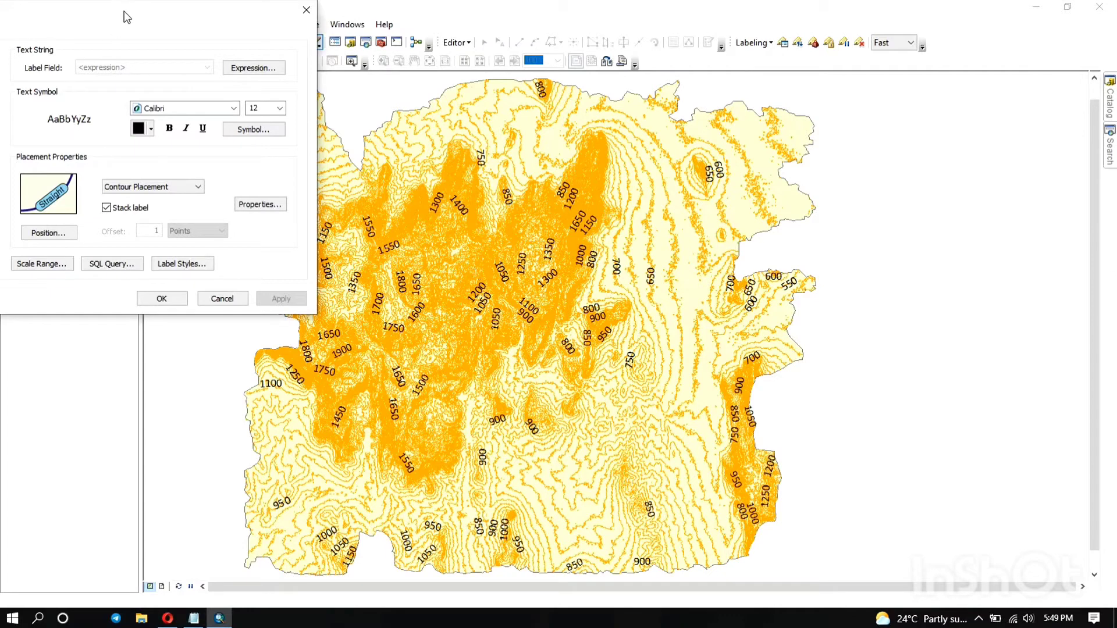
# - Open the contour label text symbol's full Editor through its Symbol Selector's Edit Symbol
pyautogui.moveTo(125, 19); pyautogui.dragTo(587, 62)
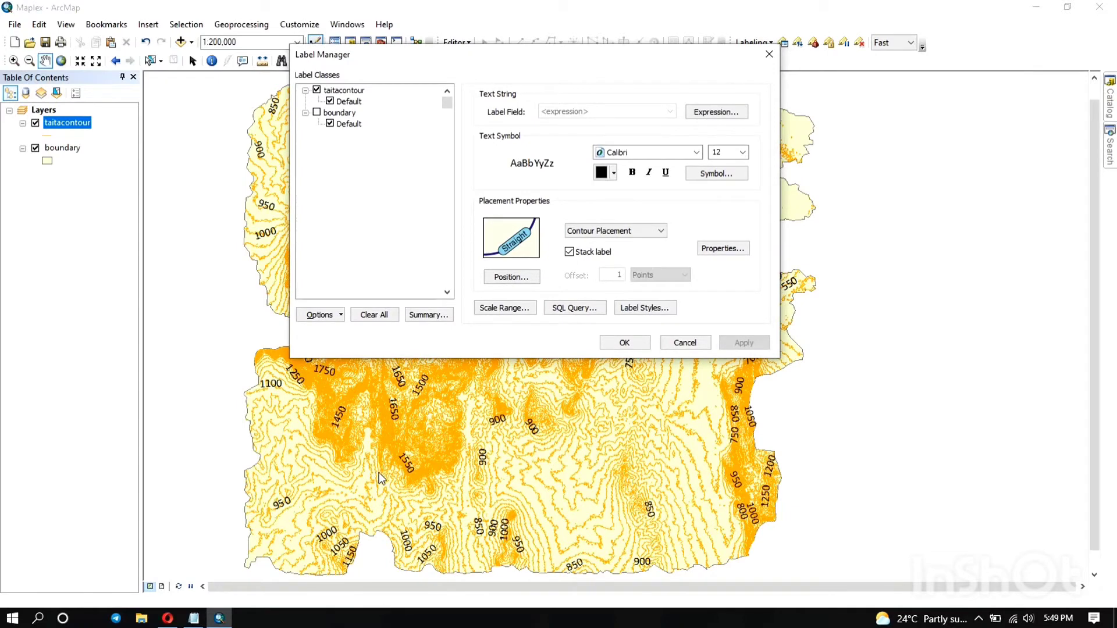
pyautogui.click(715, 174)
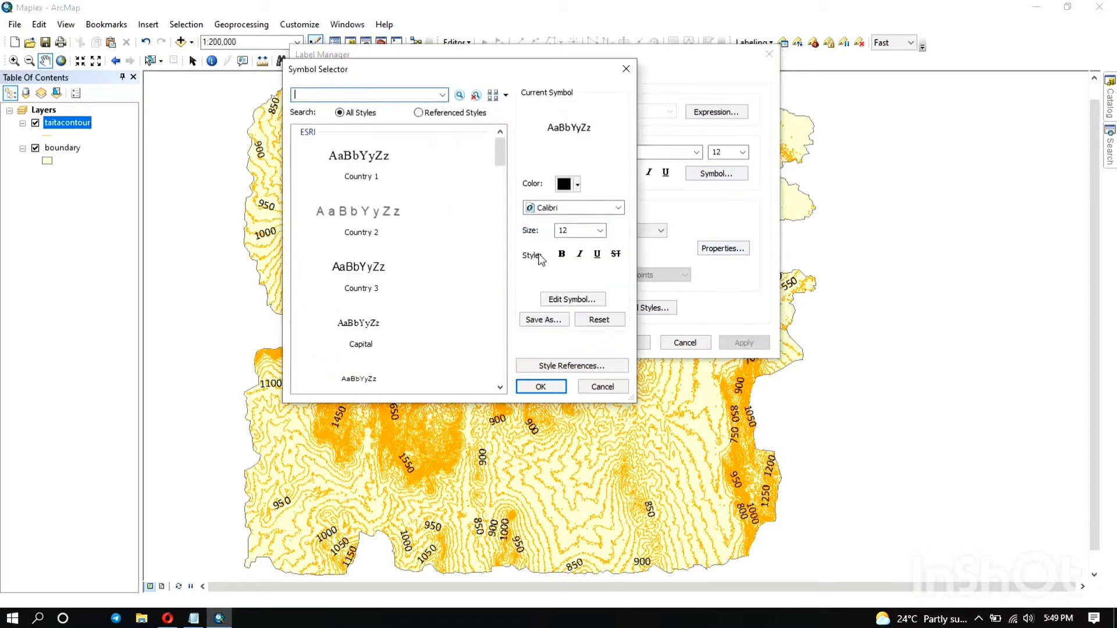
pyautogui.click(564, 304)
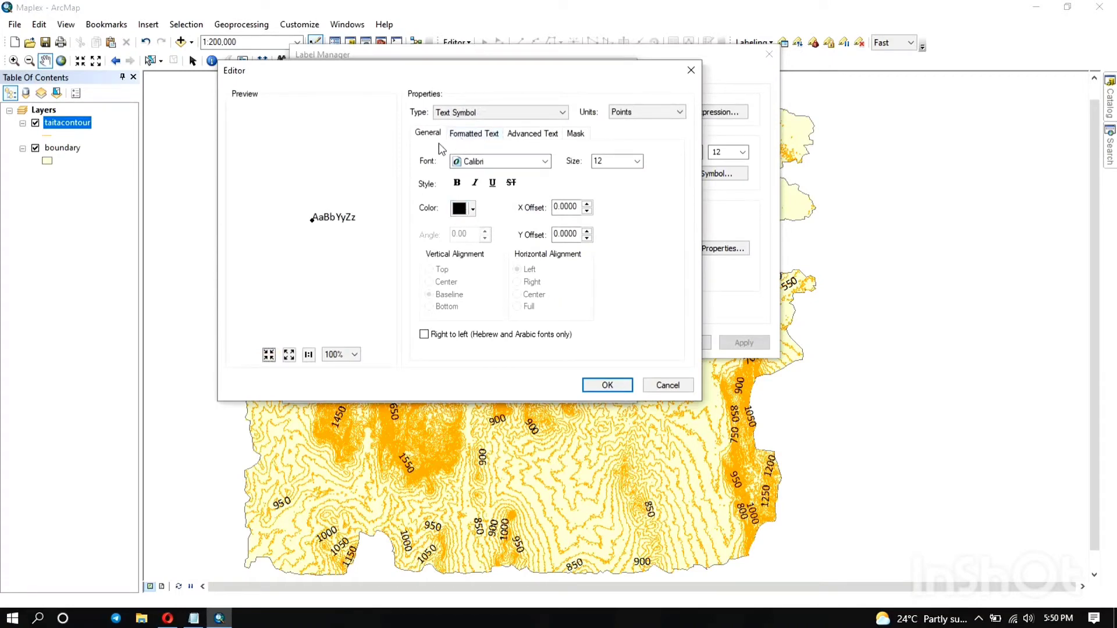
# - Leave the label text without background box or fill pattern, and give it a size-2 Halo mask
pyautogui.click(459, 139)
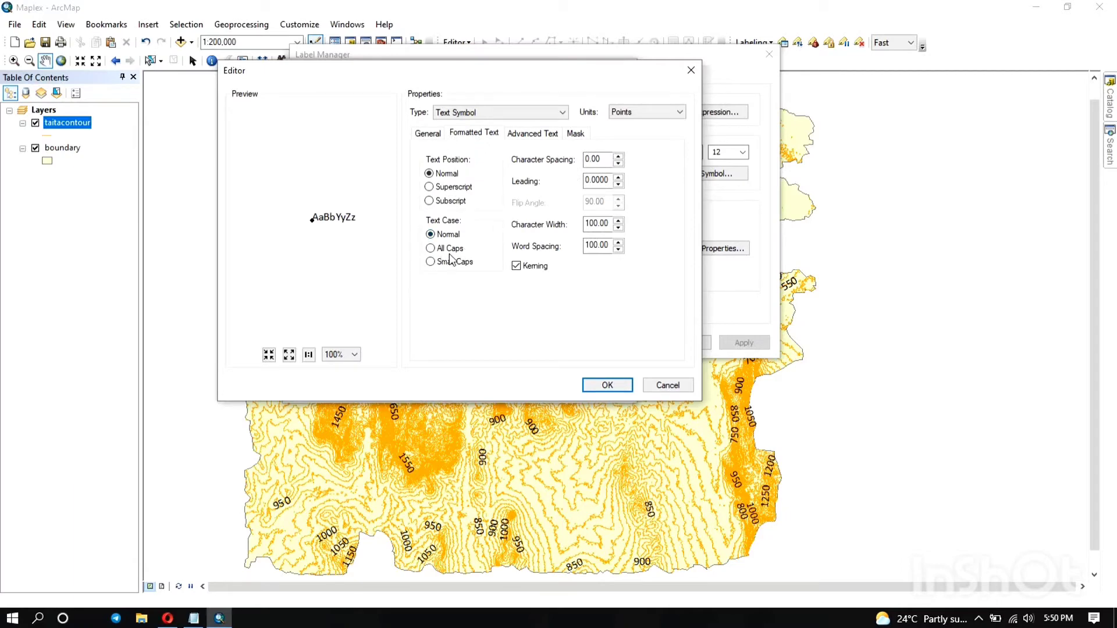
pyautogui.click(533, 134)
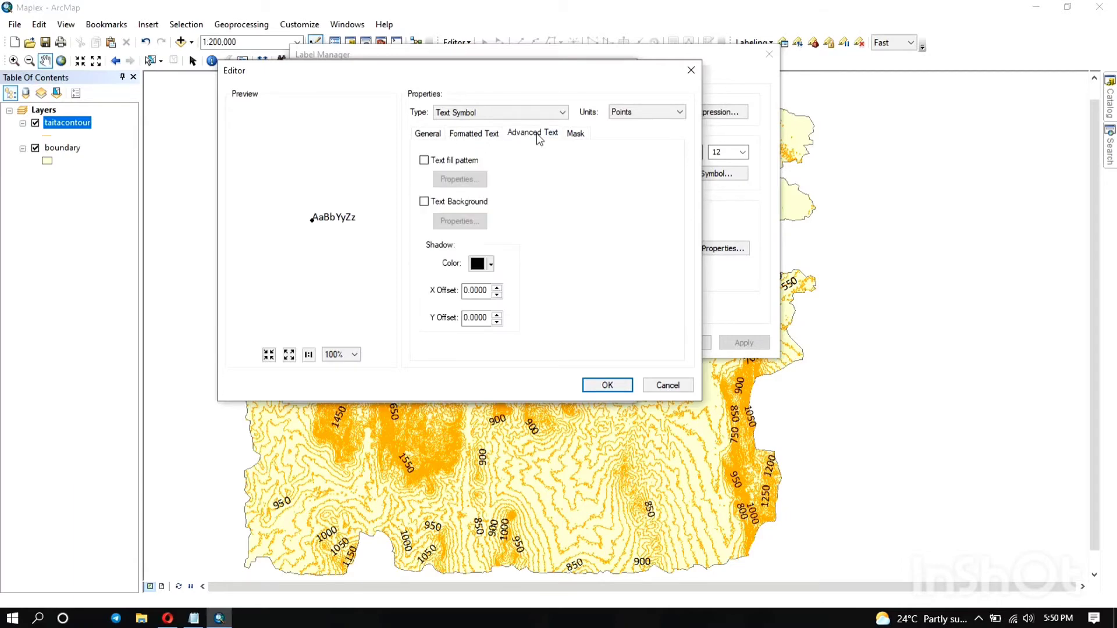
pyautogui.click(424, 201)
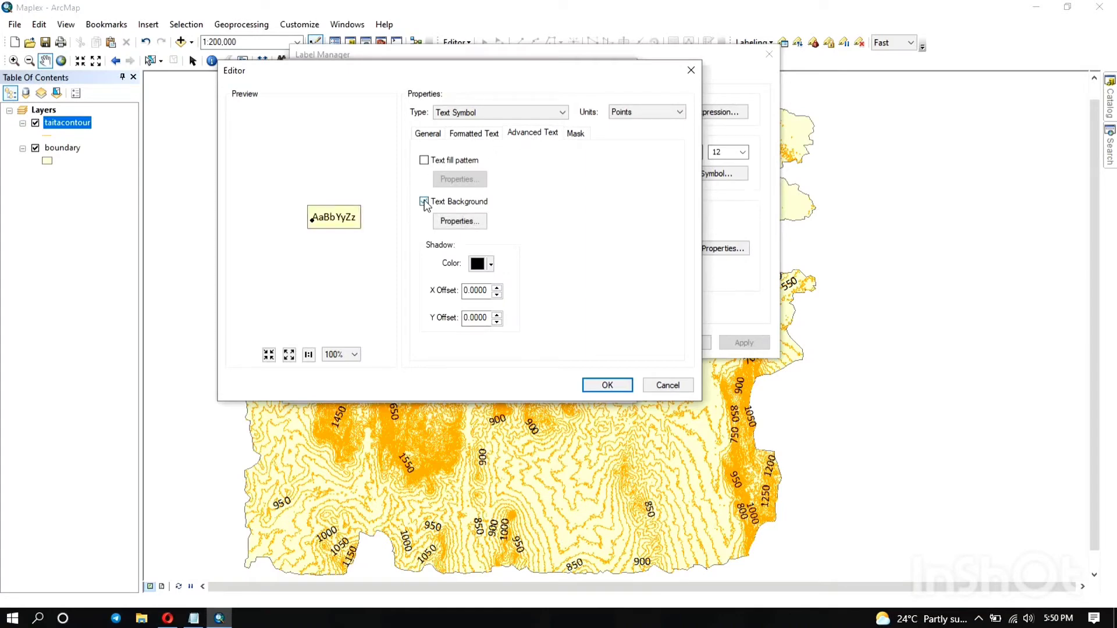
pyautogui.click(424, 201)
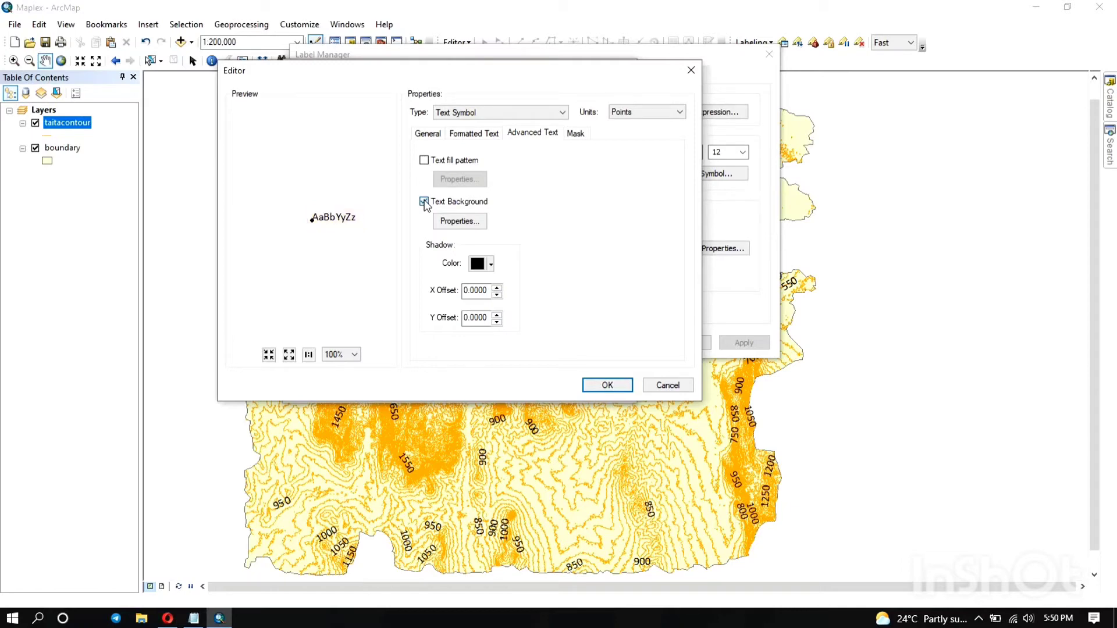
pyautogui.click(424, 160)
pyautogui.click(424, 161)
pyautogui.click(575, 134)
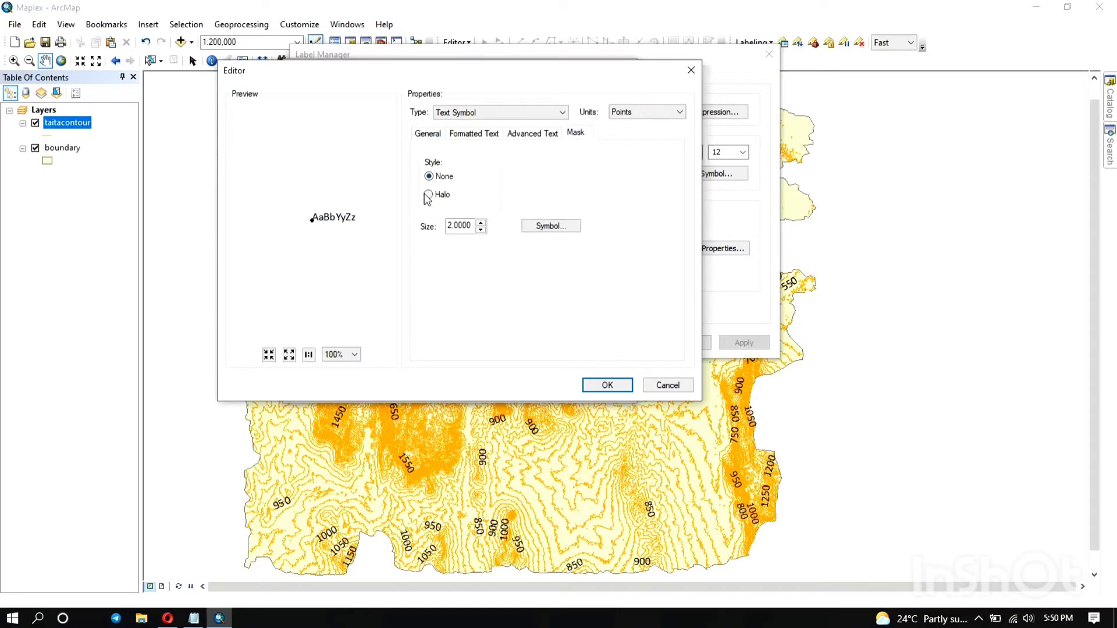
# - Set the halo symbol's outline to magenta, width 2, and accept it for the label class
pyautogui.click(550, 226)
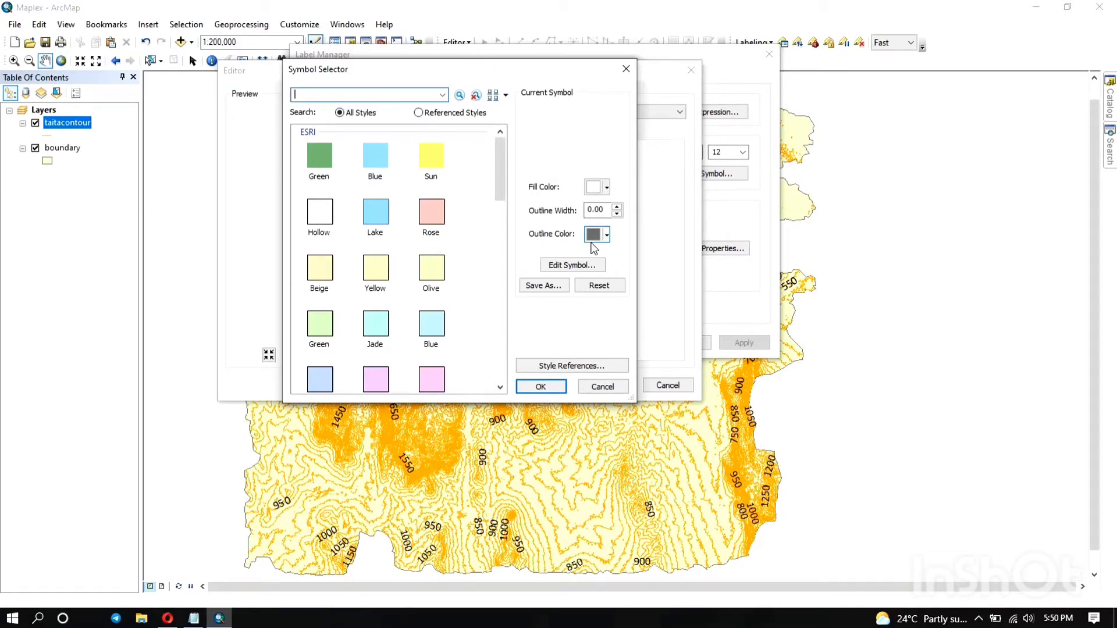
pyautogui.click(591, 239)
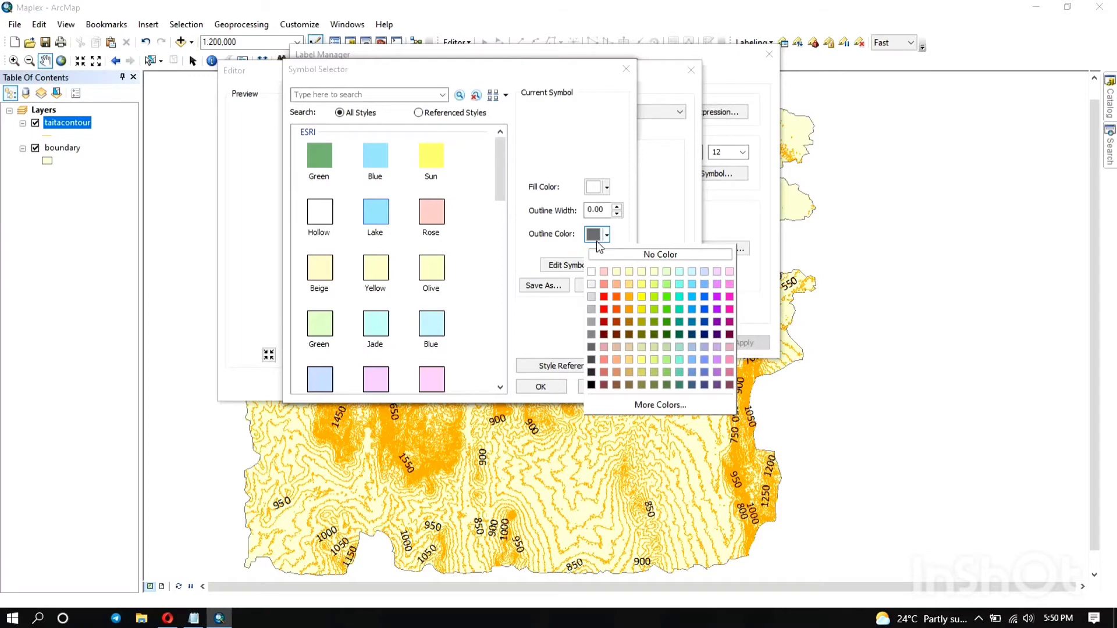
pyautogui.click(728, 301)
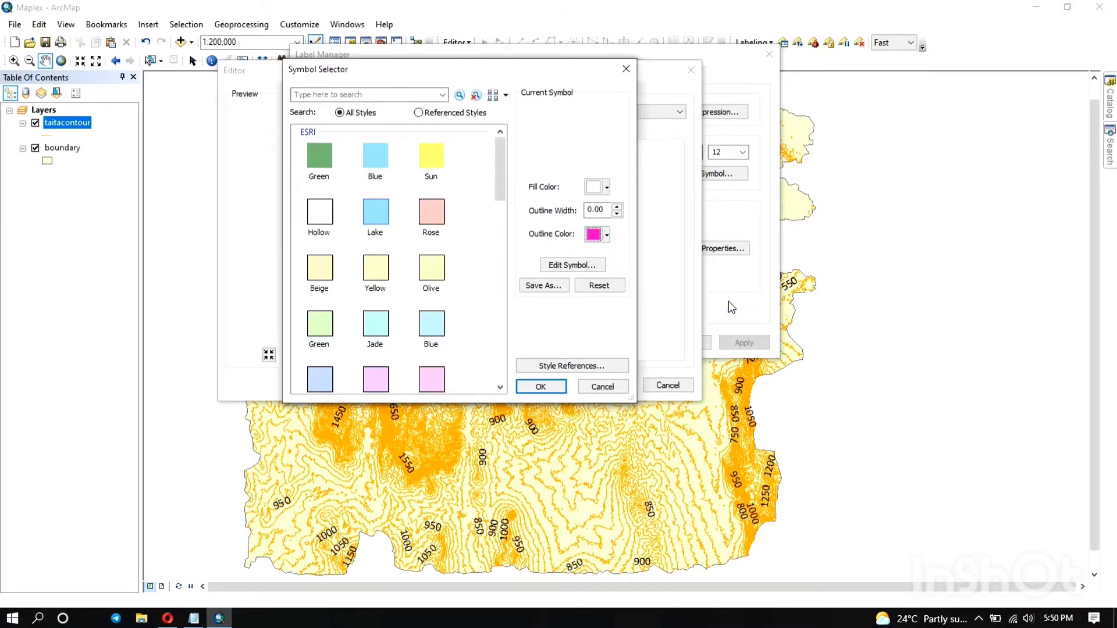
pyautogui.click(617, 207)
pyautogui.click(617, 207)
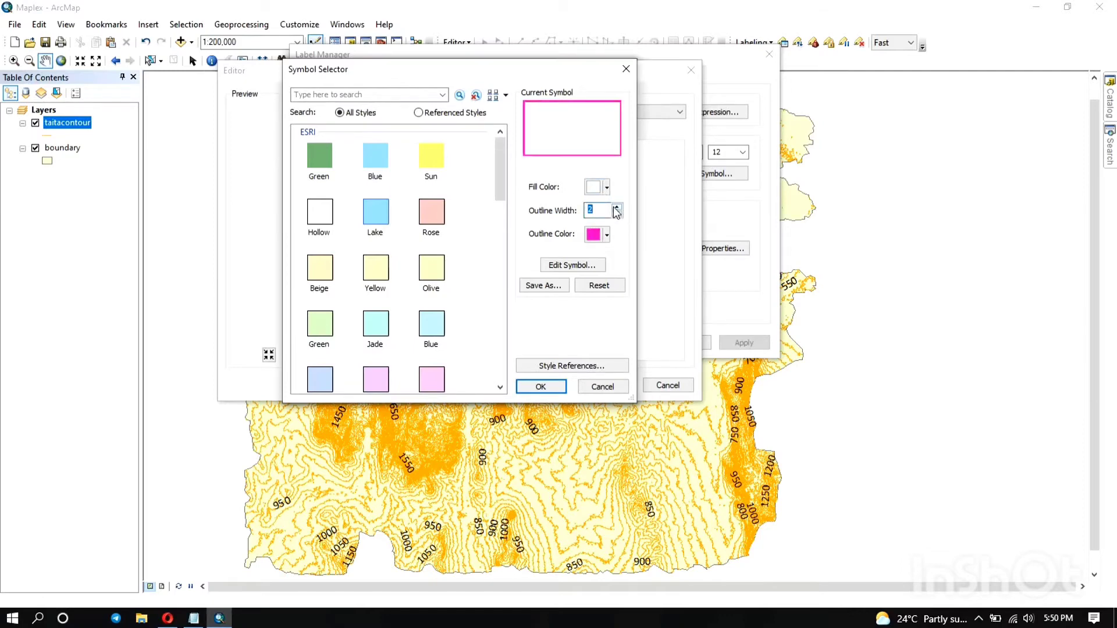
pyautogui.click(534, 390)
pyautogui.click(605, 386)
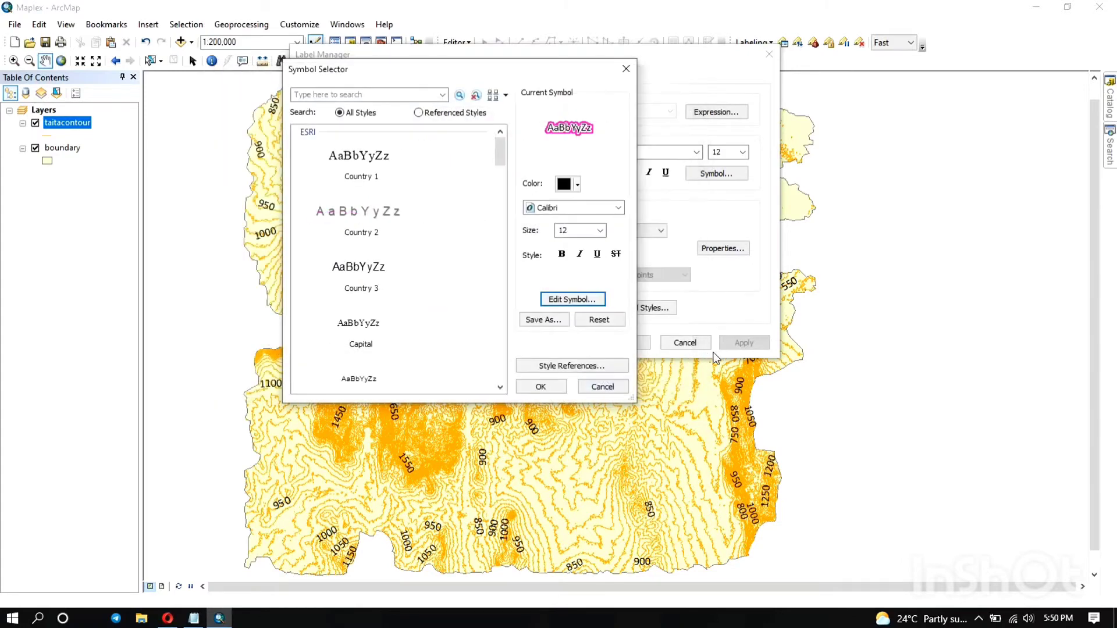
pyautogui.click(549, 390)
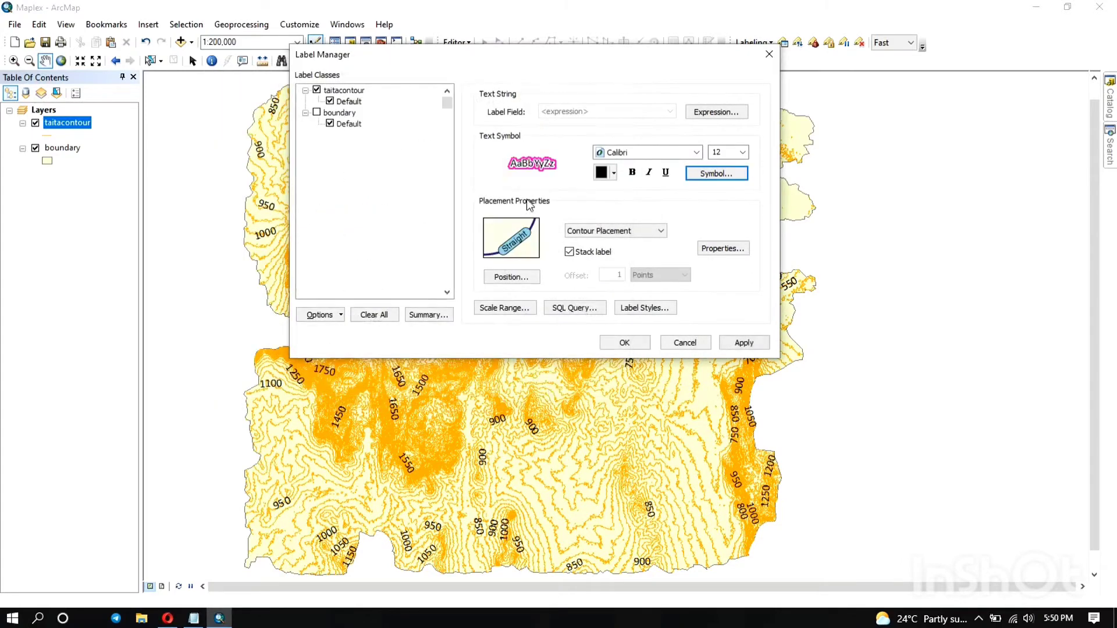
# - Apply the magenta-haloed labels and move the Label Manager aside to view labels like 950 and 1300
pyautogui.click(734, 344)
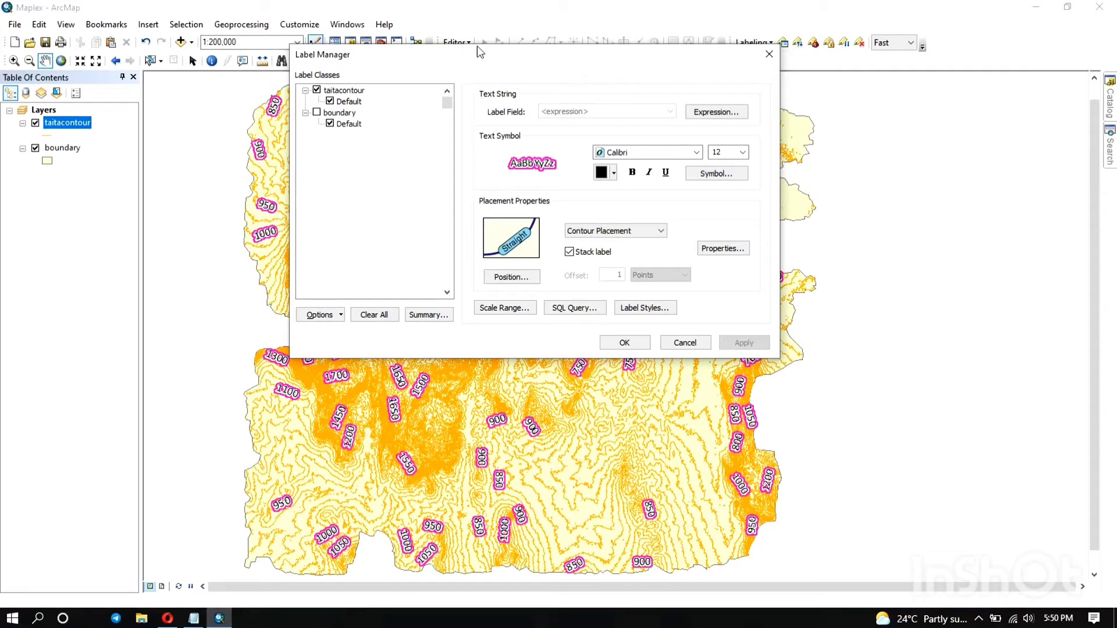
pyautogui.moveTo(485, 55); pyautogui.dragTo(794, 100)
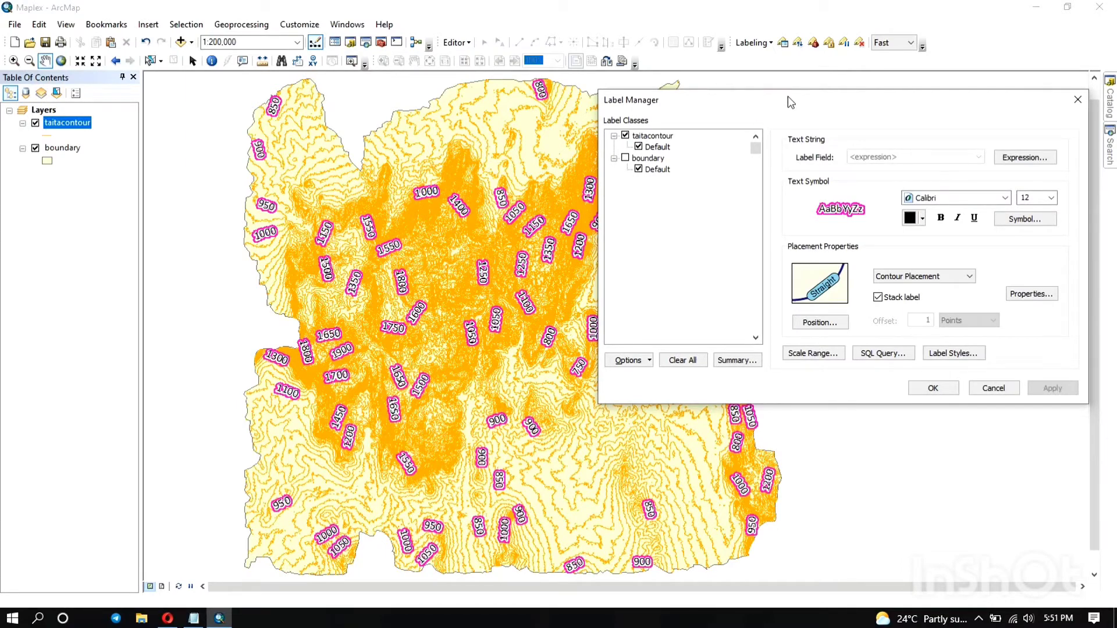
pyautogui.moveTo(788, 102); pyautogui.dragTo(325, 118)
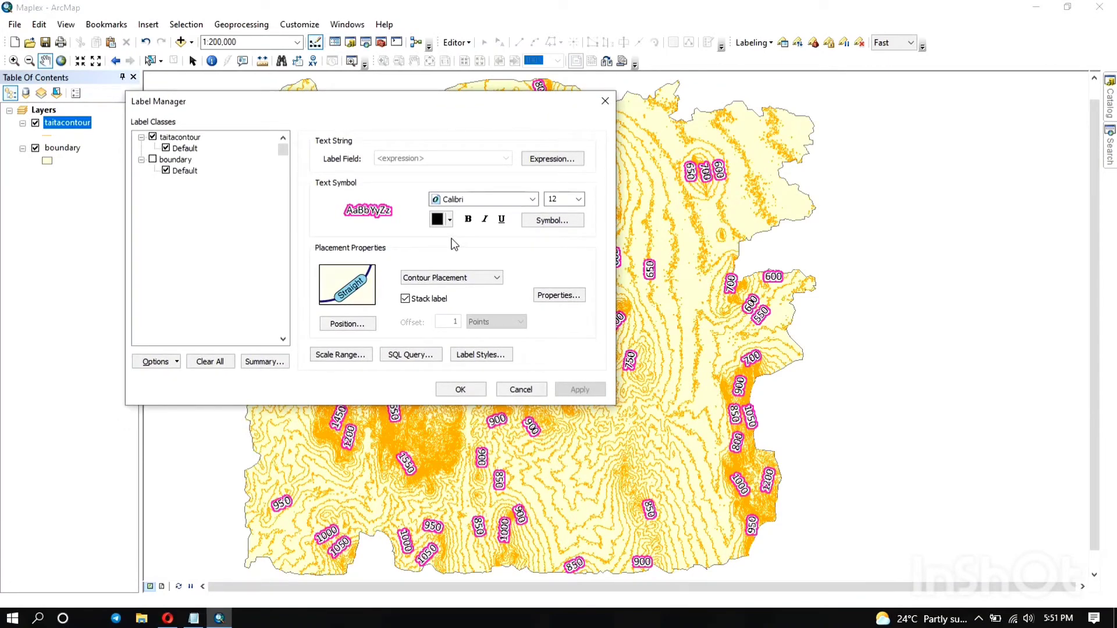
# - Change the label halo outline colour to Mars Red and accept it for the labels
pyautogui.click(561, 219)
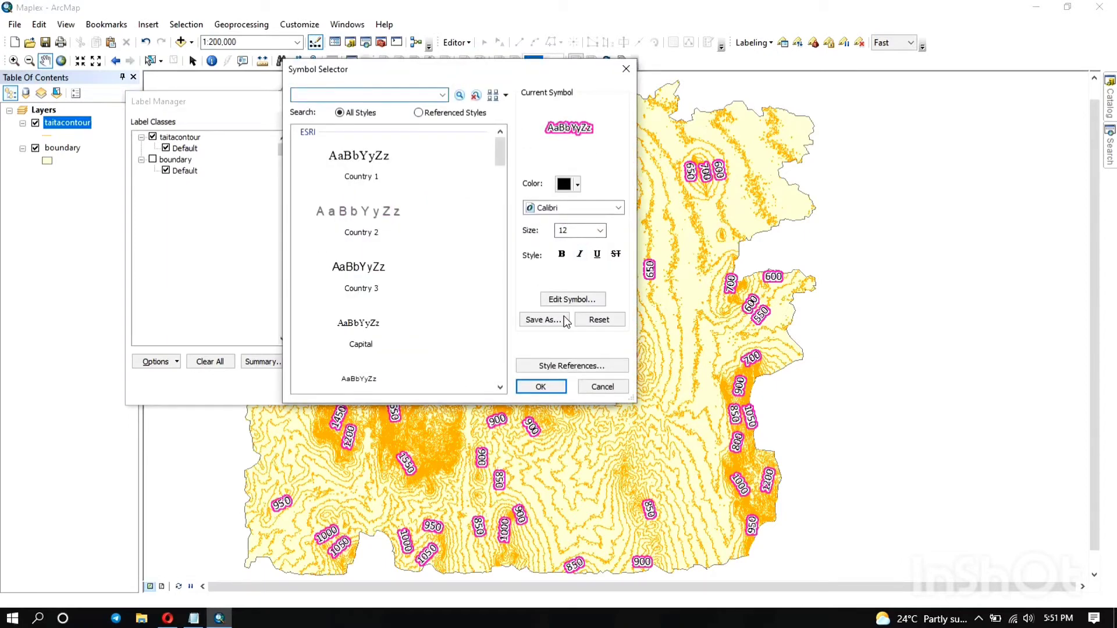
pyautogui.click(572, 302)
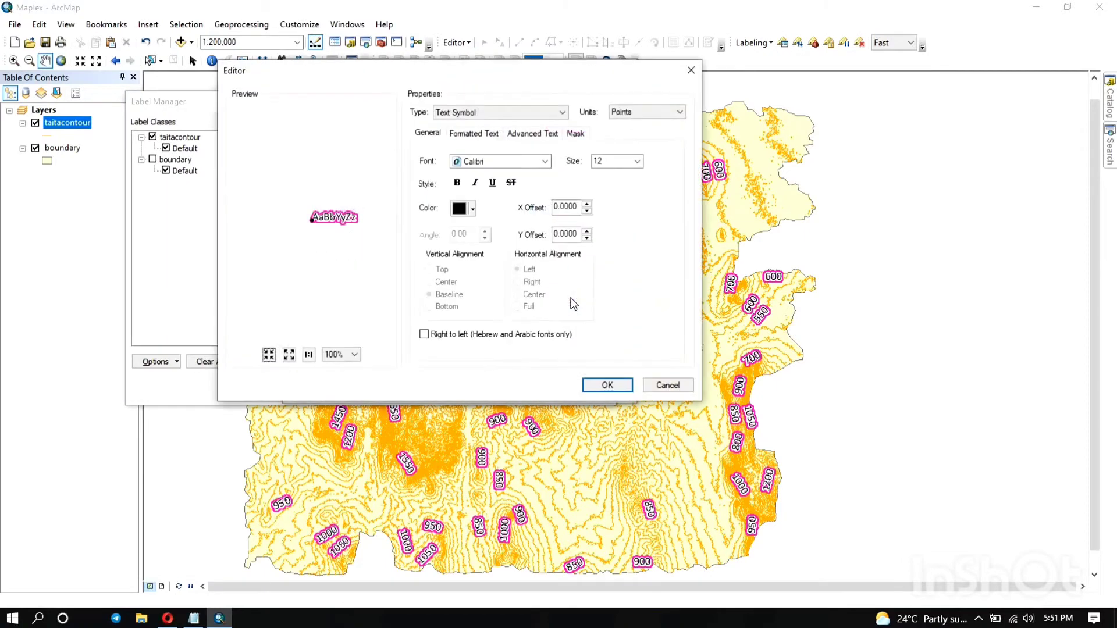
pyautogui.click(570, 134)
pyautogui.click(536, 231)
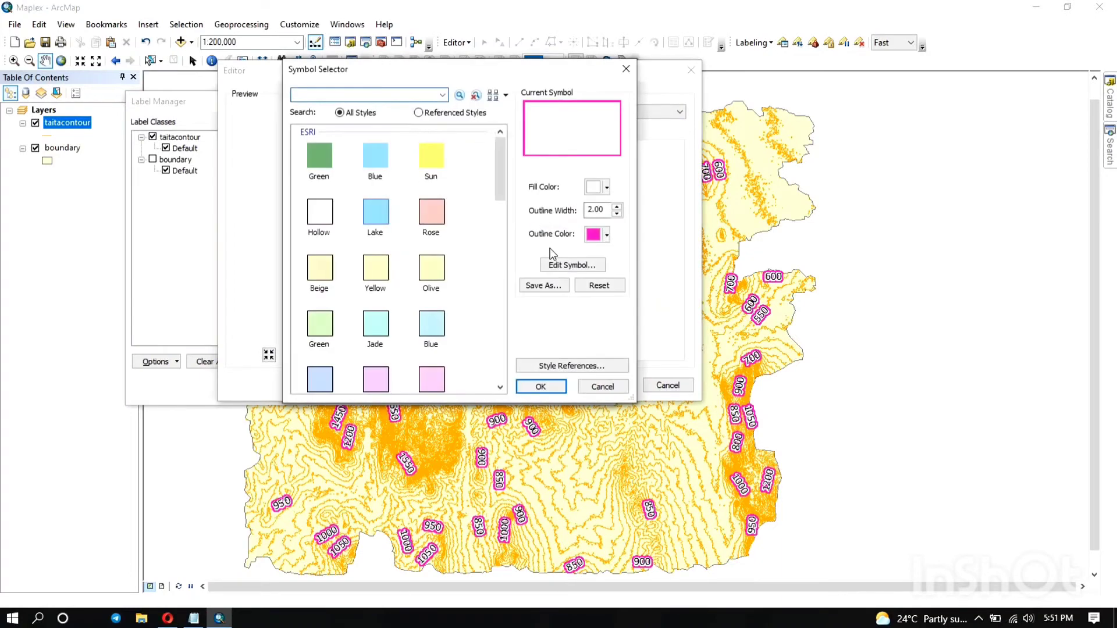
pyautogui.click(593, 236)
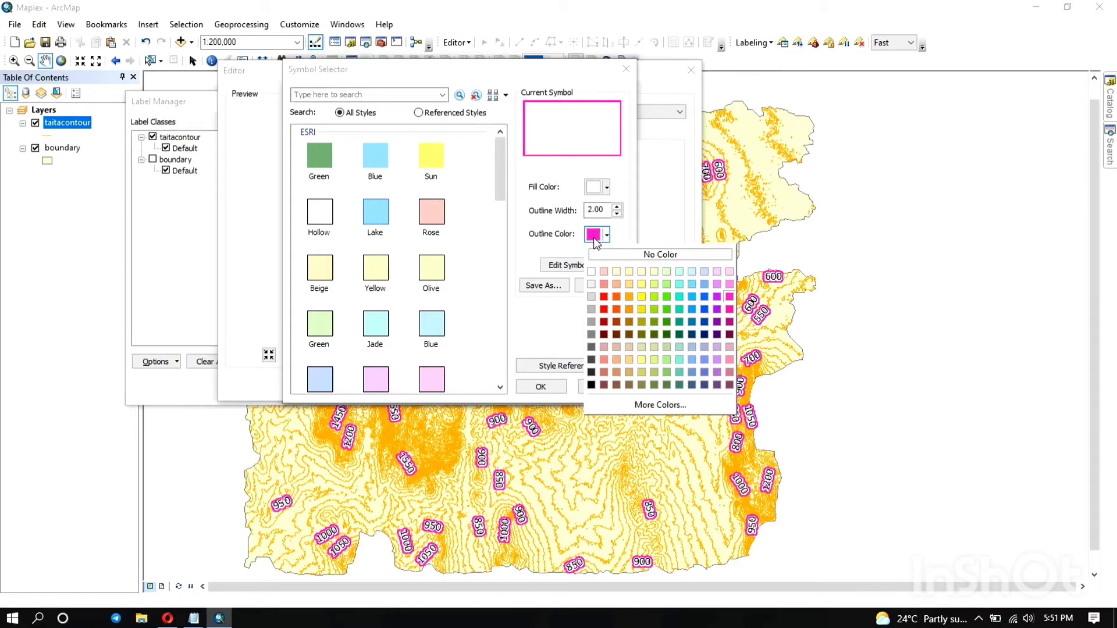
pyautogui.click(603, 298)
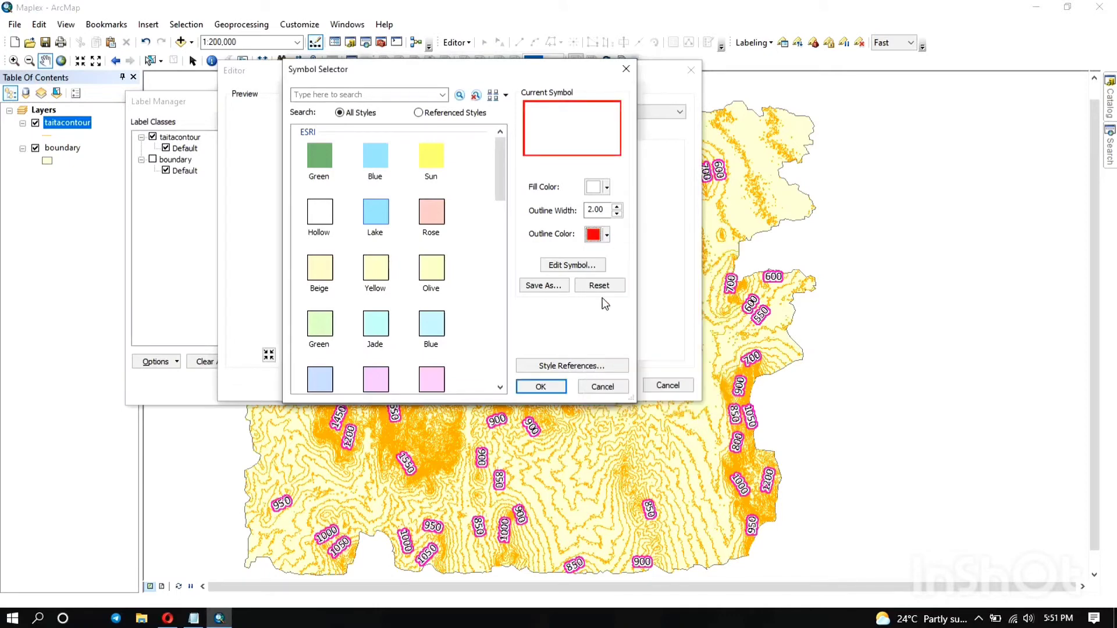
pyautogui.click(559, 387)
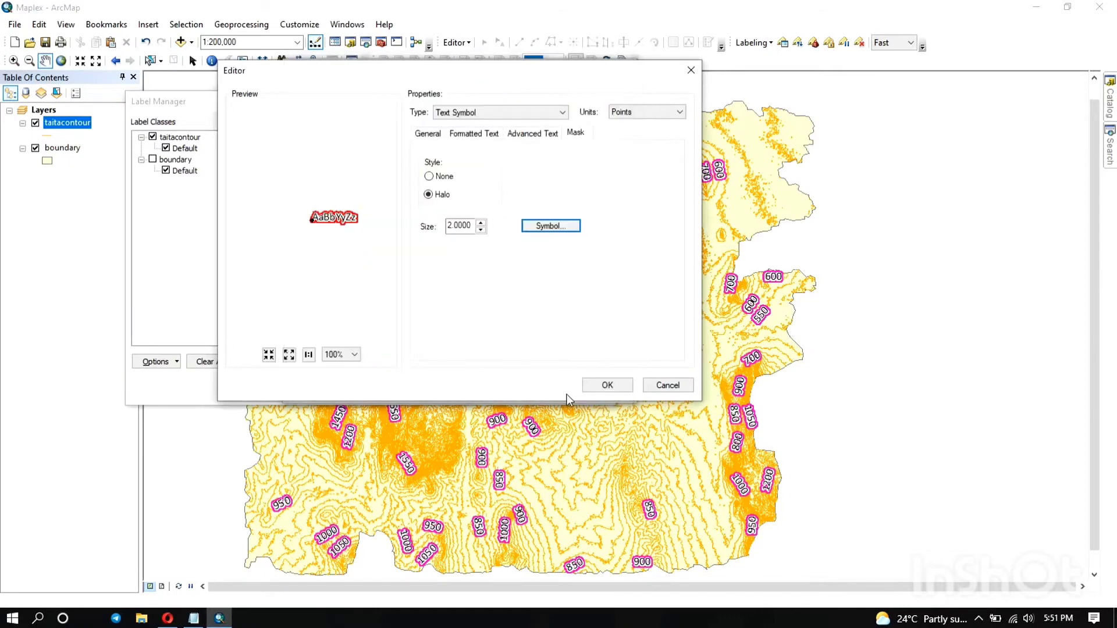
pyautogui.click(607, 385)
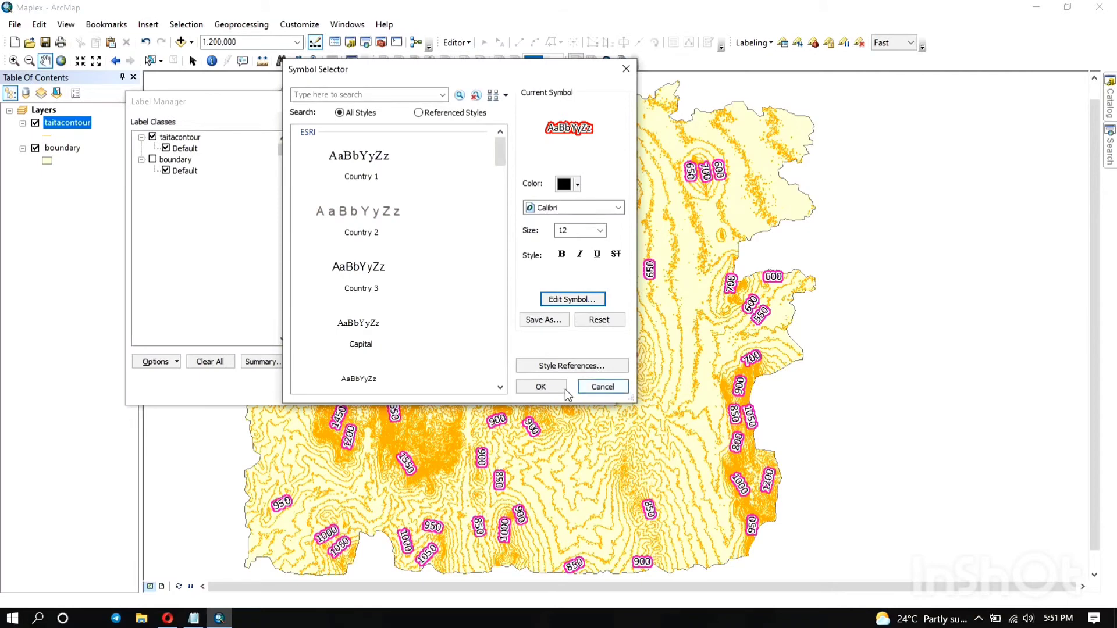
pyautogui.click(543, 386)
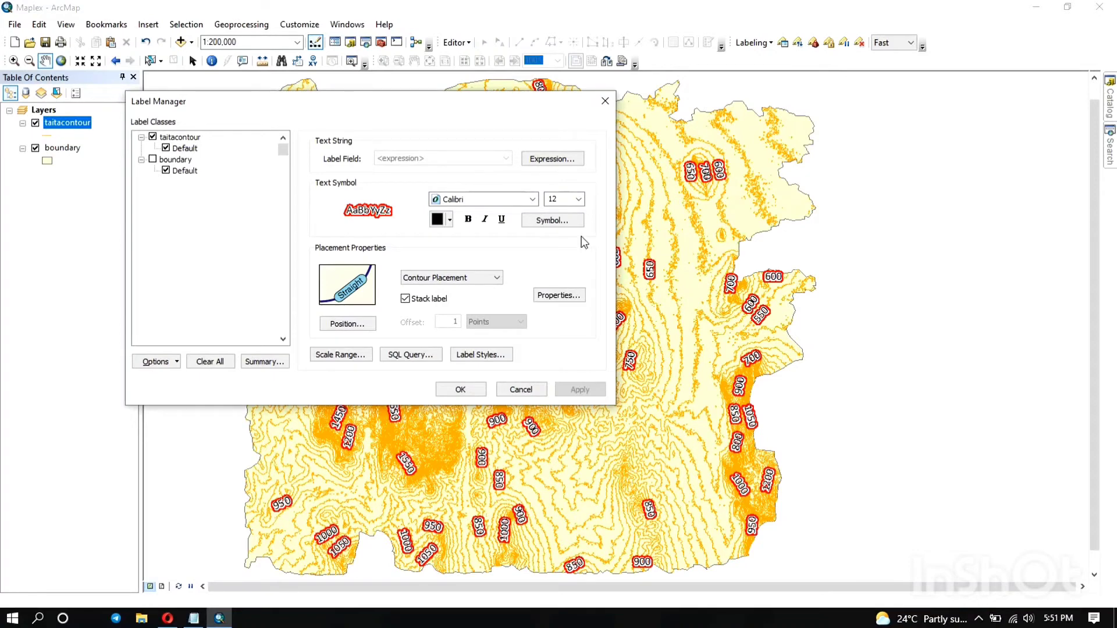
# - Set the contour label font size to 10 and apply it to the map
pyautogui.click(579, 200)
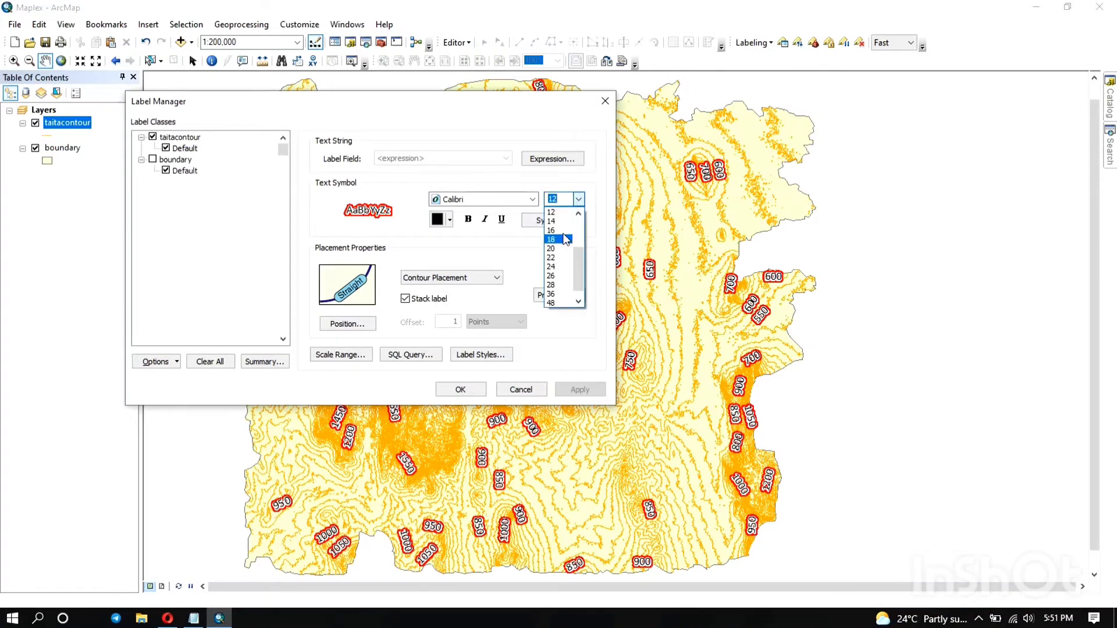
pyautogui.click(551, 221)
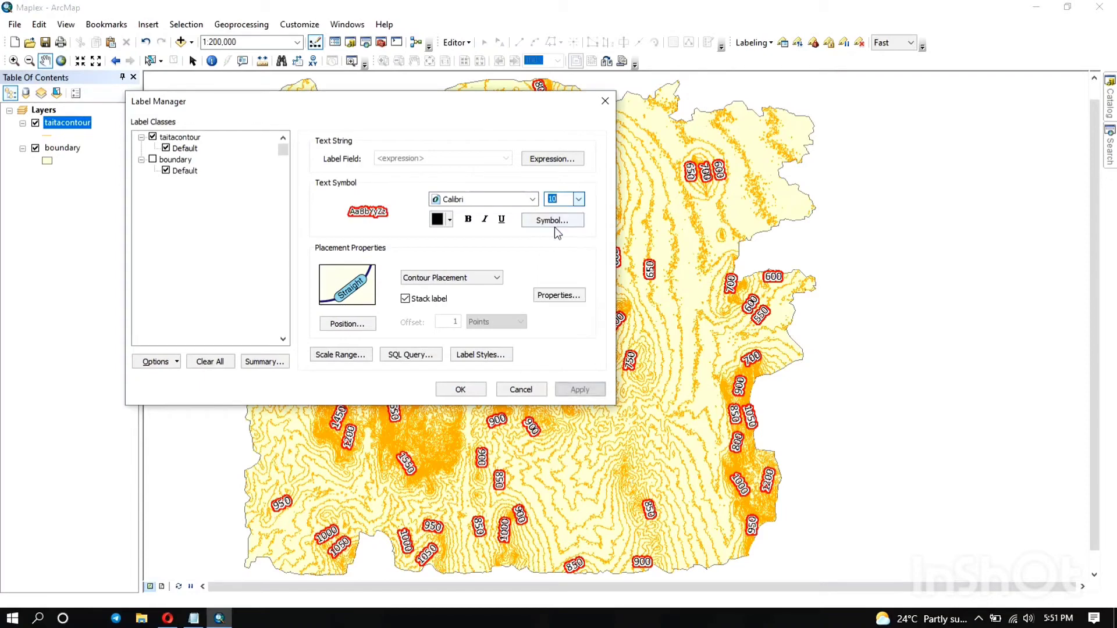
pyautogui.click(575, 388)
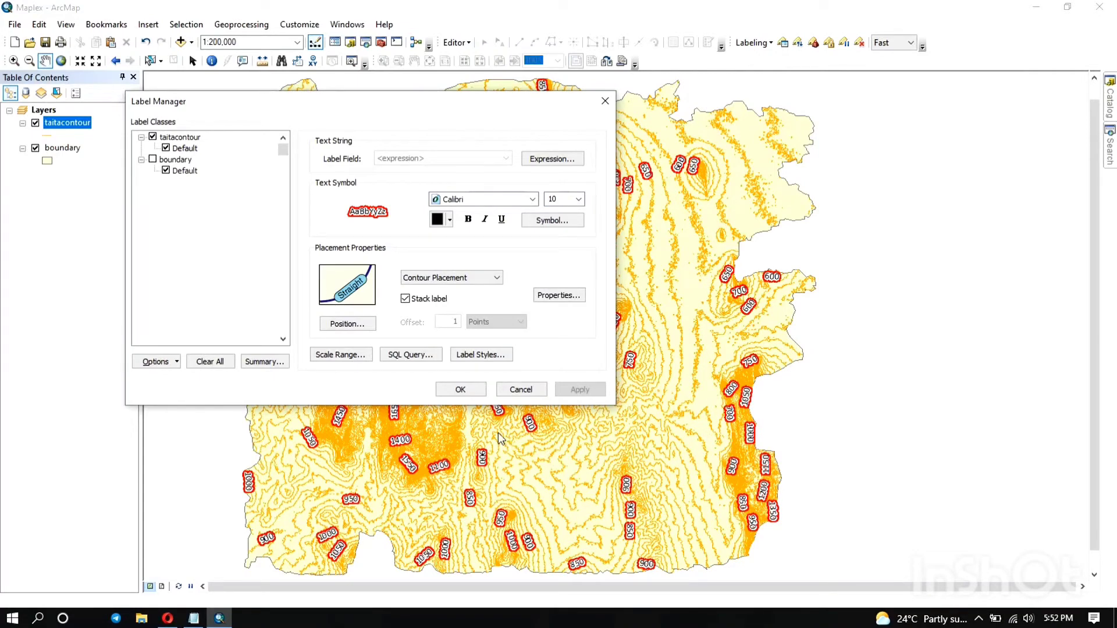
# - Keep the default label scale range and open the SQL Query for the taitacontour labels
pyautogui.click(343, 355)
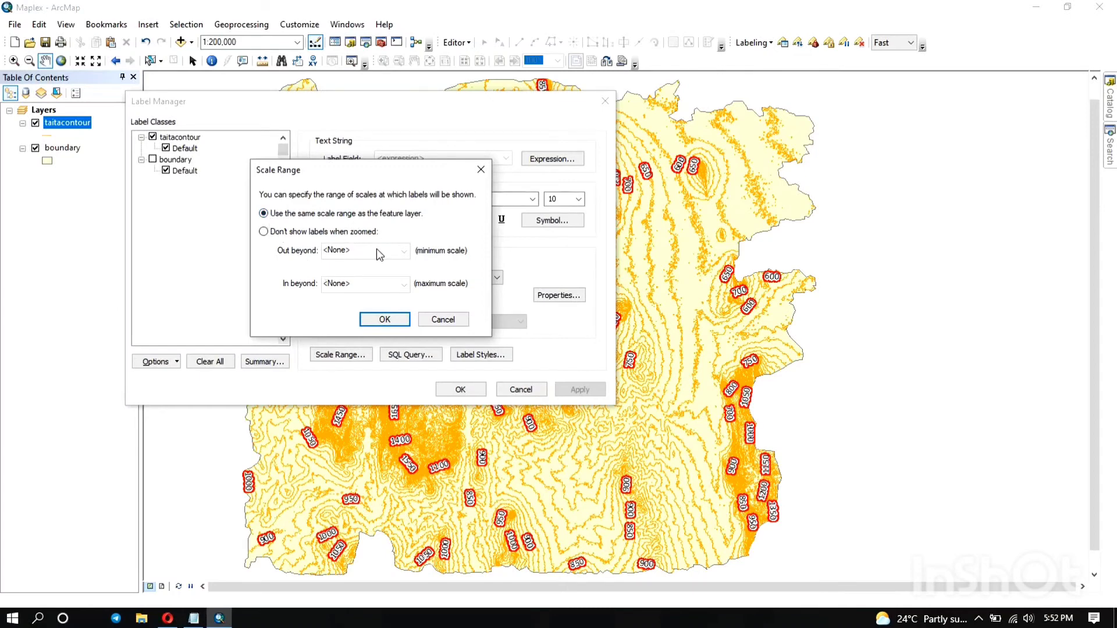
pyautogui.click(387, 320)
pyautogui.click(396, 356)
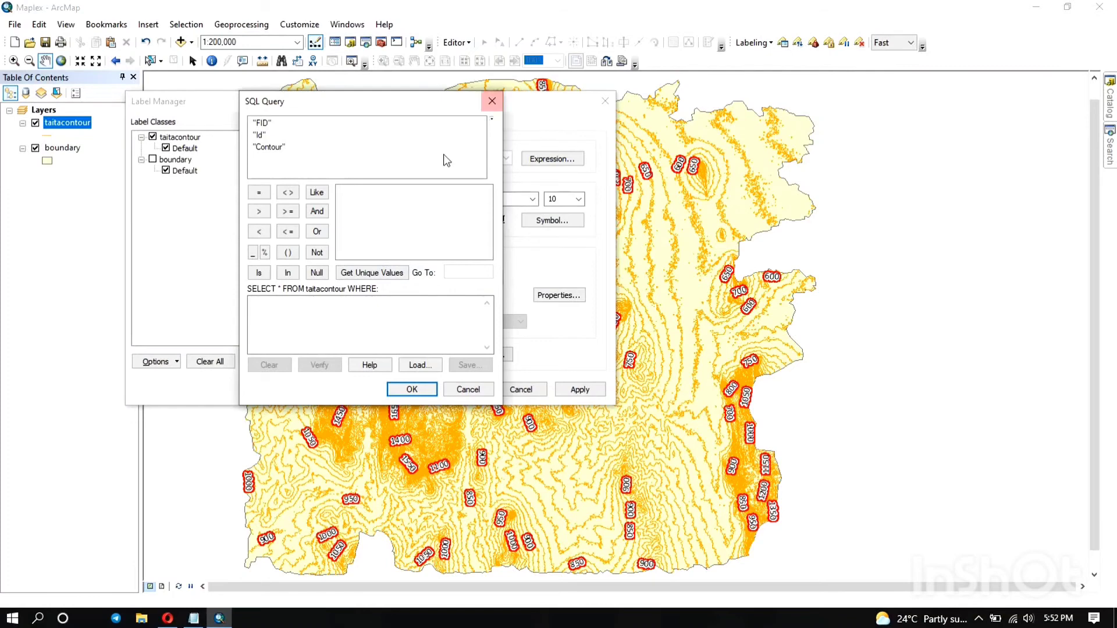
# - Build and verify the query "Contour" >= 700 using the unique values list, then accept it
pyautogui.doubleClick(277, 148)
pyautogui.click(356, 270)
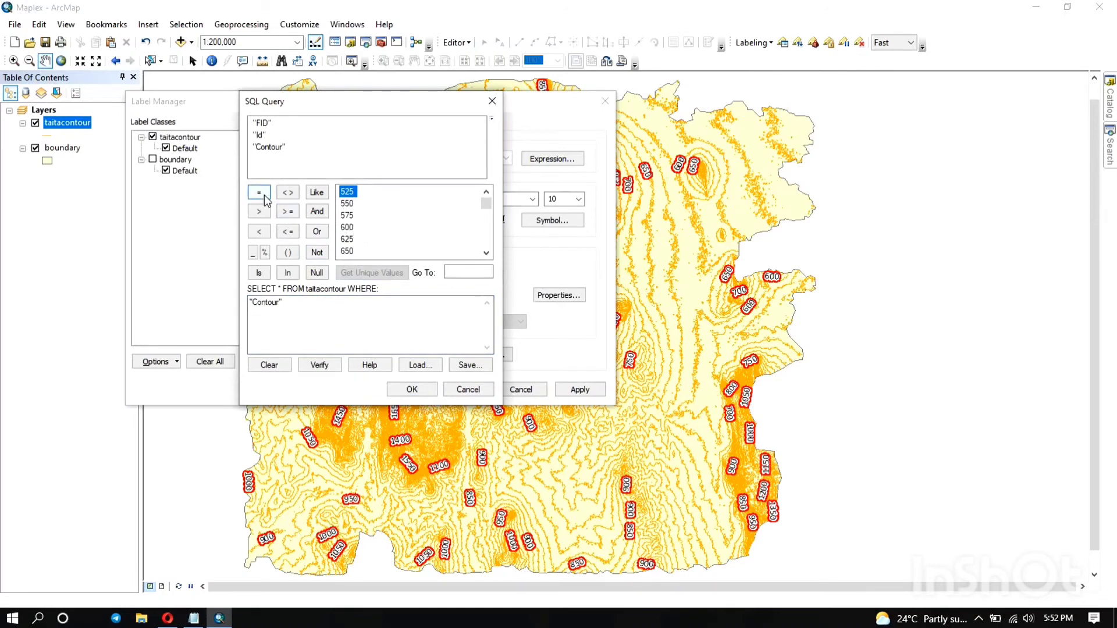
pyautogui.click(289, 212)
pyautogui.scroll(-1, 347, 242)
pyautogui.doubleClick(348, 239)
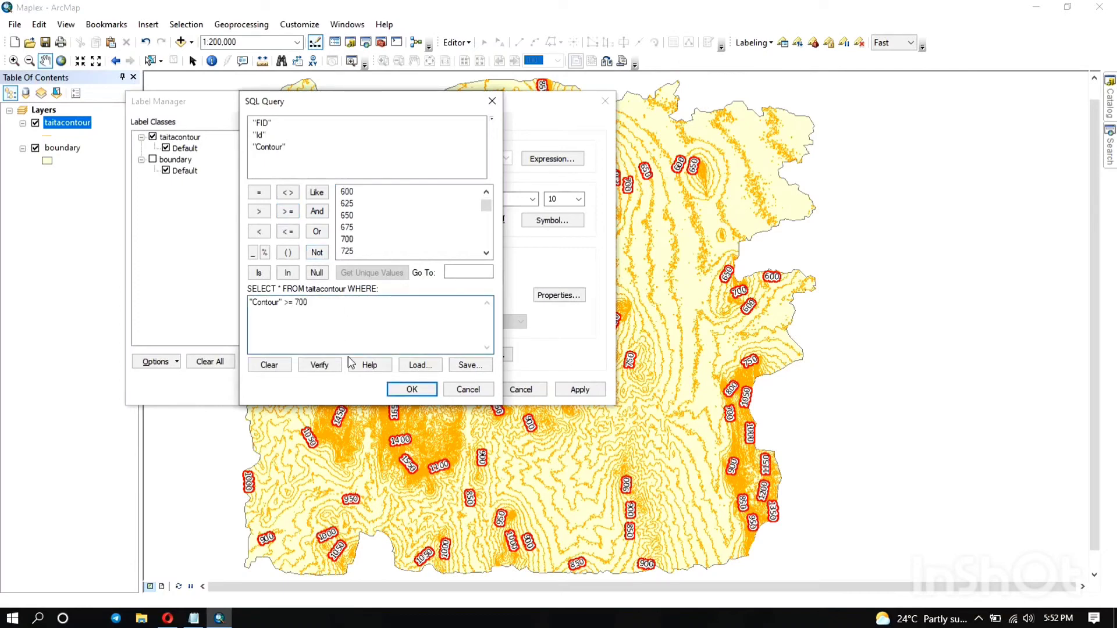
pyautogui.click(319, 365)
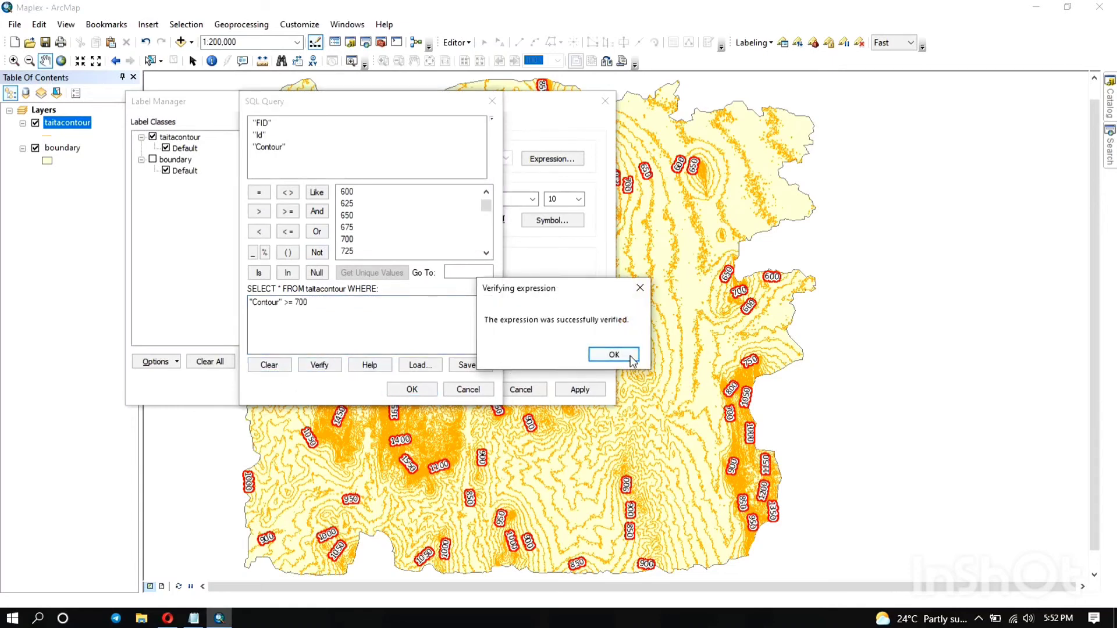
pyautogui.click(627, 356)
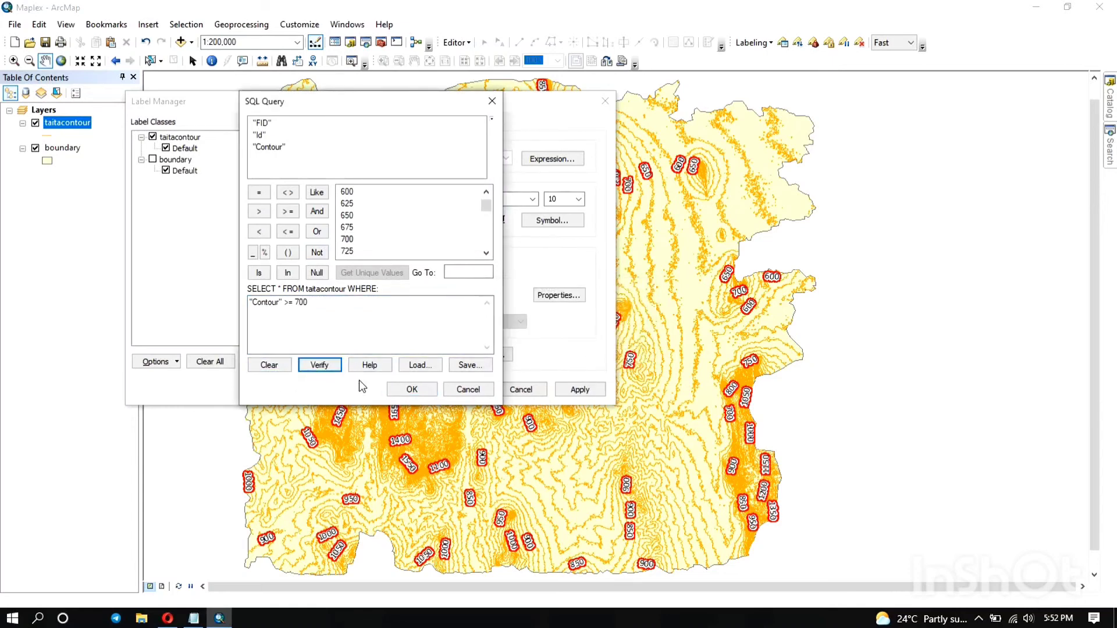
pyautogui.click(408, 390)
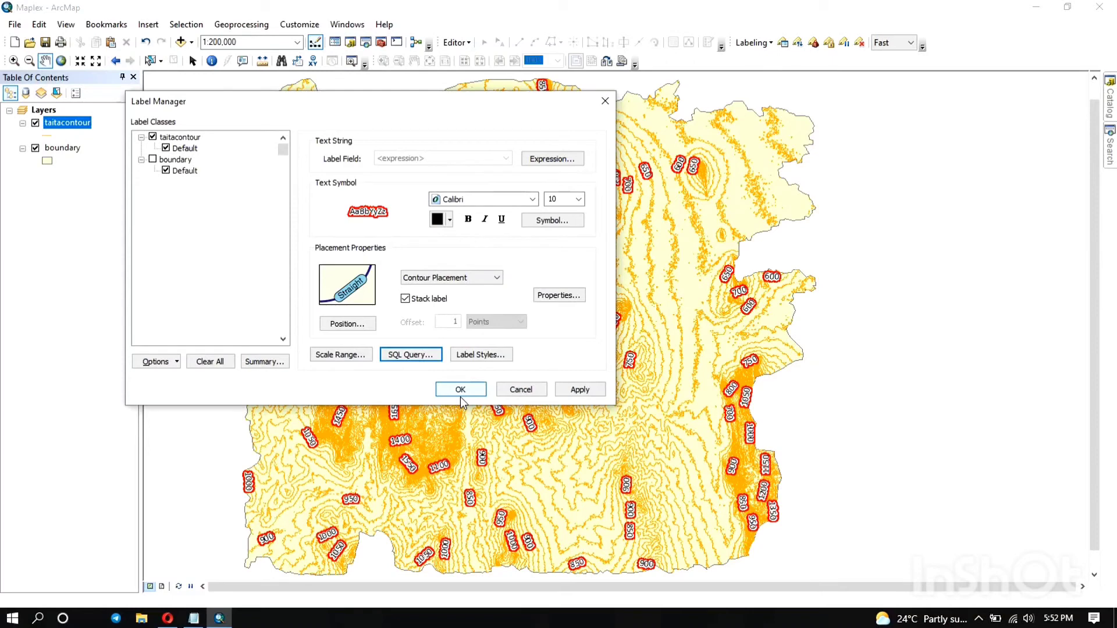
# - Apply the Contour >= 700 label query and close the Label Manager, keeping the changes
pyautogui.moveTo(361, 113); pyautogui.dragTo(401, 106)
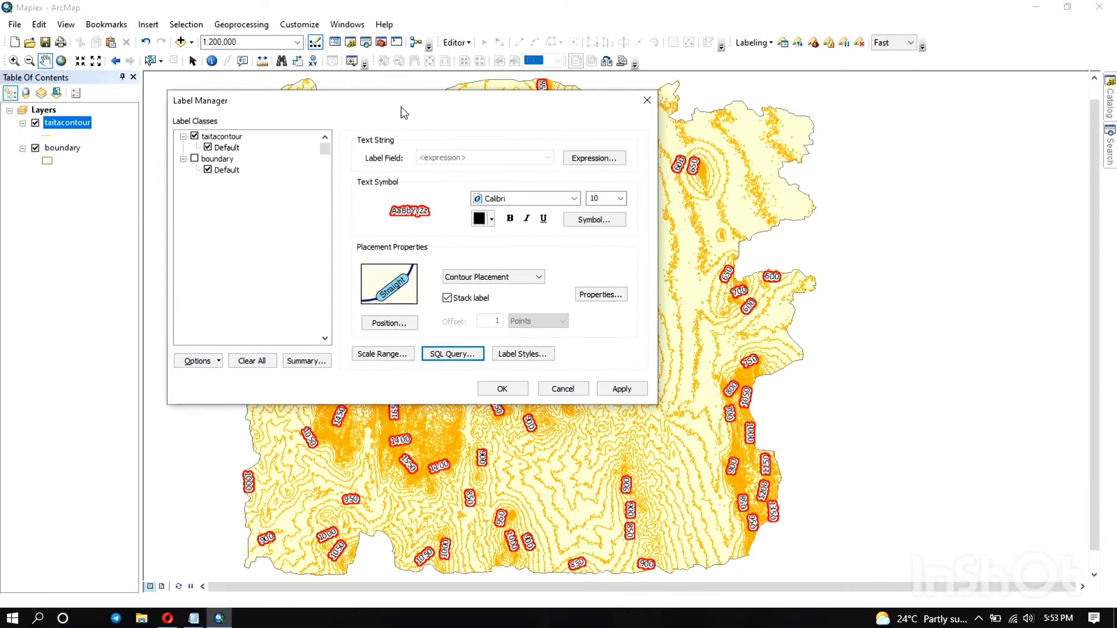
pyautogui.click(606, 389)
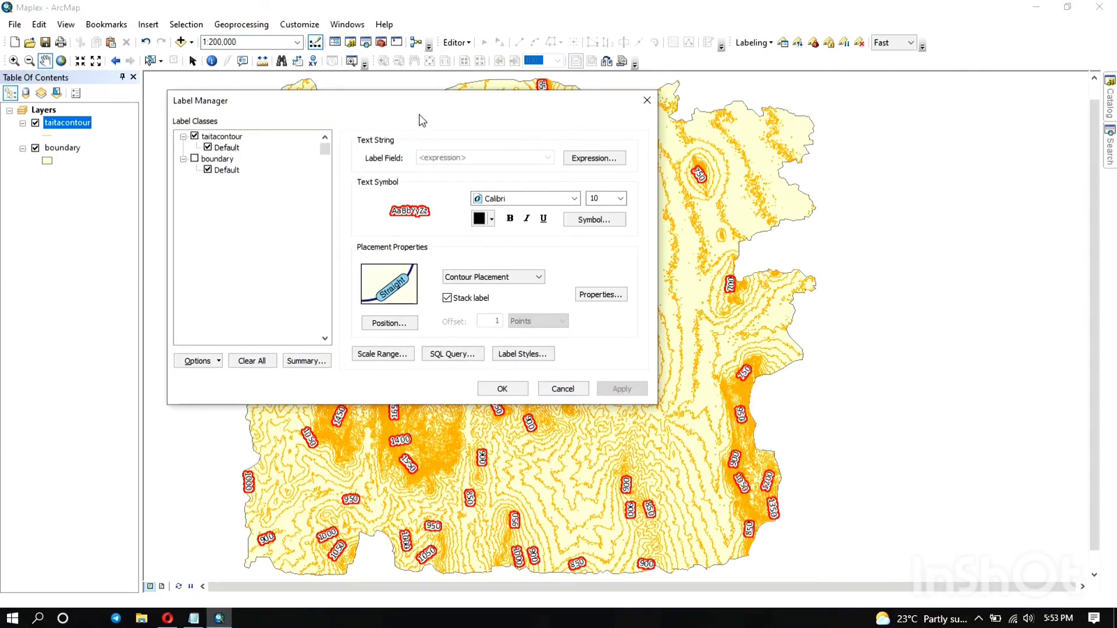
pyautogui.moveTo(425, 101); pyautogui.dragTo(25, 339)
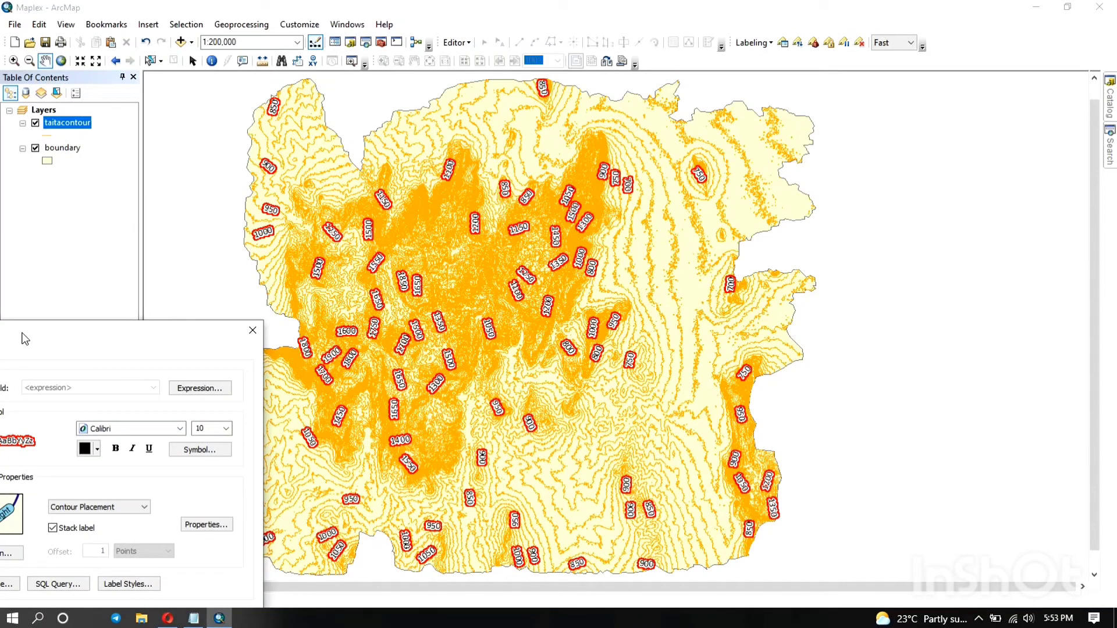
pyautogui.moveTo(25, 340); pyautogui.dragTo(563, 92)
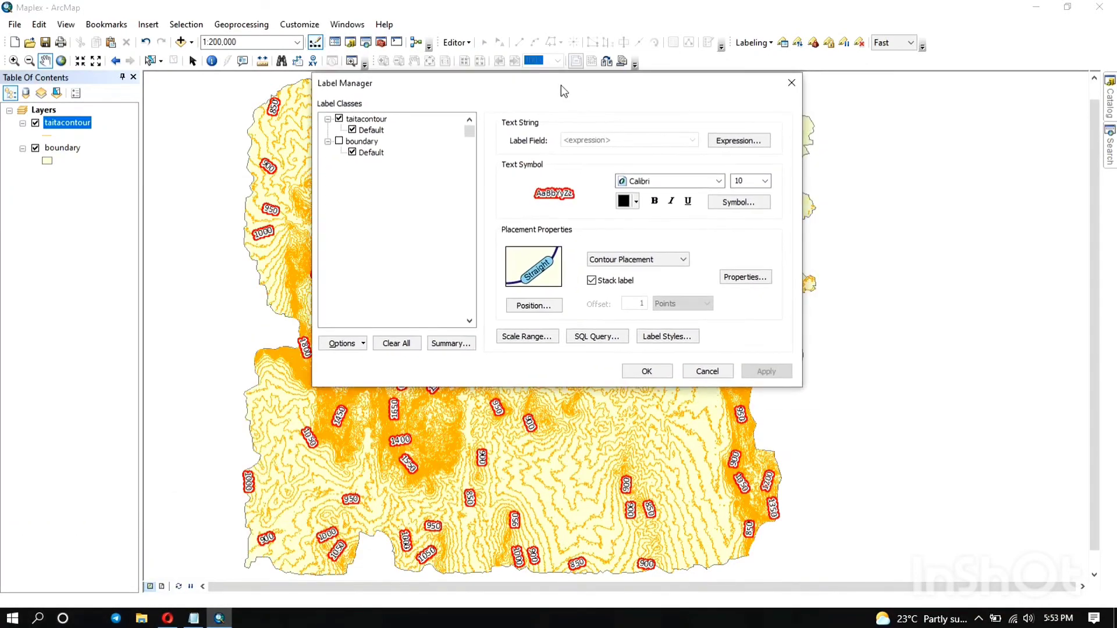
pyautogui.click(644, 370)
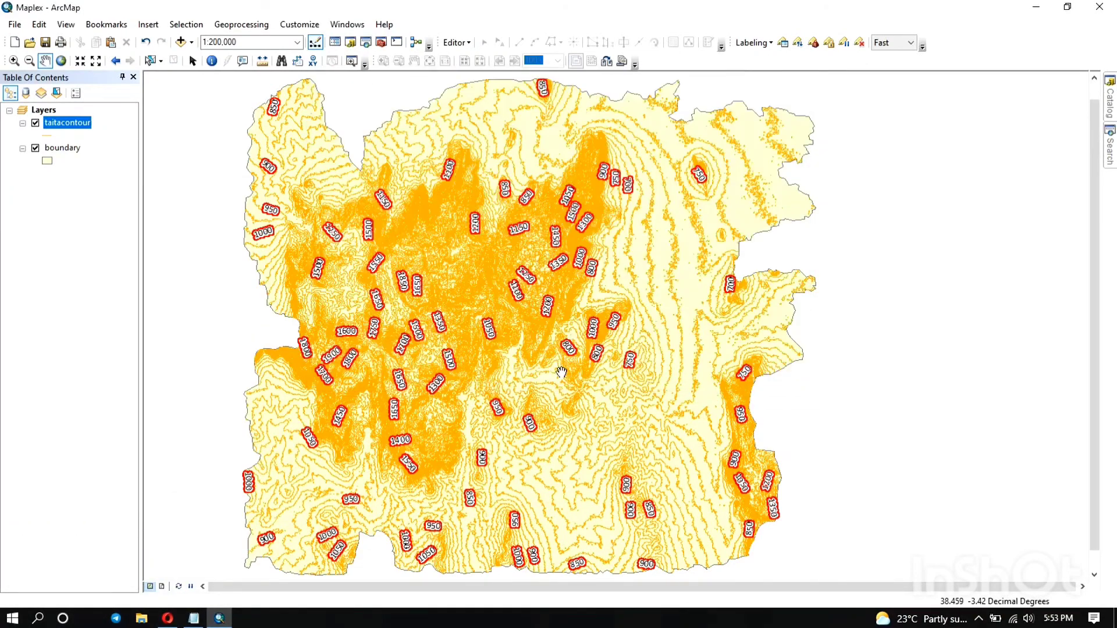
# - Open and close the taitacontour attribute table, then pan the map down and left
pyautogui.rightClick(67, 125)
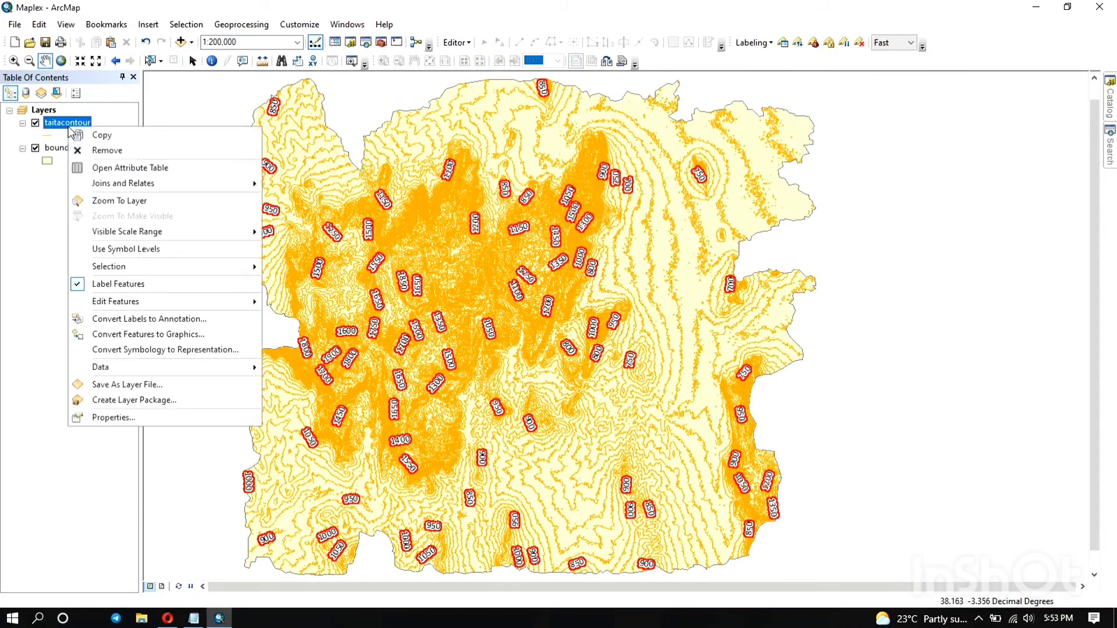
pyautogui.click(84, 174)
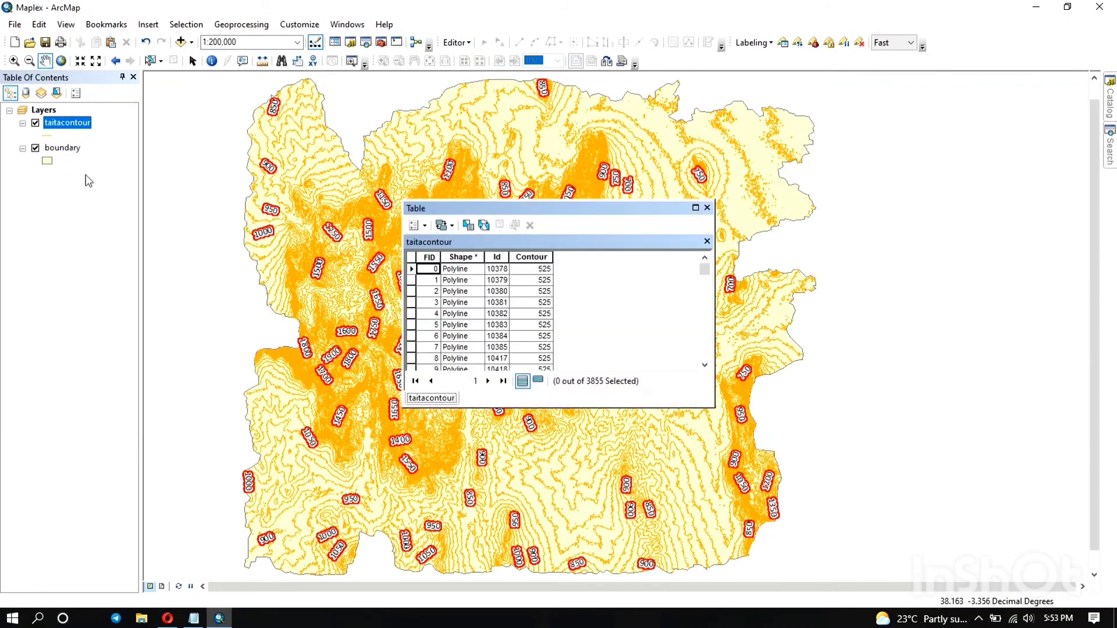
pyautogui.click(706, 208)
pyautogui.moveTo(704, 204); pyautogui.dragTo(615, 324)
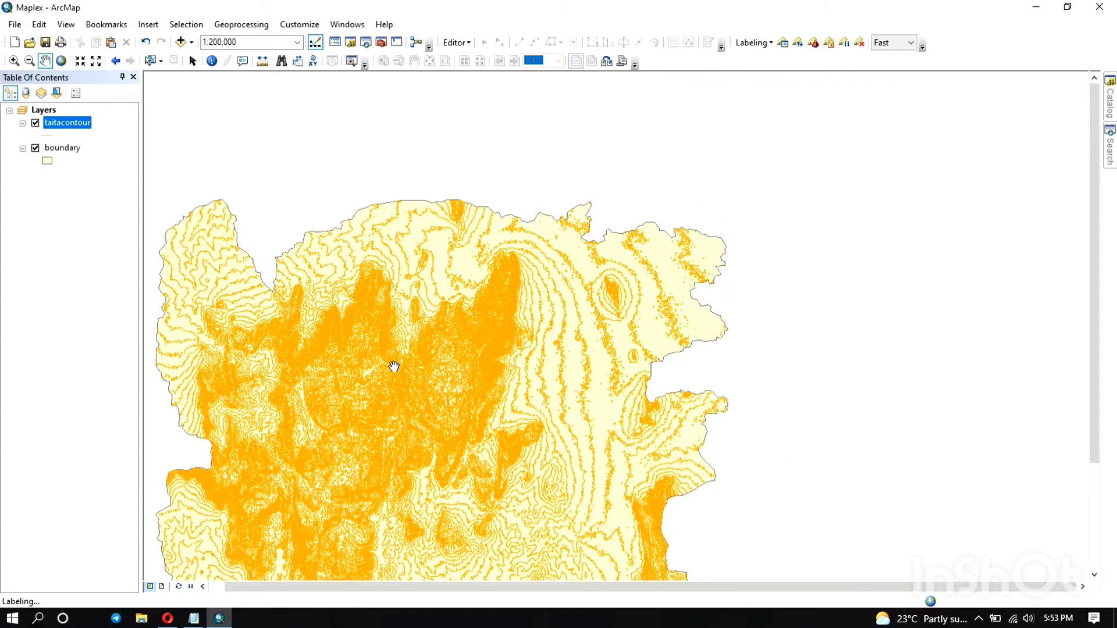
# - Open the Label Priority Ranking and close it without changes
pyautogui.moveTo(394, 367); pyautogui.dragTo(506, 266)
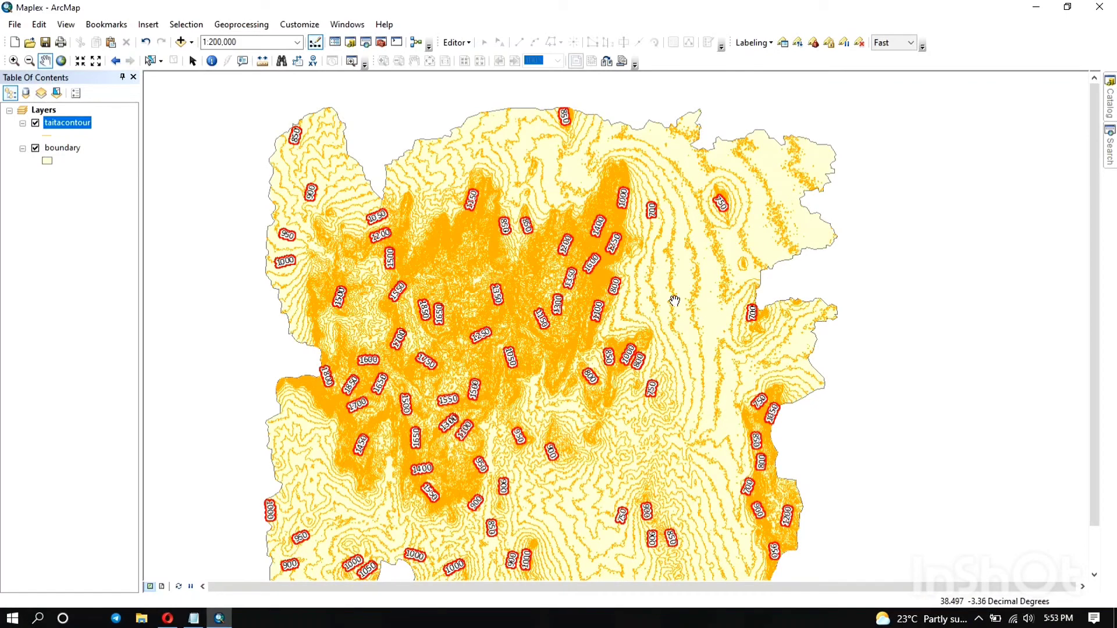
pyautogui.click(798, 46)
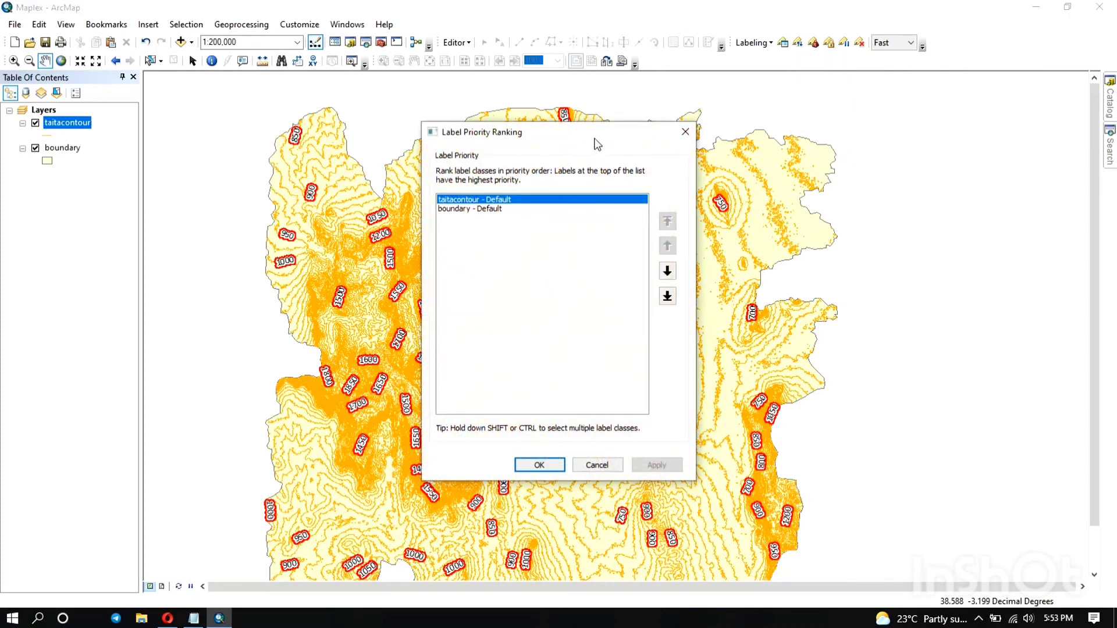
pyautogui.moveTo(596, 143); pyautogui.dragTo(551, 107)
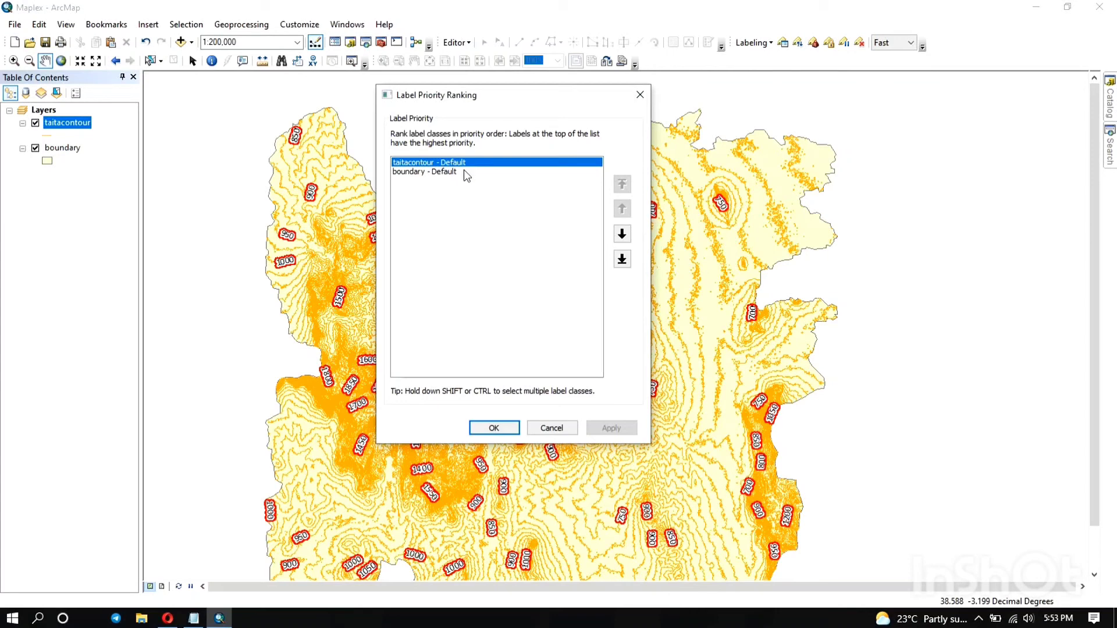
pyautogui.click(550, 428)
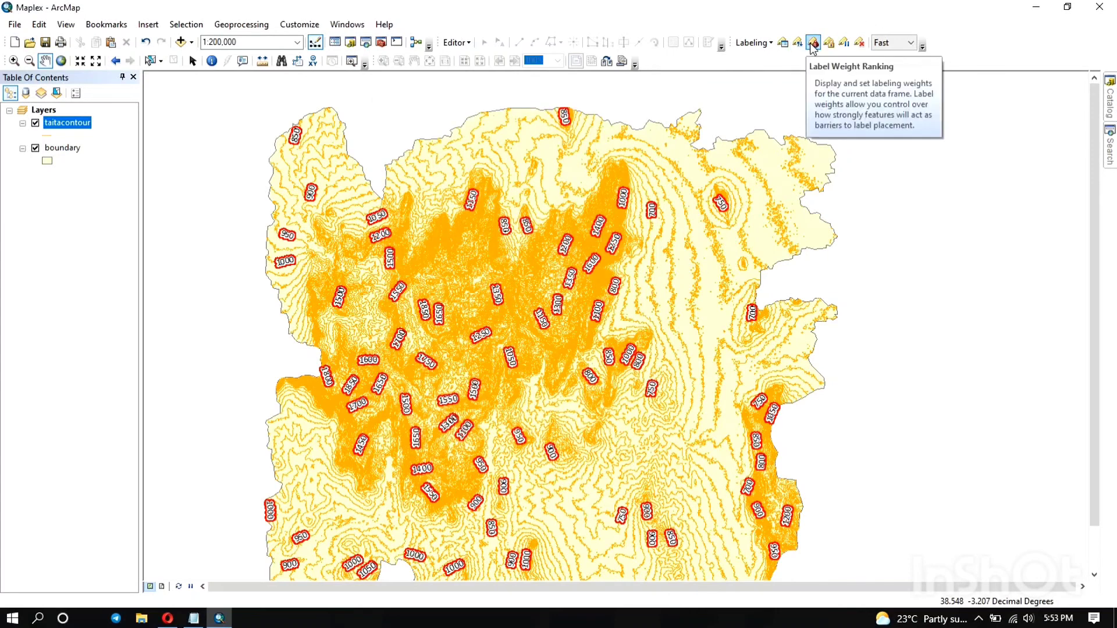
# - Review the Label Weight Ranking, with taitacontour and boundary both at feature weight 0
pyautogui.click(813, 43)
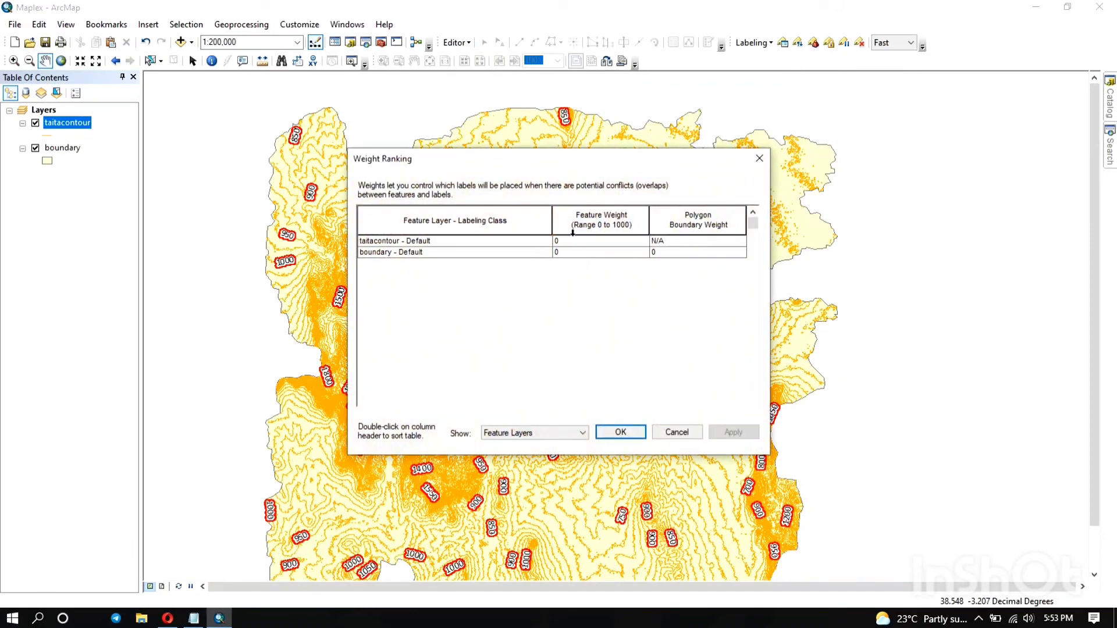
pyautogui.click(580, 244)
pyautogui.click(515, 430)
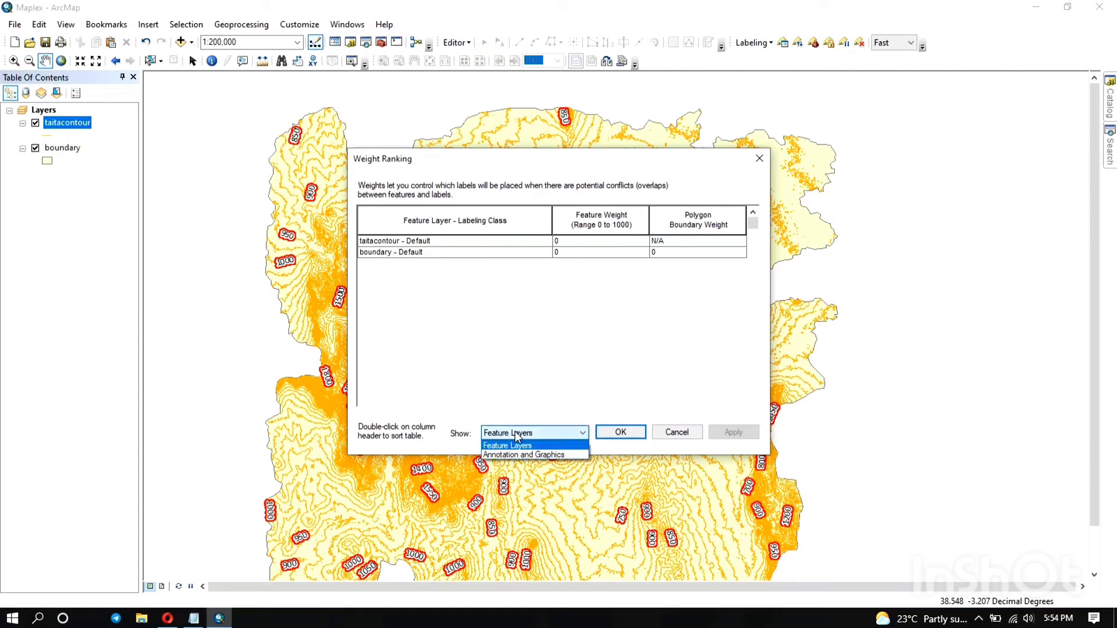
pyautogui.click(514, 430)
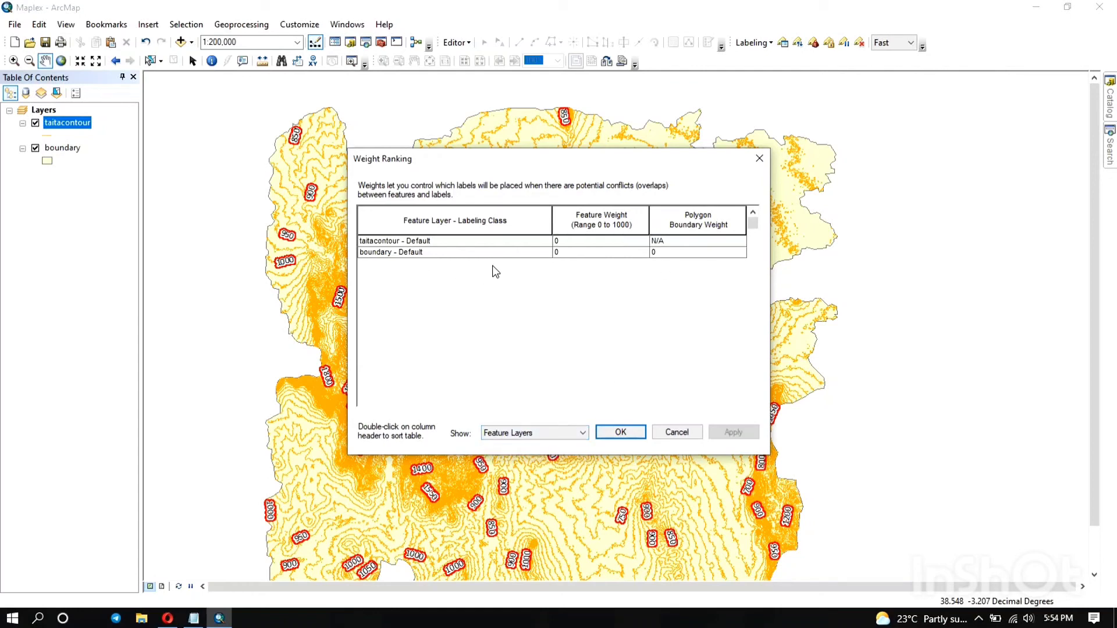
# - Close the Weight Ranking and pan the red-haloed contour map right and up to recentre it
pyautogui.click(759, 158)
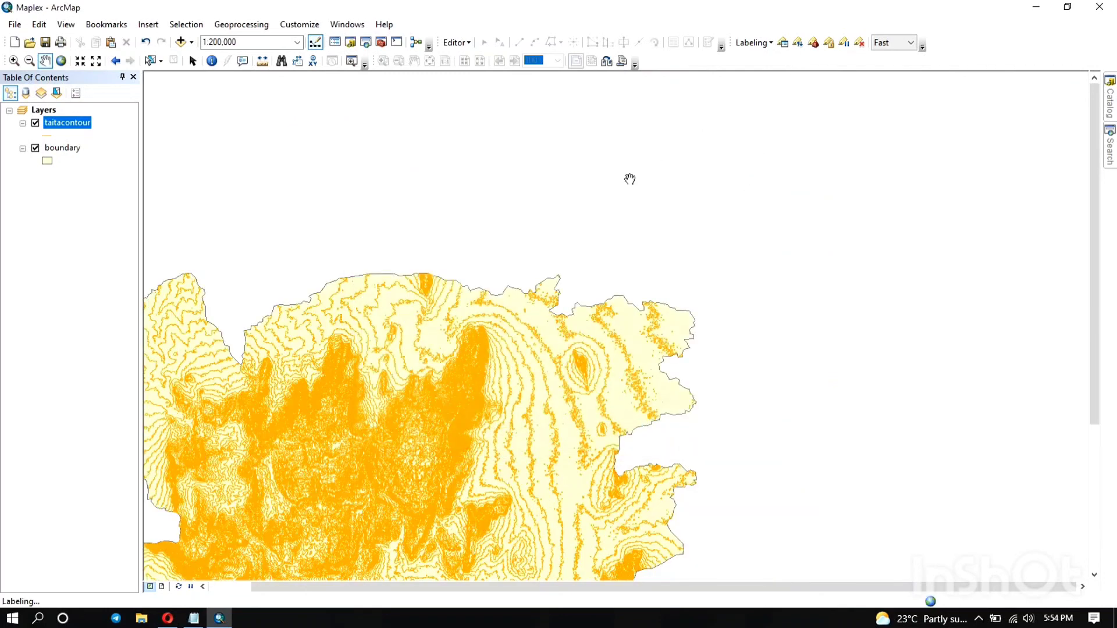
pyautogui.moveTo(546, 263); pyautogui.dragTo(631, 197)
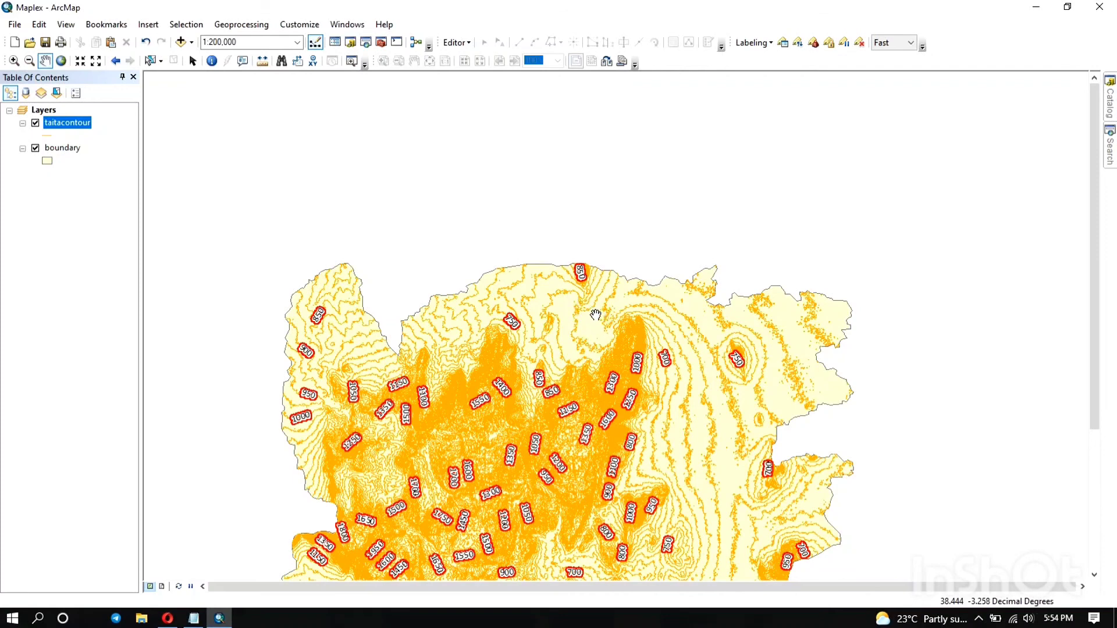
pyautogui.moveTo(591, 312); pyautogui.dragTo(587, 153)
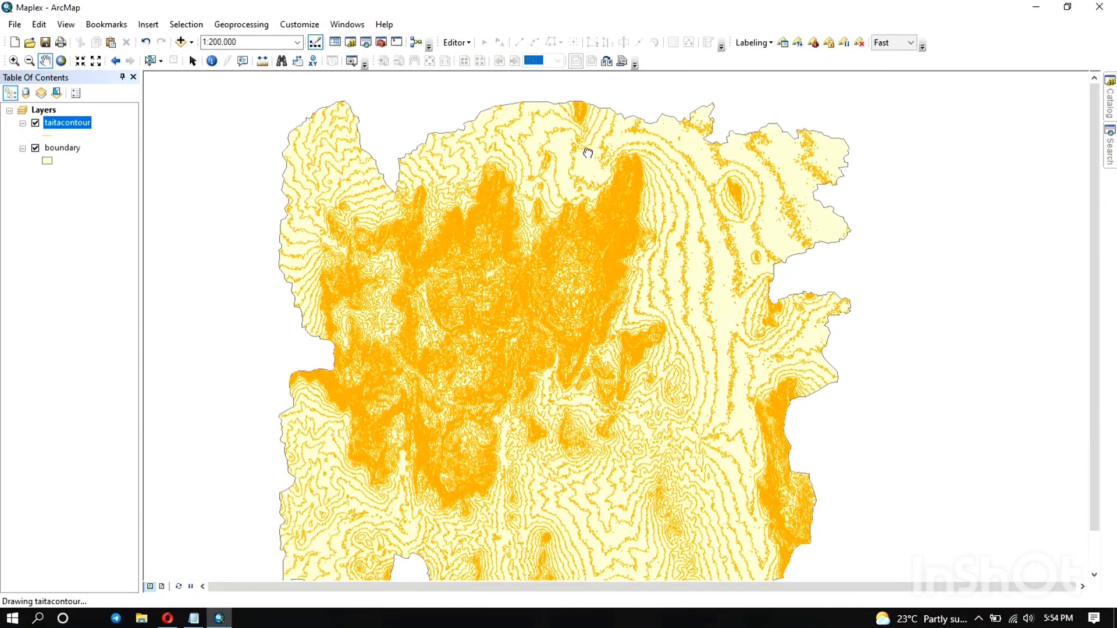
pyautogui.moveTo(582, 207); pyautogui.dragTo(577, 183)
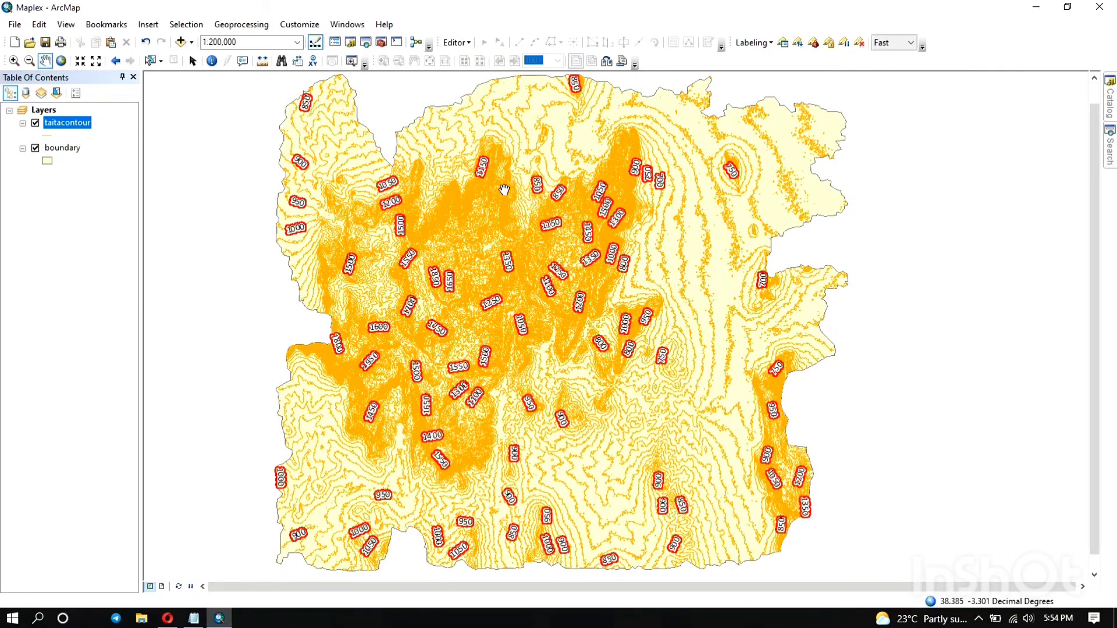
# - Lock the contour labels, then pan the map slightly to confirm they stay fixed
pyautogui.click(828, 42)
pyautogui.moveTo(618, 202); pyautogui.dragTo(649, 195)
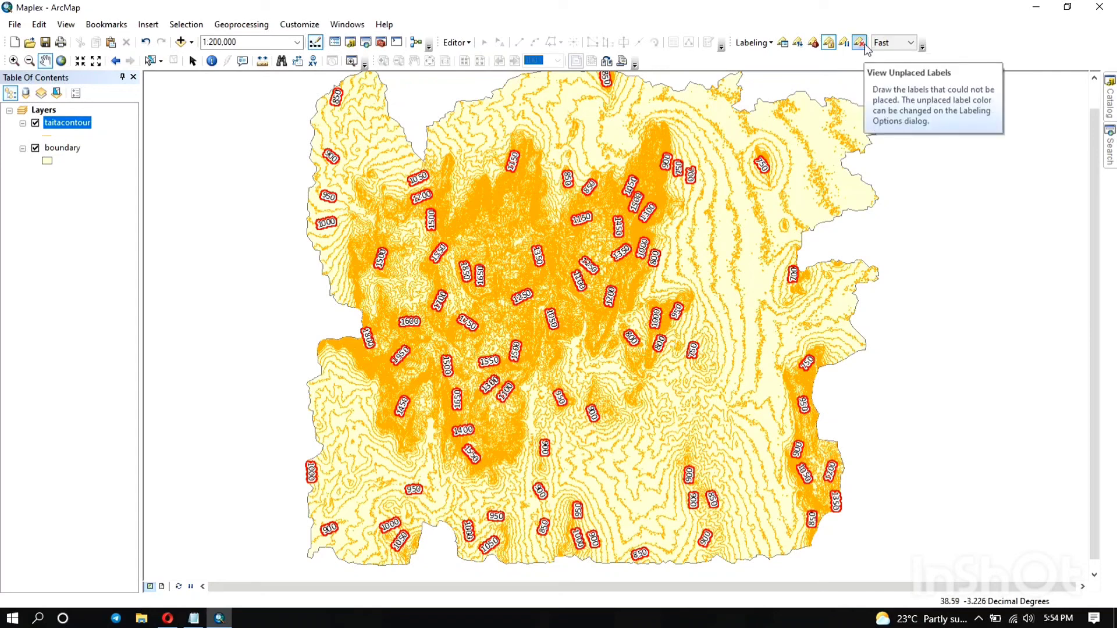
pyautogui.moveTo(749, 148); pyautogui.dragTo(728, 157)
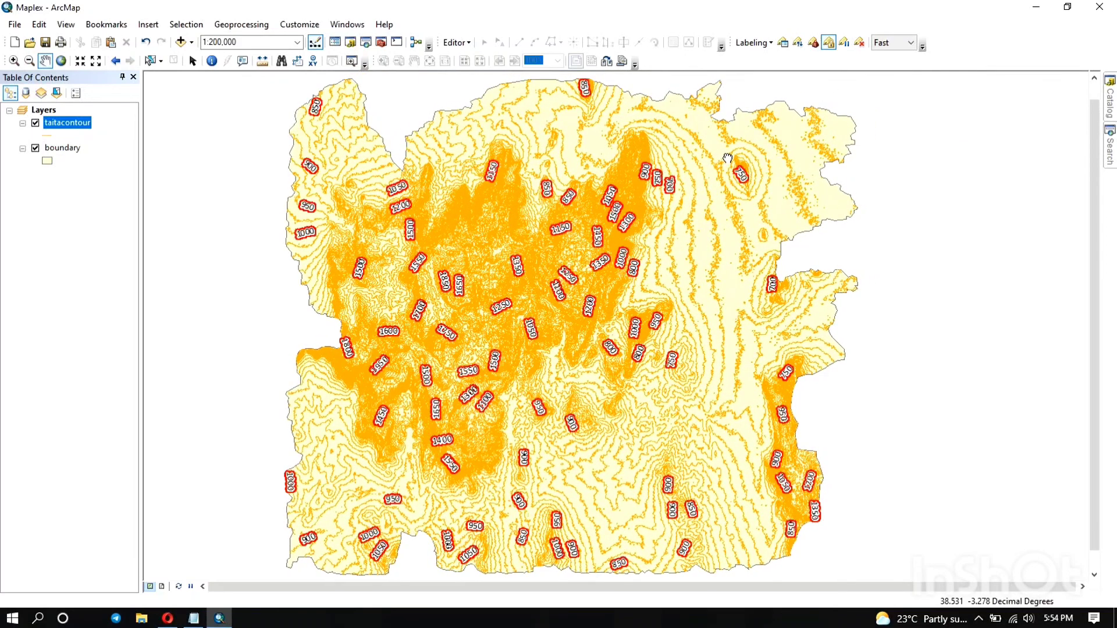